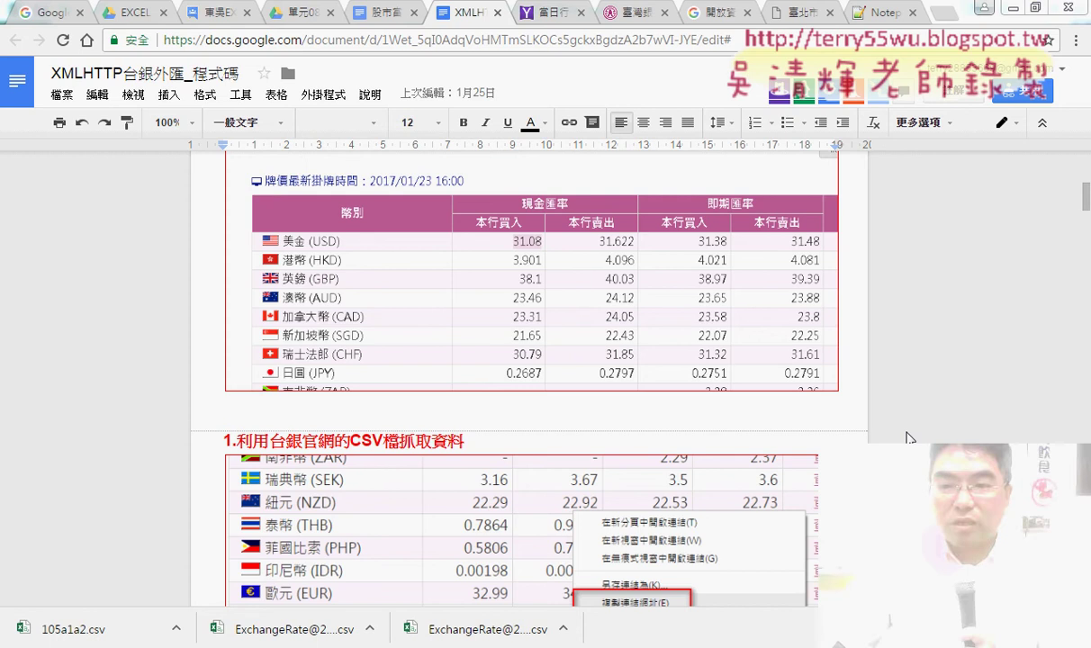
Scroll down to the XMLHTTP code and highlight part of the 2.下載到A欄 heading
{"action": "scroll", "coordinate": [909, 439], "scroll_direction": "down", "scroll_amount": 2}
{"action": "scroll", "coordinate": [909, 438], "scroll_direction": "down", "scroll_amount": 4}
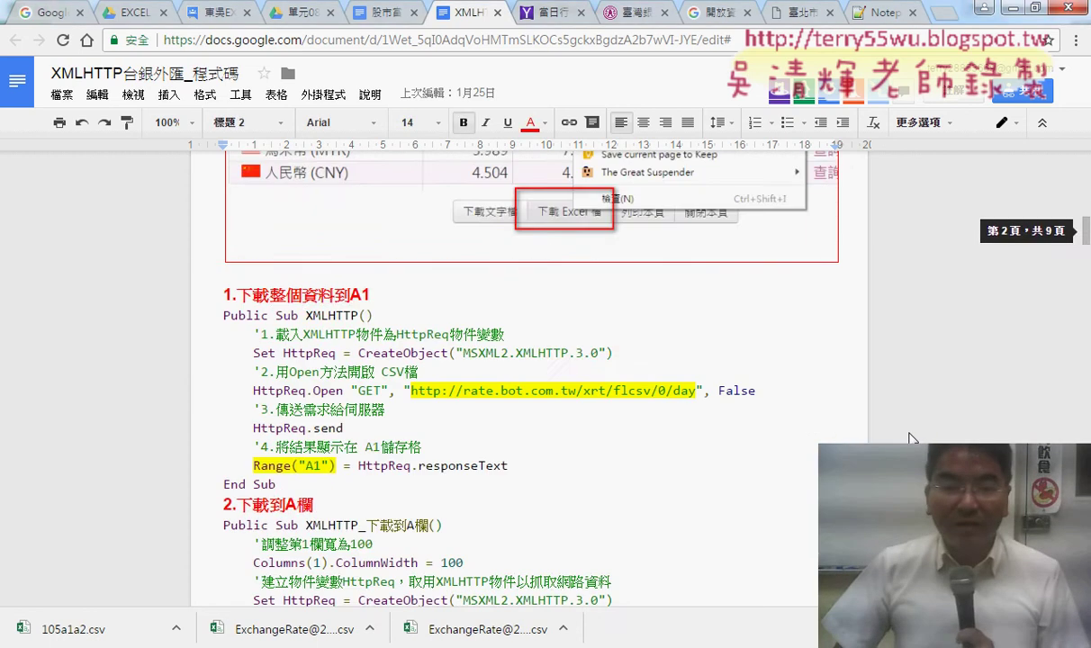
{"action": "scroll", "coordinate": [910, 438], "scroll_direction": "down", "scroll_amount": 2}
{"action": "left_click_drag", "start_coordinate": [335, 296], "coordinate": [253, 294]}
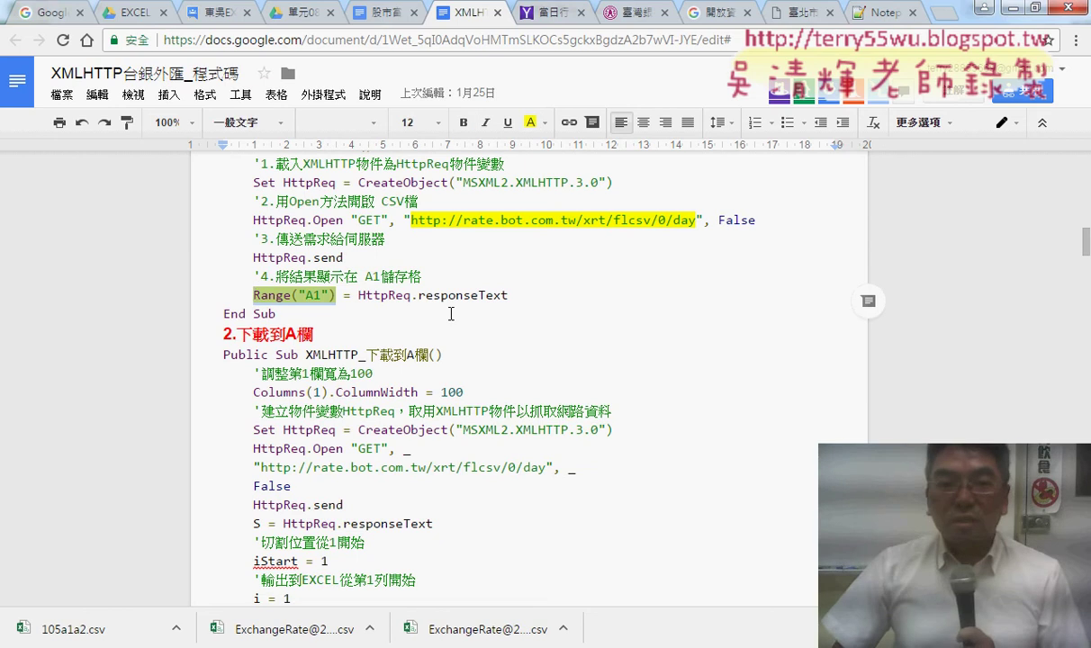
{"action": "mouse_move", "coordinate": [233, 334]}
{"action": "left_mouse_down"}
{"action": "mouse_move", "coordinate": [223, 334]}
{"action": "mouse_move", "coordinate": [315, 335]}
{"action": "left_mouse_up"}
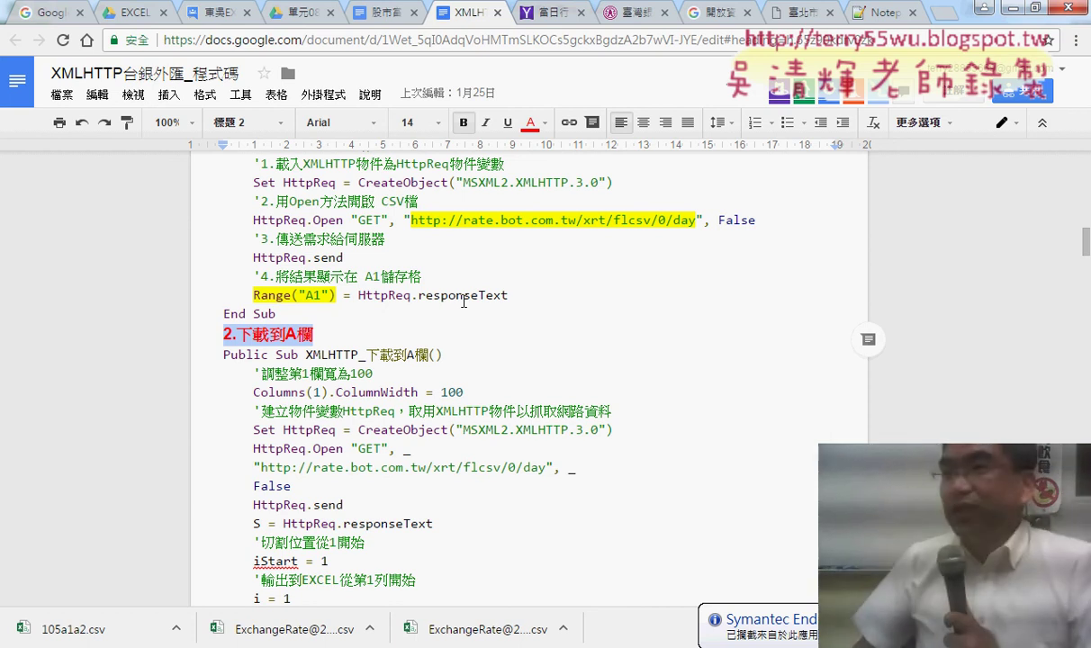
Highlight the A1 comment line, scroll to the Do While loop, then switch to Excel
{"action": "left_click", "coordinate": [255, 276]}
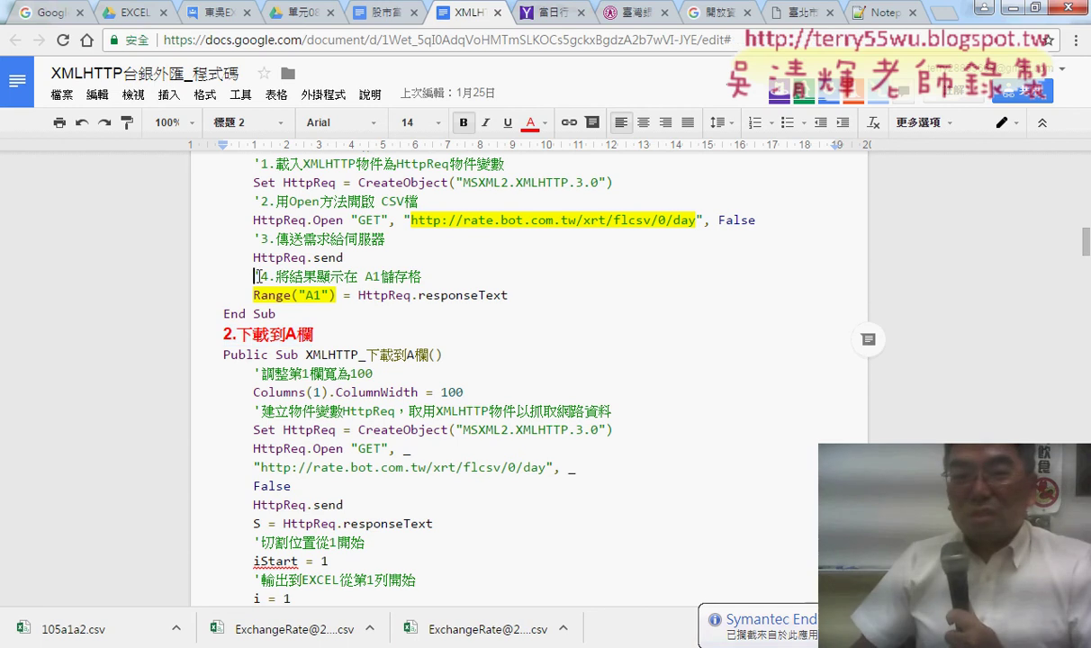
{"action": "left_click_drag", "start_coordinate": [257, 276], "coordinate": [439, 277]}
{"action": "scroll", "coordinate": [442, 276], "scroll_direction": "up", "scroll_amount": 1}
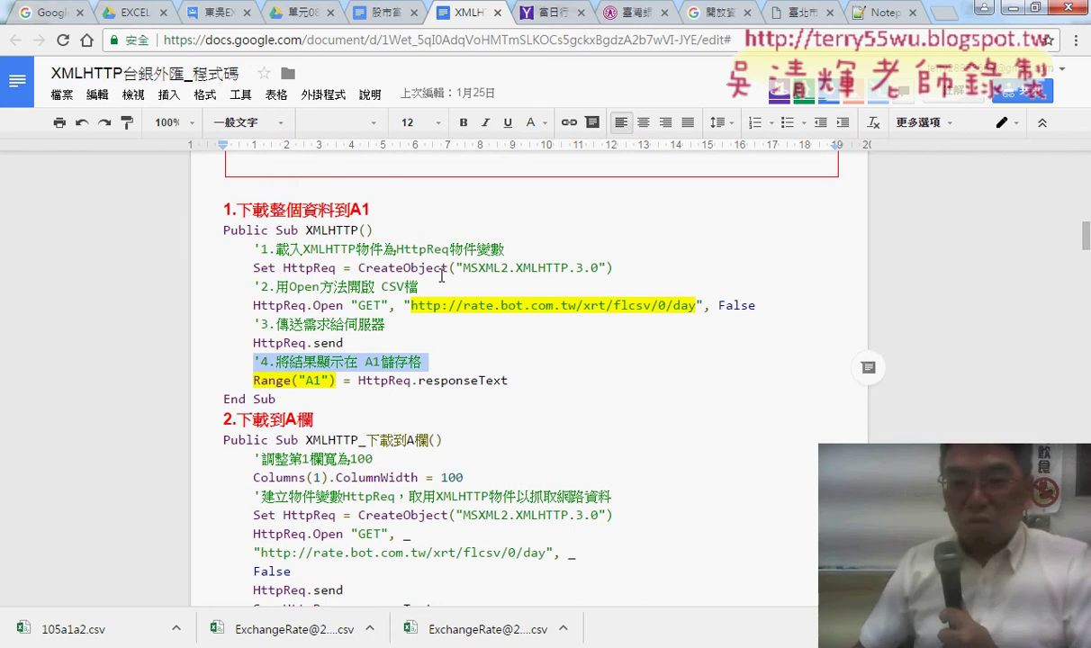
{"action": "scroll", "coordinate": [458, 293], "scroll_direction": "down", "scroll_amount": 3}
{"action": "scroll", "coordinate": [459, 293], "scroll_direction": "down", "scroll_amount": 1}
{"action": "scroll", "coordinate": [360, 234], "scroll_direction": "down", "scroll_amount": 2}
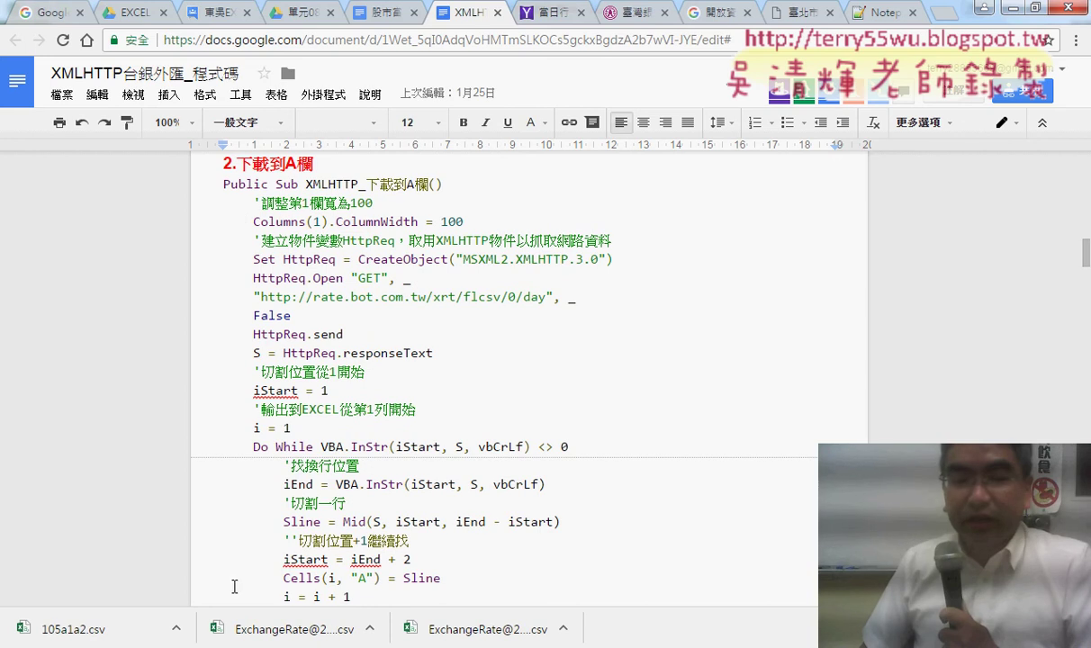
{"action": "key", "text": "alt+Tab"}
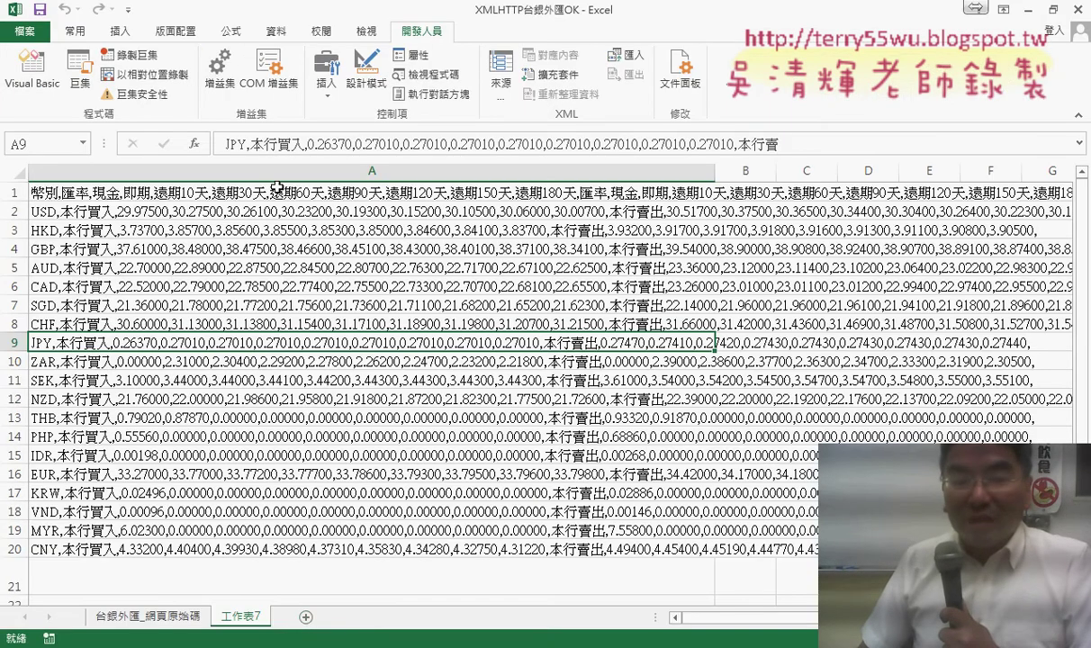
Run XMLHTTP_下載到A欄 on a new sheet, dismiss the finished message, then switch to Notepad++
{"action": "left_click", "coordinate": [305, 616]}
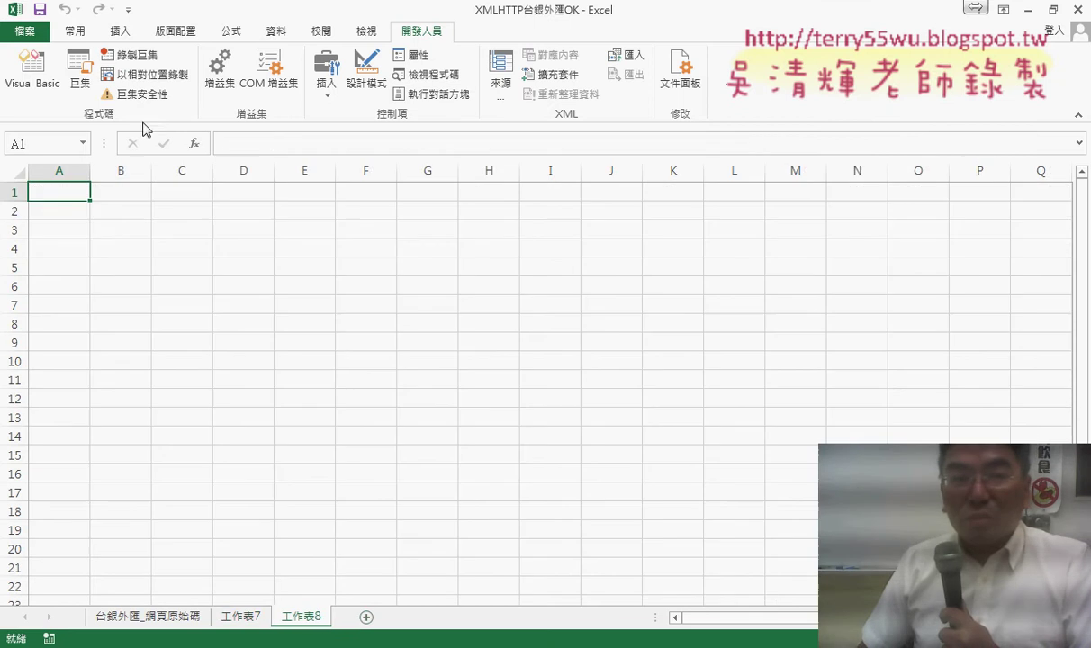
{"action": "left_click", "coordinate": [81, 74]}
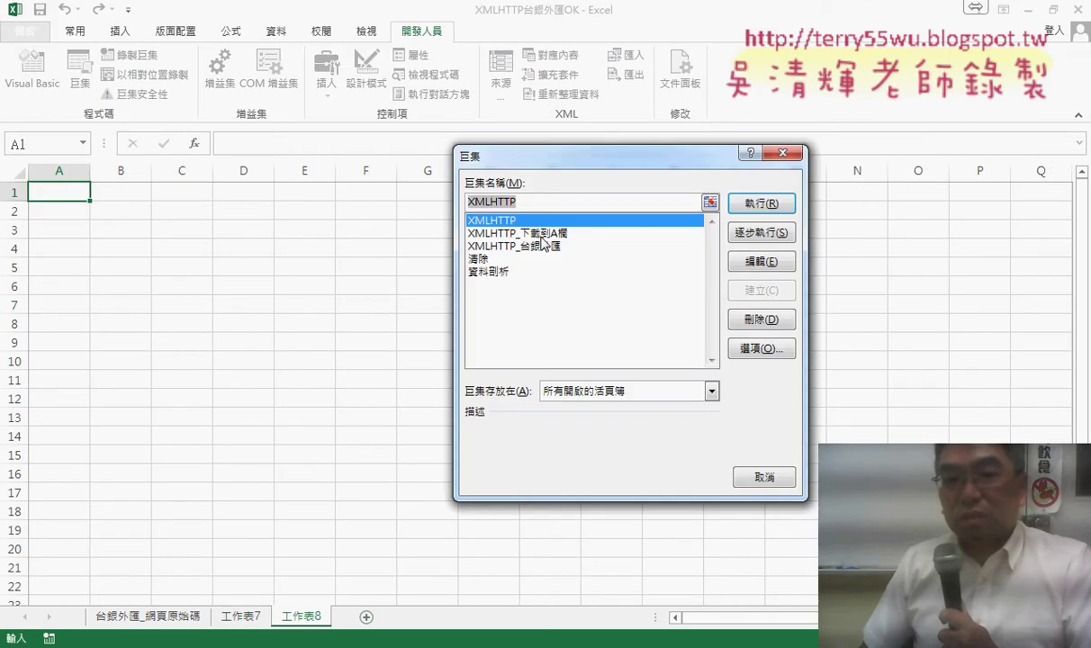
{"action": "left_click", "coordinate": [498, 236]}
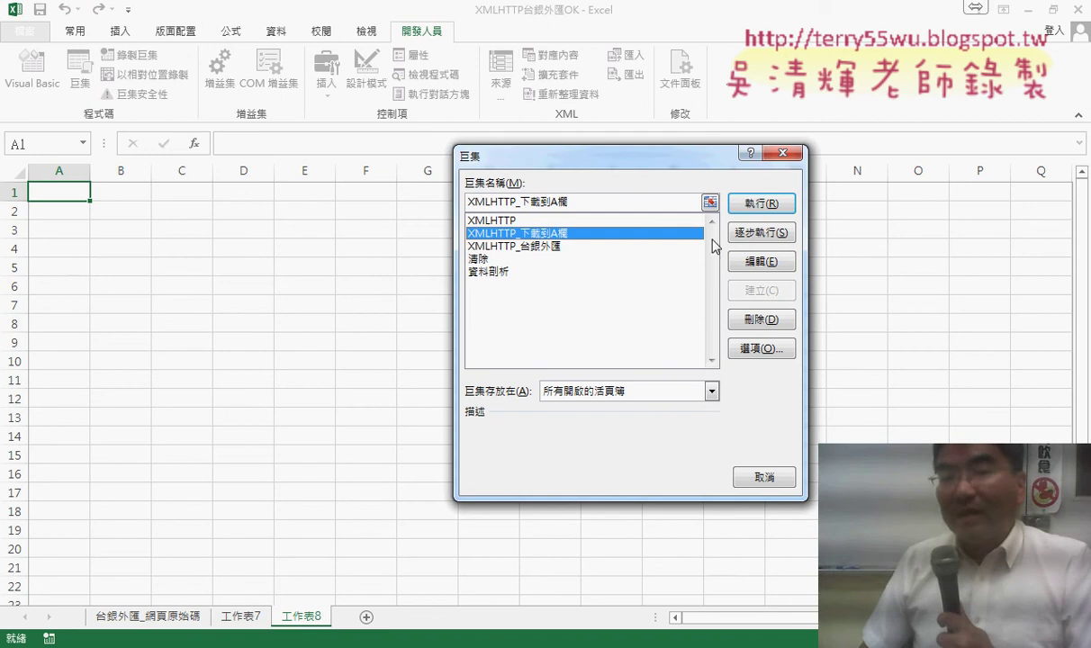
{"action": "left_click", "coordinate": [767, 206]}
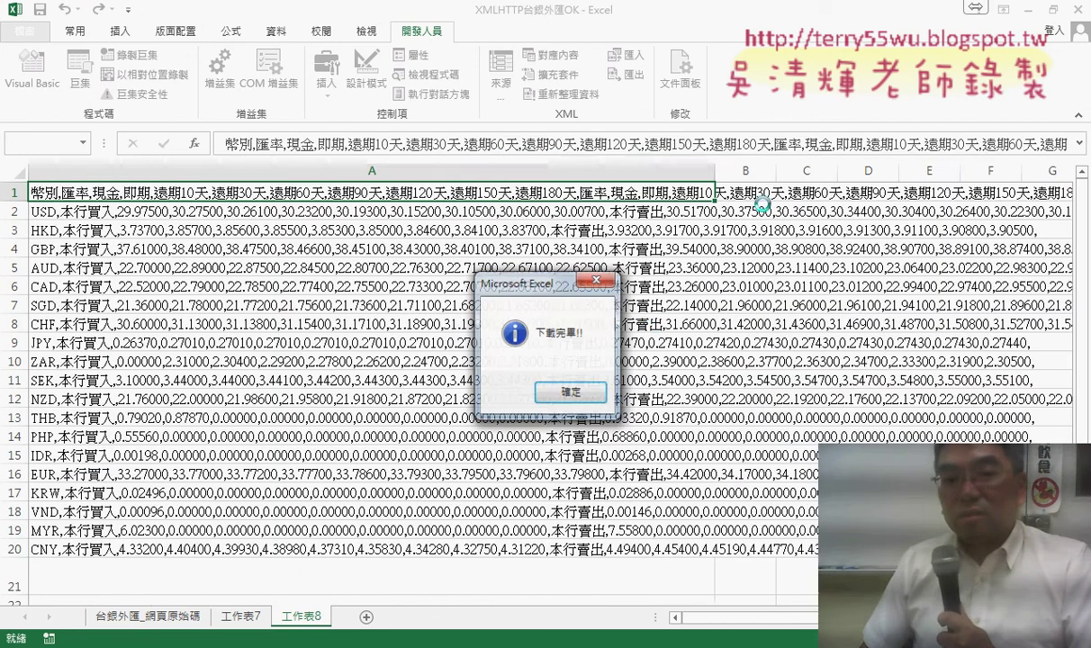
{"action": "left_click", "coordinate": [579, 389]}
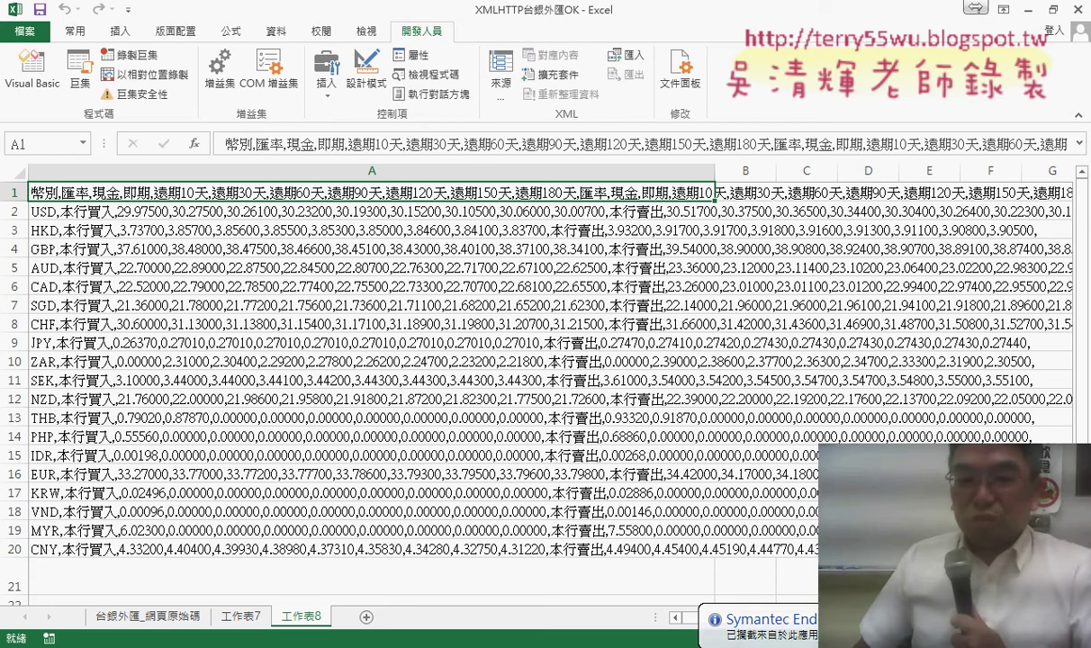
{"action": "key", "text": "alt+Tab"}
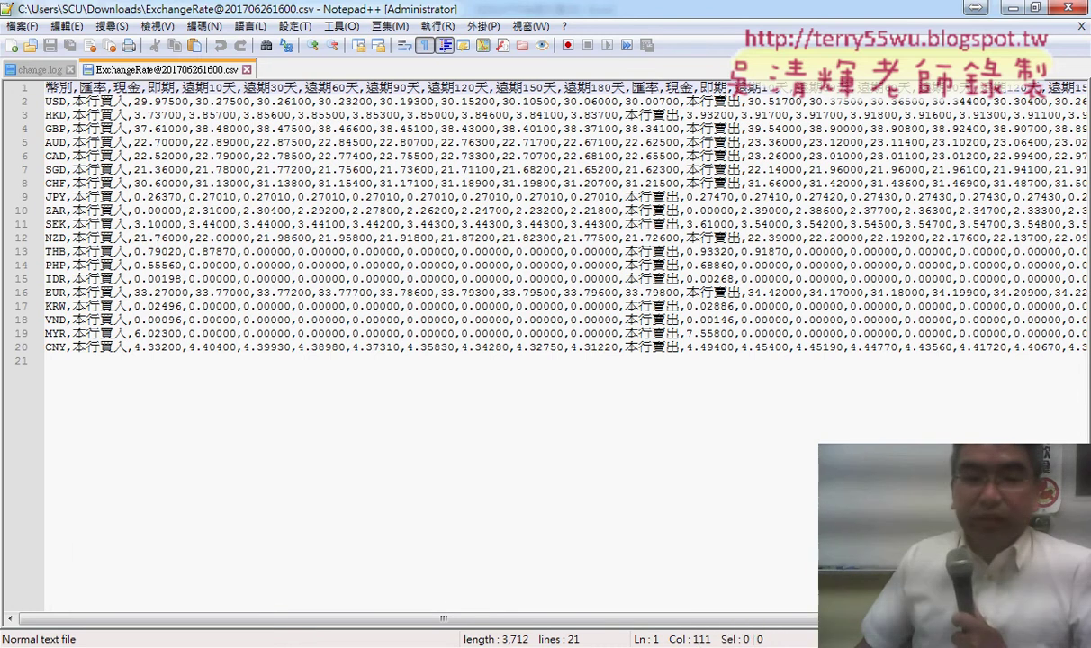
{"action": "left_click", "coordinate": [171, 532]}
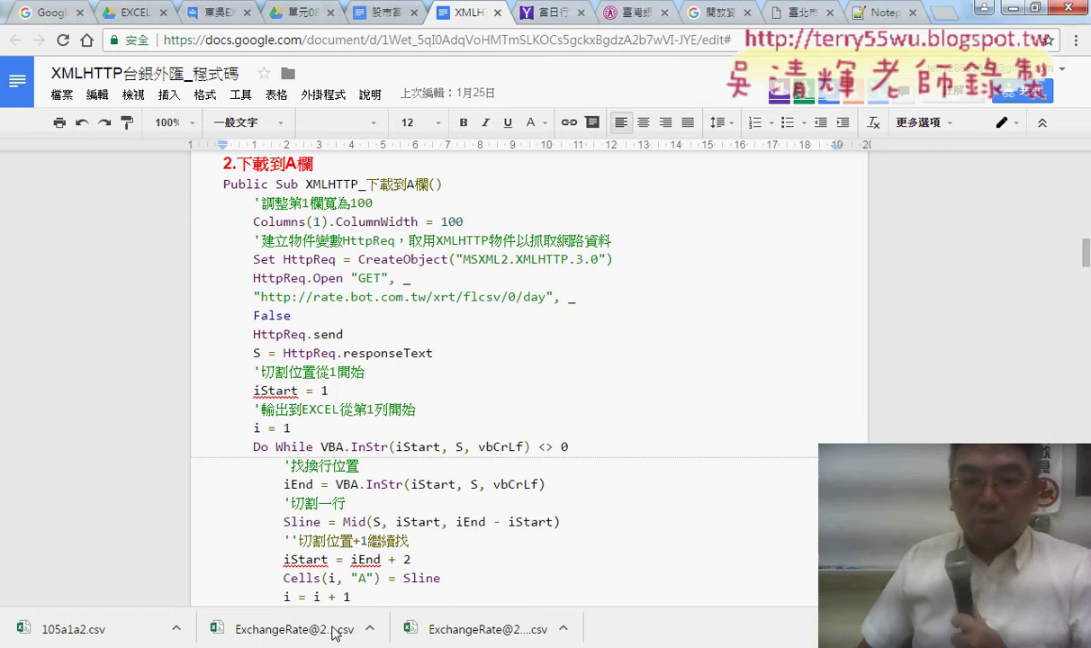
{"action": "left_click", "coordinate": [369, 628]}
{"action": "left_click", "coordinate": [405, 545]}
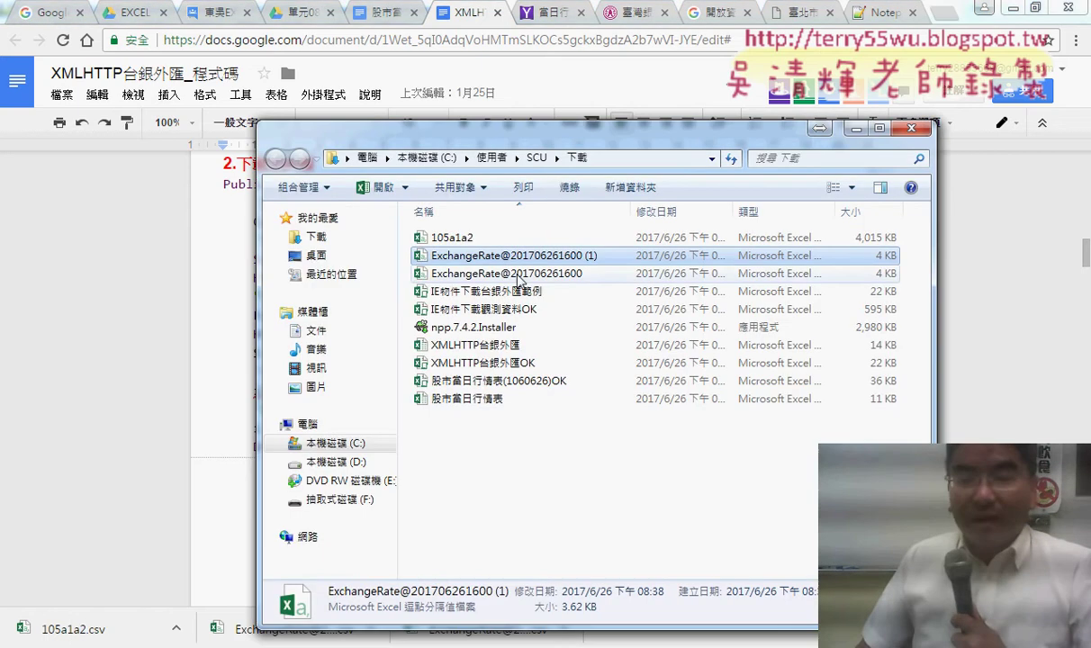
{"action": "double_click", "coordinate": [517, 273]}
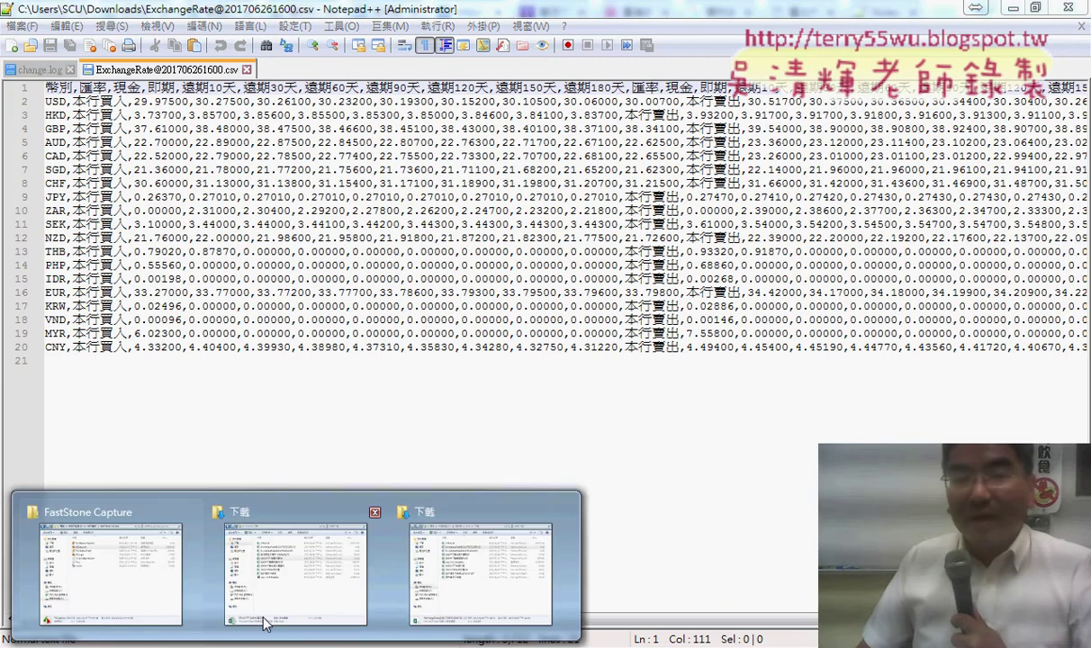
{"action": "left_click", "coordinate": [468, 531]}
{"action": "double_click", "coordinate": [516, 274]}
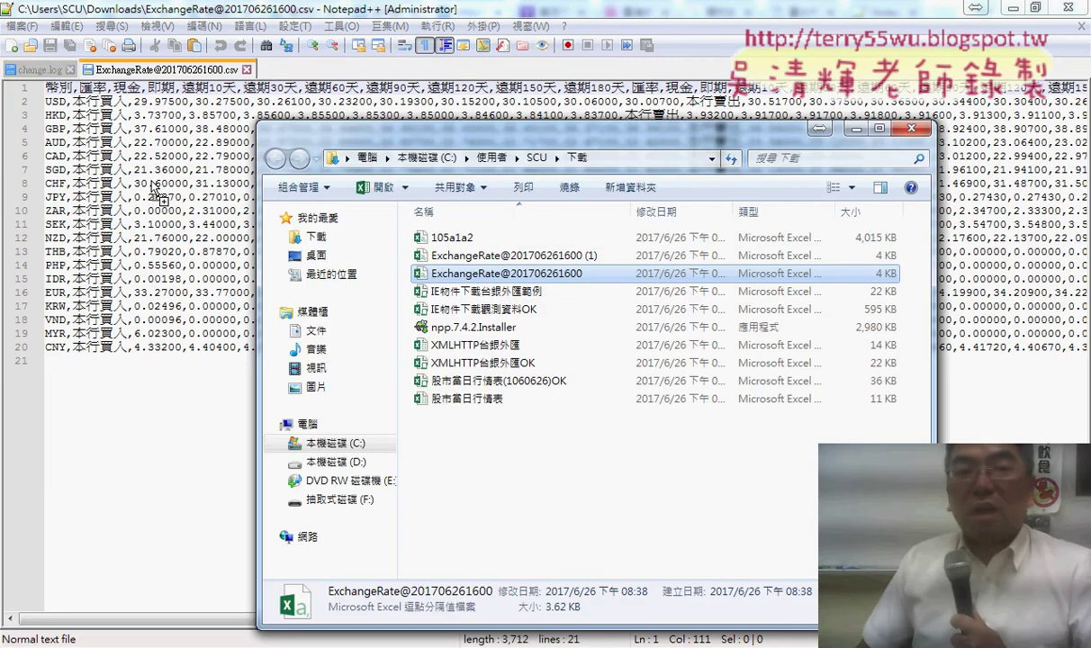
In the View menu, mark the Show All Characters option with red circles and an arrow
{"action": "left_click", "coordinate": [155, 26]}
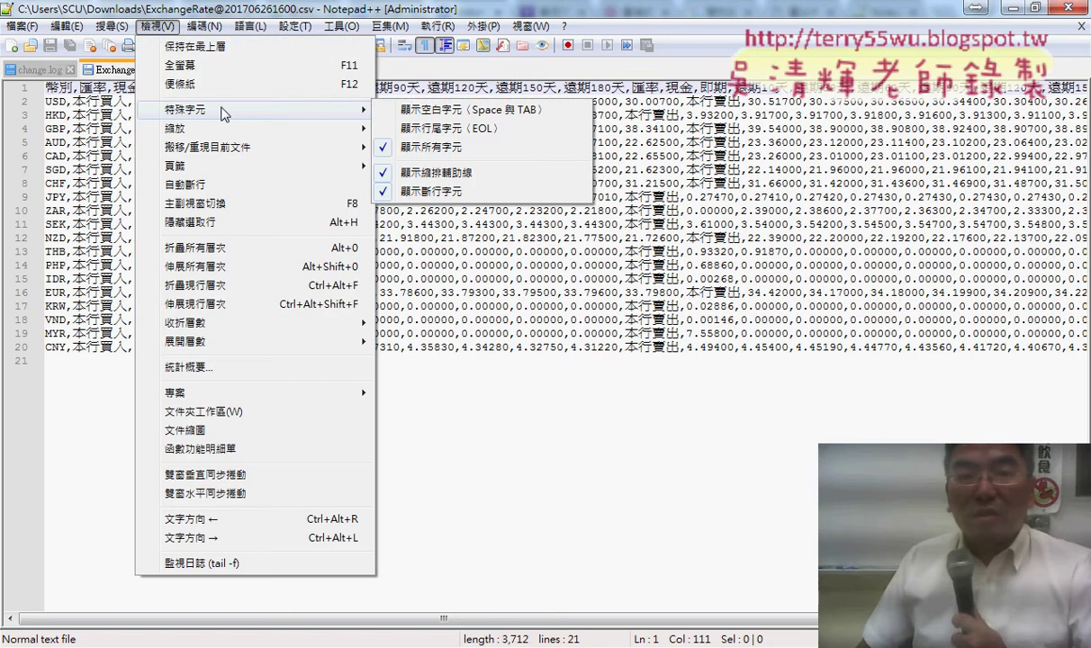
{"action": "mouse_move", "coordinate": [234, 109]}
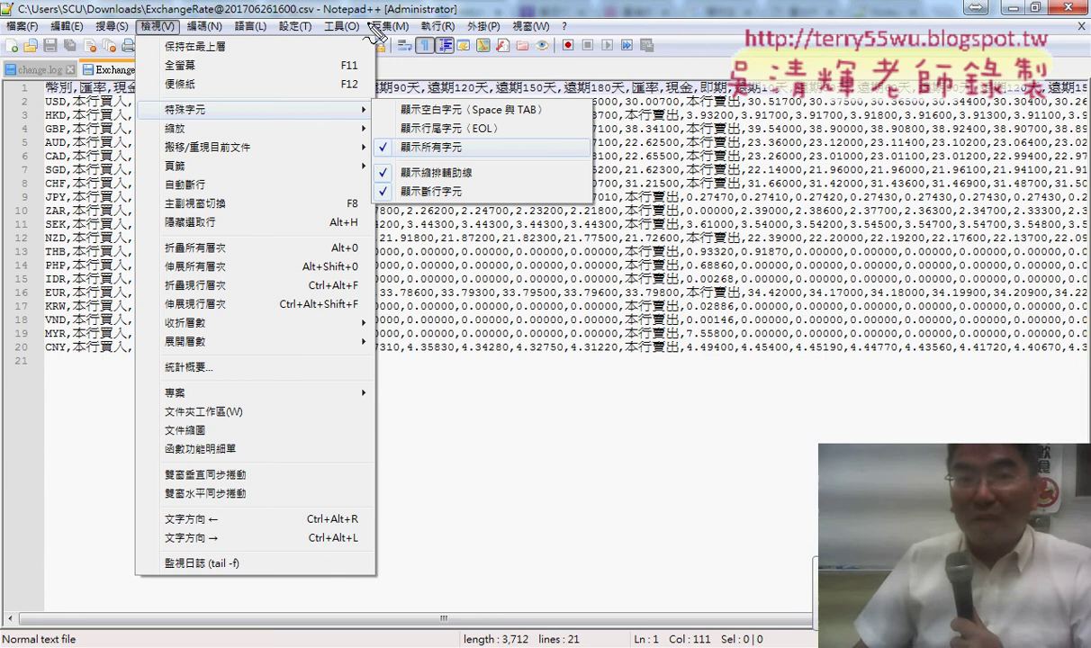
{"action": "left_click_drag", "start_coordinate": [379, 7], "coordinate": [362, 27]}
{"action": "left_click_drag", "start_coordinate": [437, 164], "coordinate": [423, 162]}
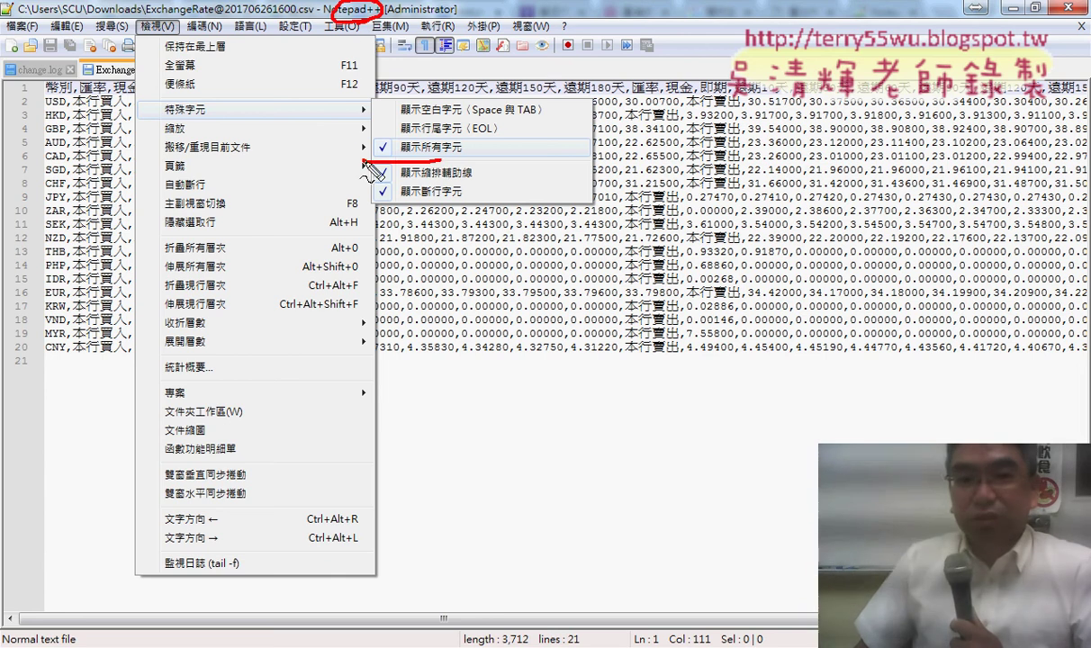
{"action": "mouse_move", "coordinate": [369, 31]}
{"action": "left_mouse_down"}
{"action": "mouse_move", "coordinate": [422, 140]}
{"action": "mouse_move", "coordinate": [447, 113]}
{"action": "left_mouse_up"}
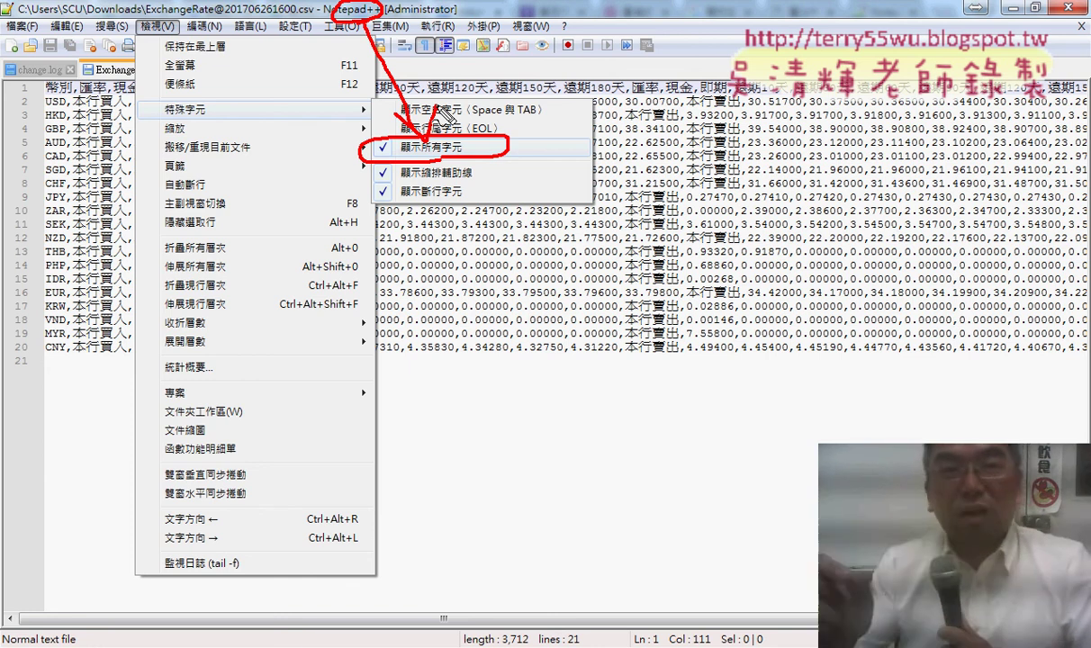
{"action": "left_click", "coordinate": [444, 115]}
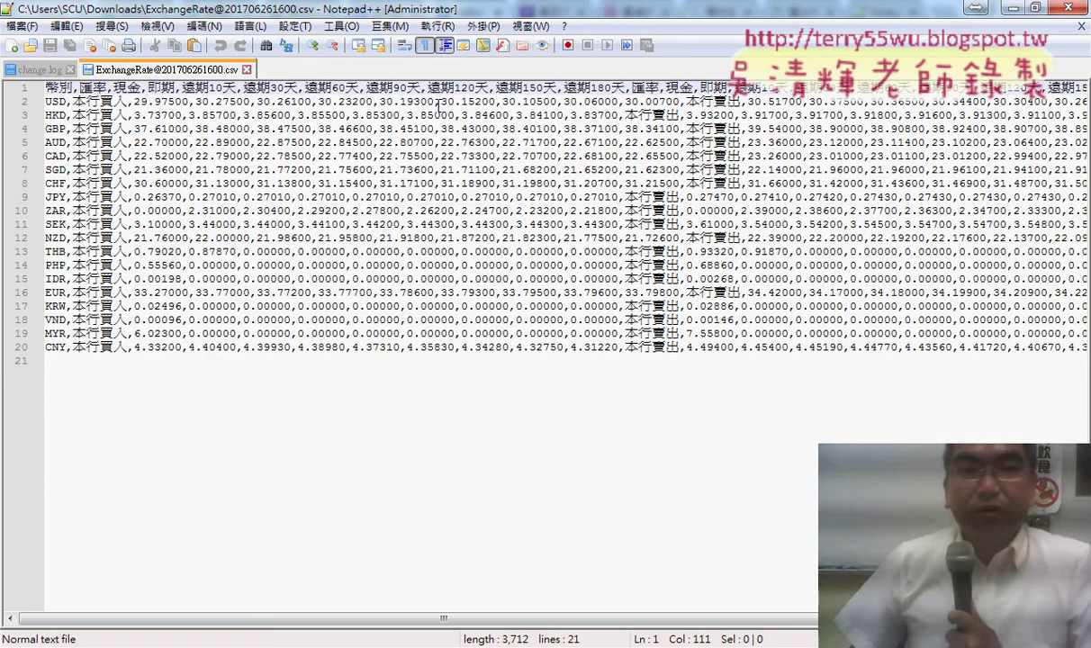
Turn off Show All Characters and scroll right to the ends of the CSV lines
{"action": "left_click", "coordinate": [156, 26]}
{"action": "mouse_move", "coordinate": [185, 109]}
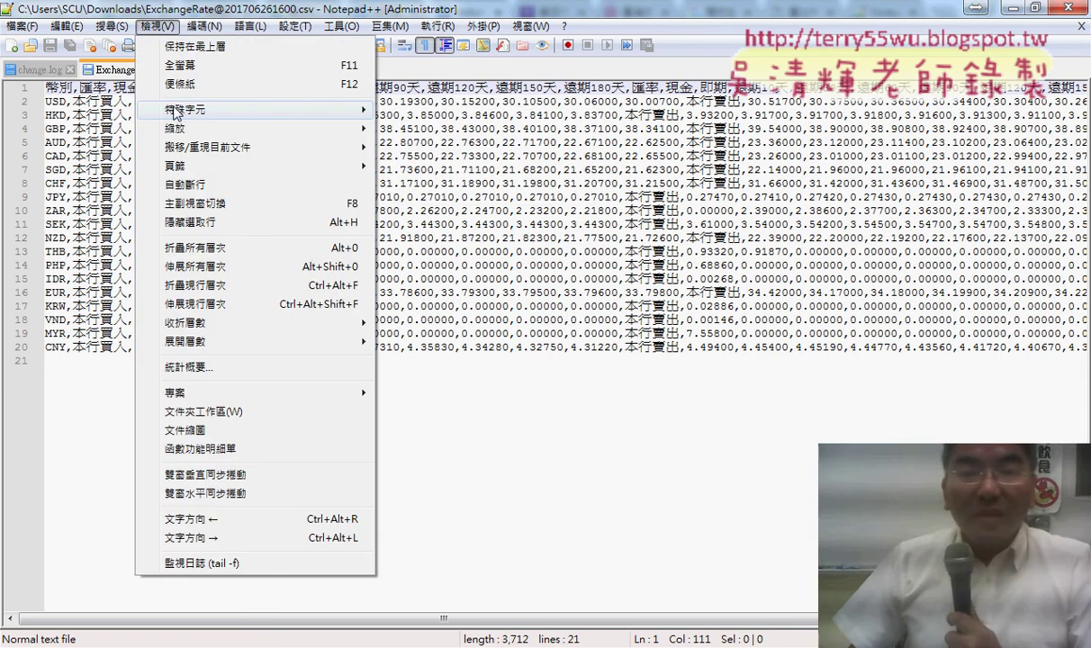
{"action": "left_click", "coordinate": [423, 149]}
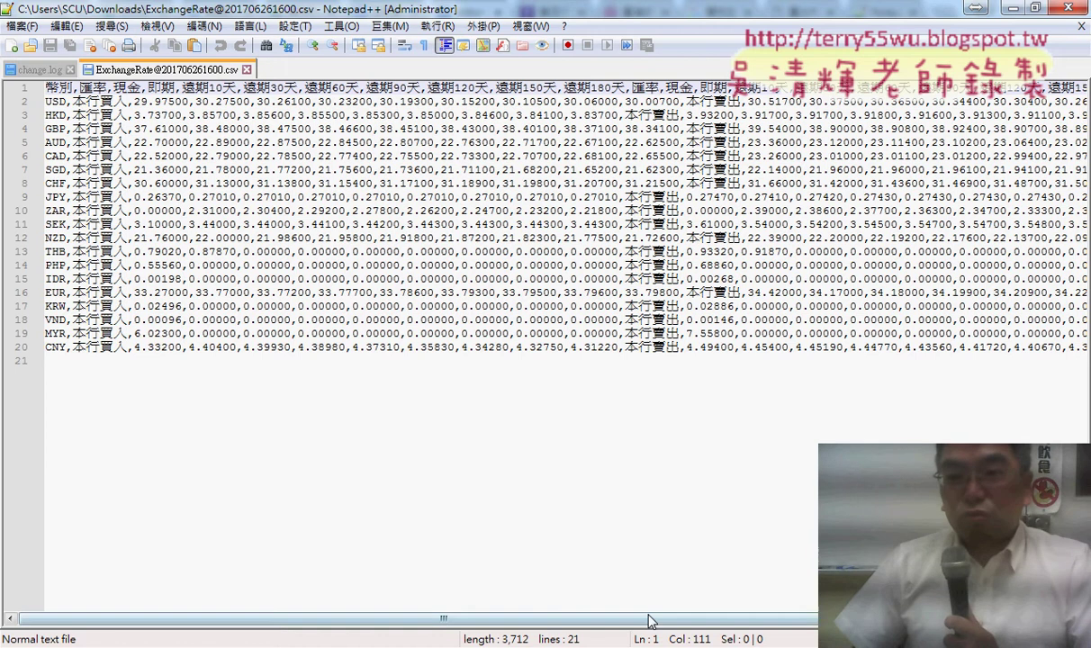
{"action": "left_click_drag", "start_coordinate": [643, 617], "coordinate": [846, 617]}
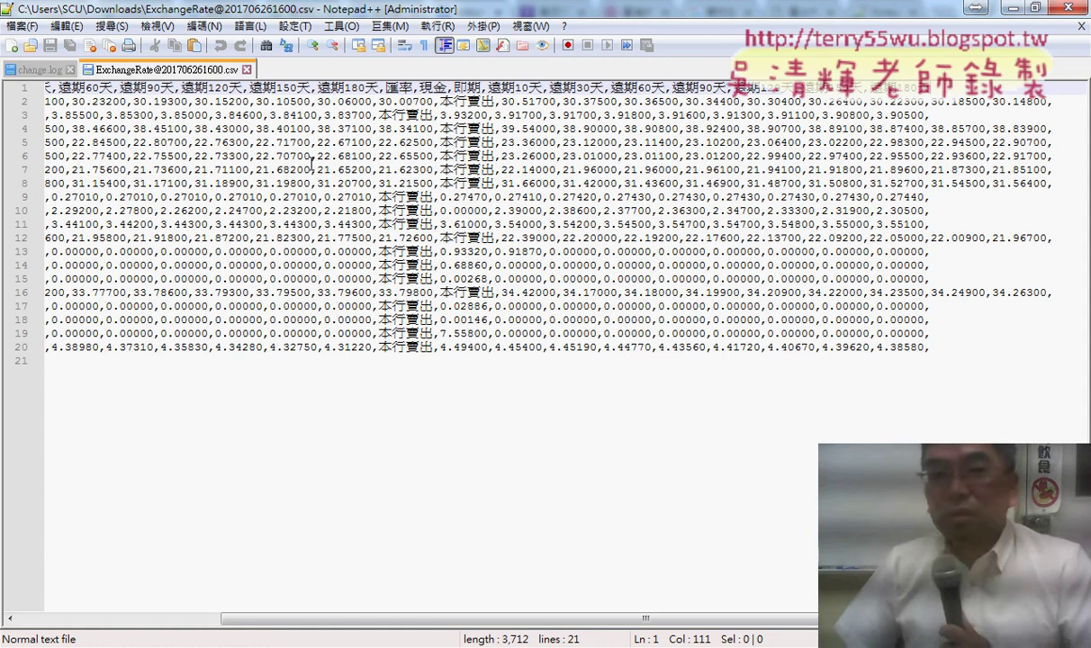
{"action": "left_click", "coordinate": [158, 26]}
{"action": "mouse_move", "coordinate": [216, 109]}
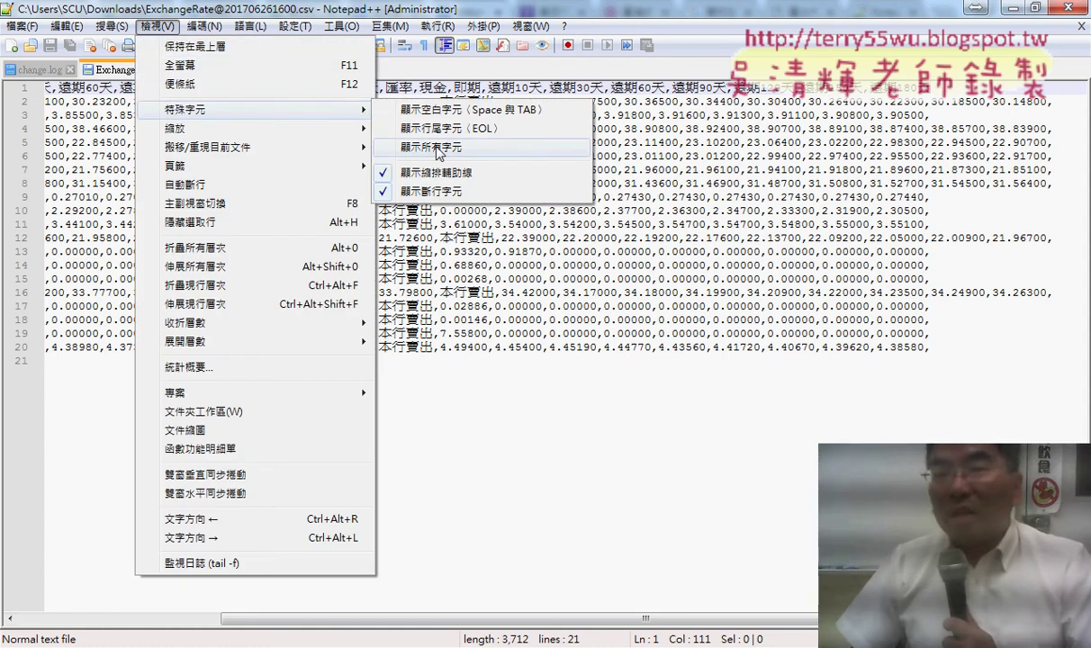
{"action": "left_click", "coordinate": [437, 149]}
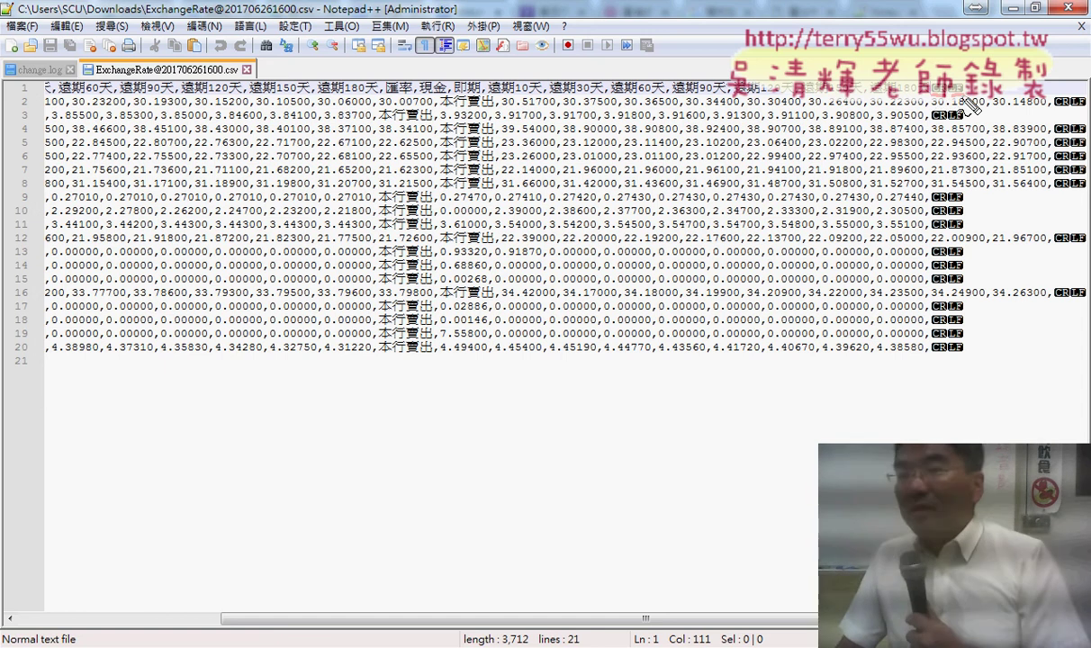
{"action": "left_click_drag", "start_coordinate": [1051, 109], "coordinate": [1080, 109]}
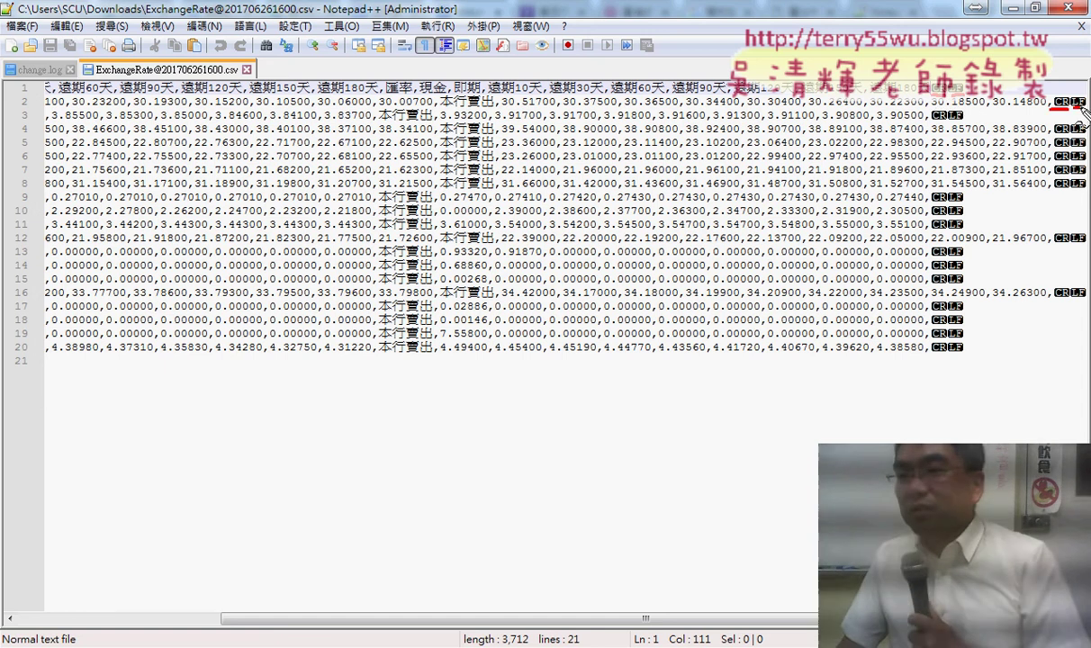
{"action": "left_click_drag", "start_coordinate": [934, 121], "coordinate": [956, 122]}
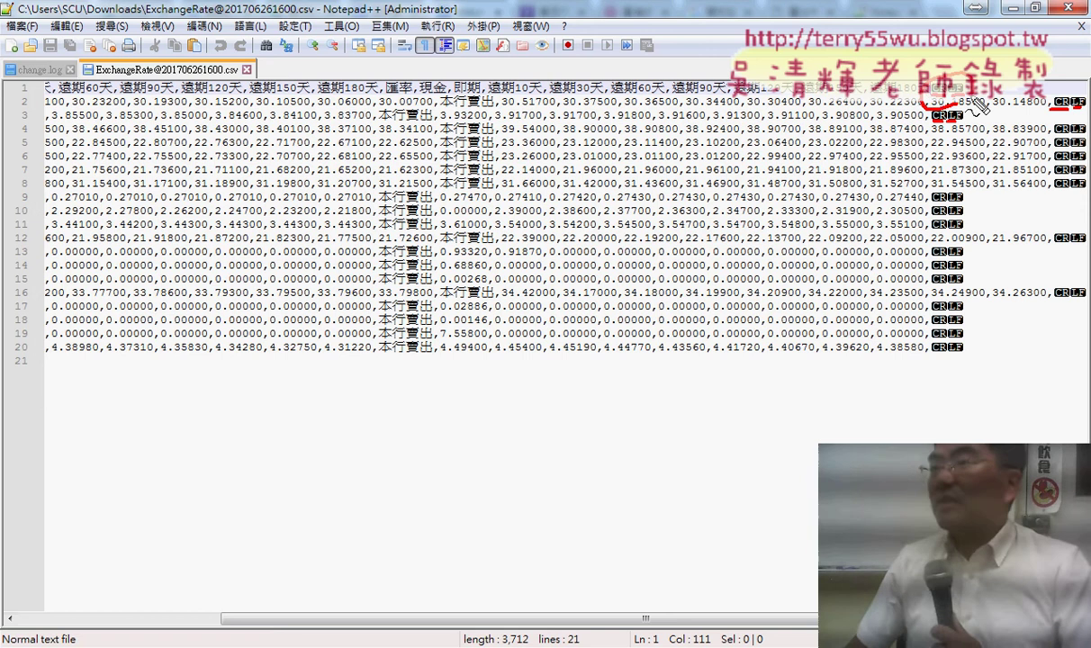
{"action": "left_click_drag", "start_coordinate": [920, 101], "coordinate": [953, 110]}
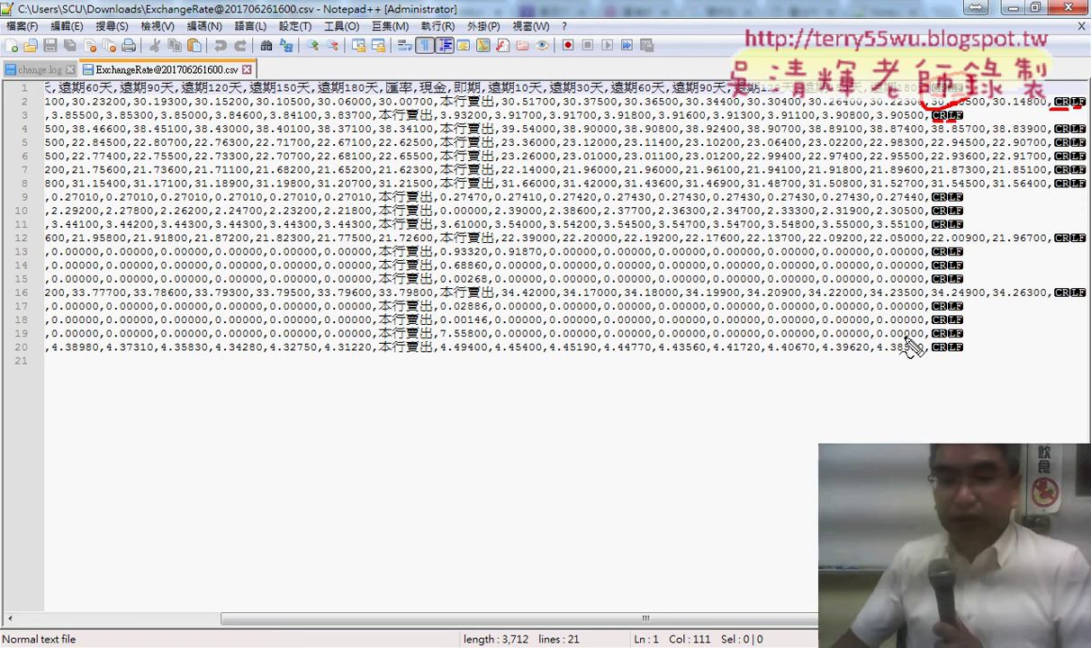
{"action": "key", "text": "Escape"}
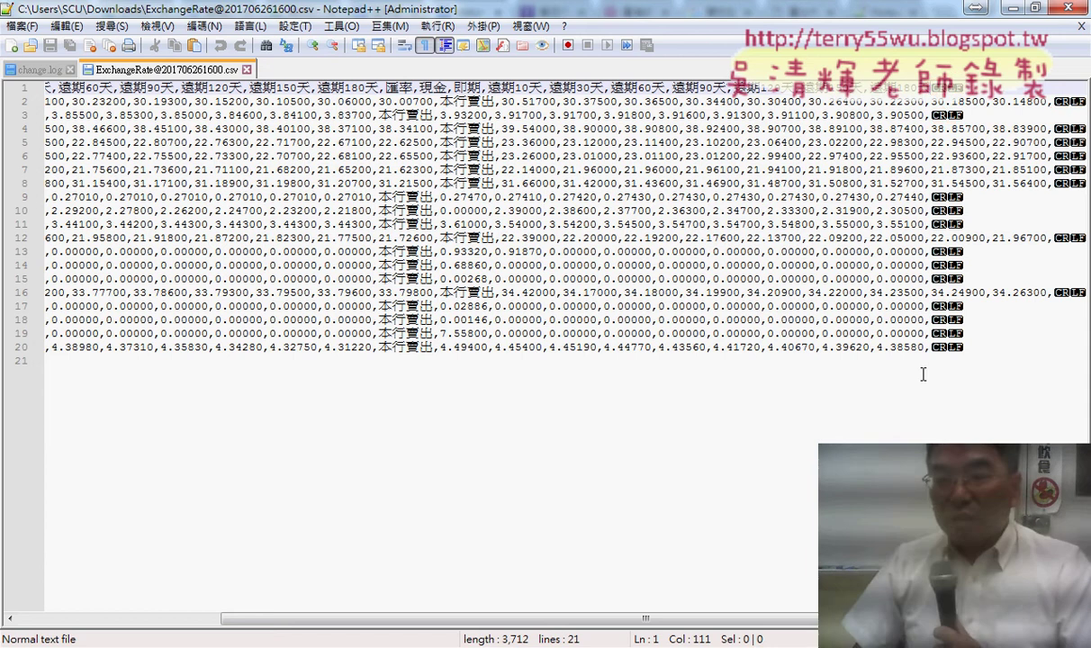
{"action": "left_click", "coordinate": [932, 348]}
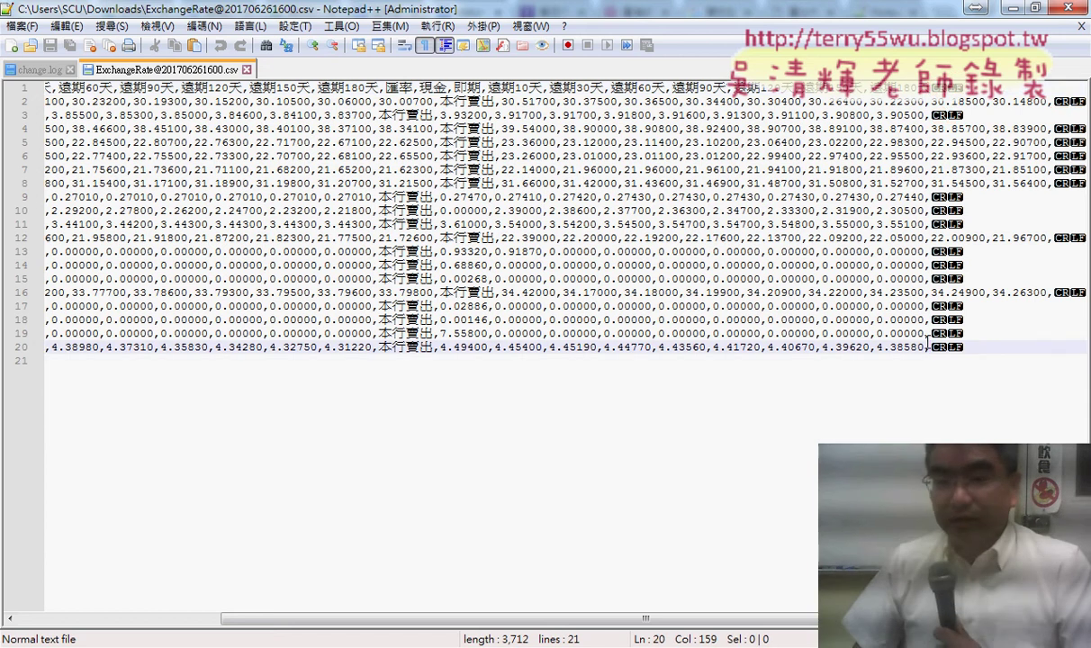
{"action": "left_click_drag", "start_coordinate": [646, 618], "coordinate": [389, 634]}
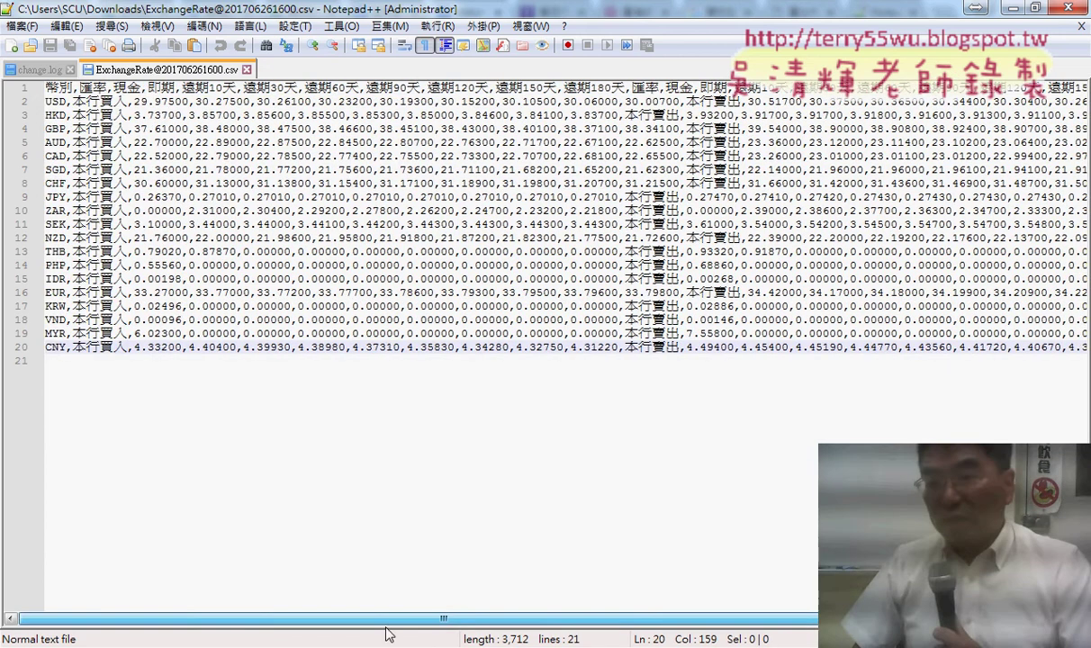
{"action": "key", "text": "End"}
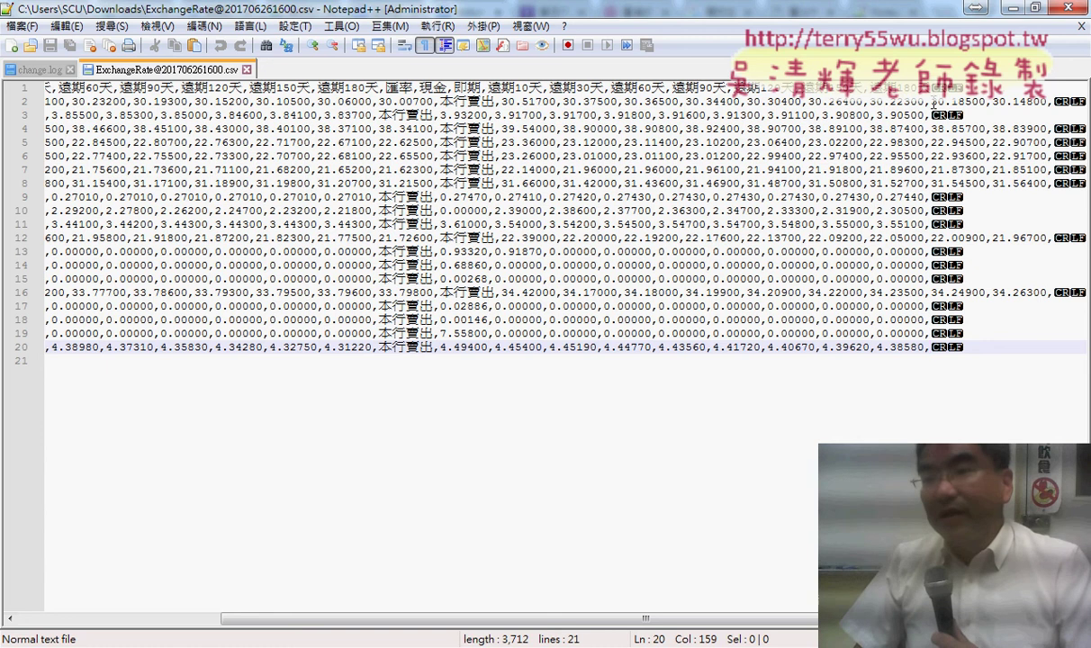
{"action": "left_click", "coordinate": [883, 90]}
{"action": "left_click", "coordinate": [1055, 102]}
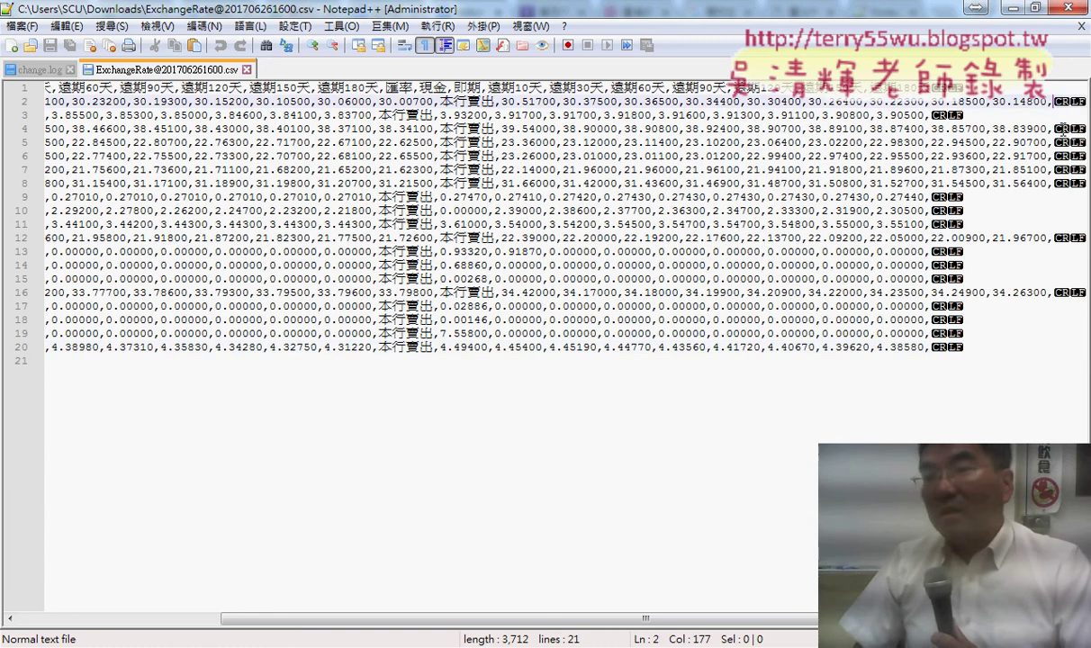
{"action": "left_click", "coordinate": [1060, 131]}
{"action": "left_click", "coordinate": [883, 90]}
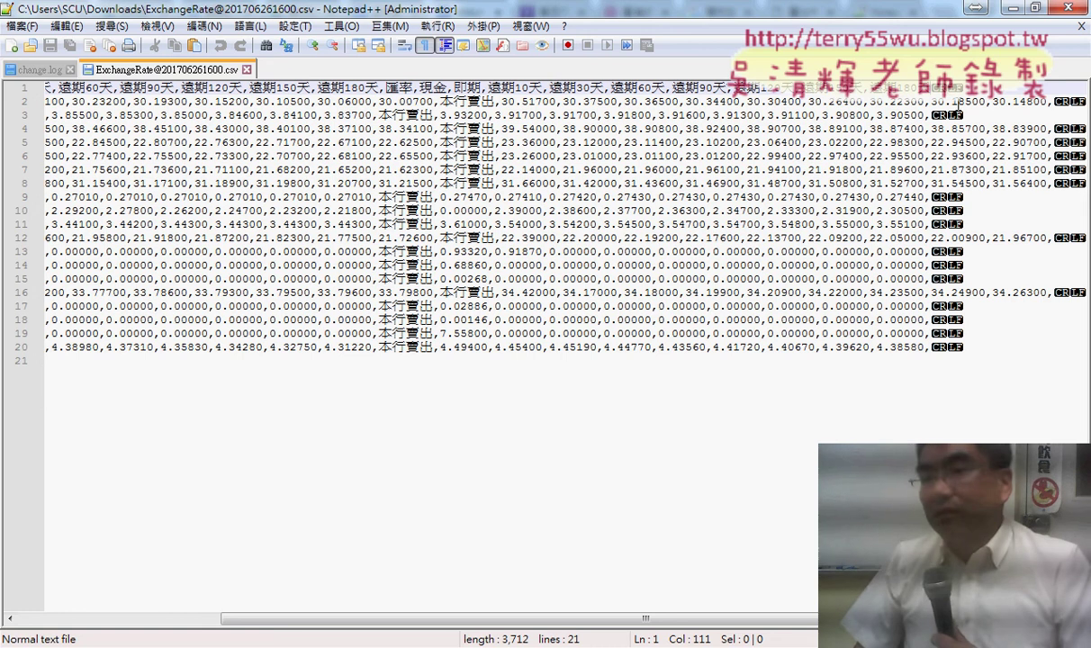
{"action": "left_click", "coordinate": [1026, 101]}
{"action": "left_click", "coordinate": [986, 126]}
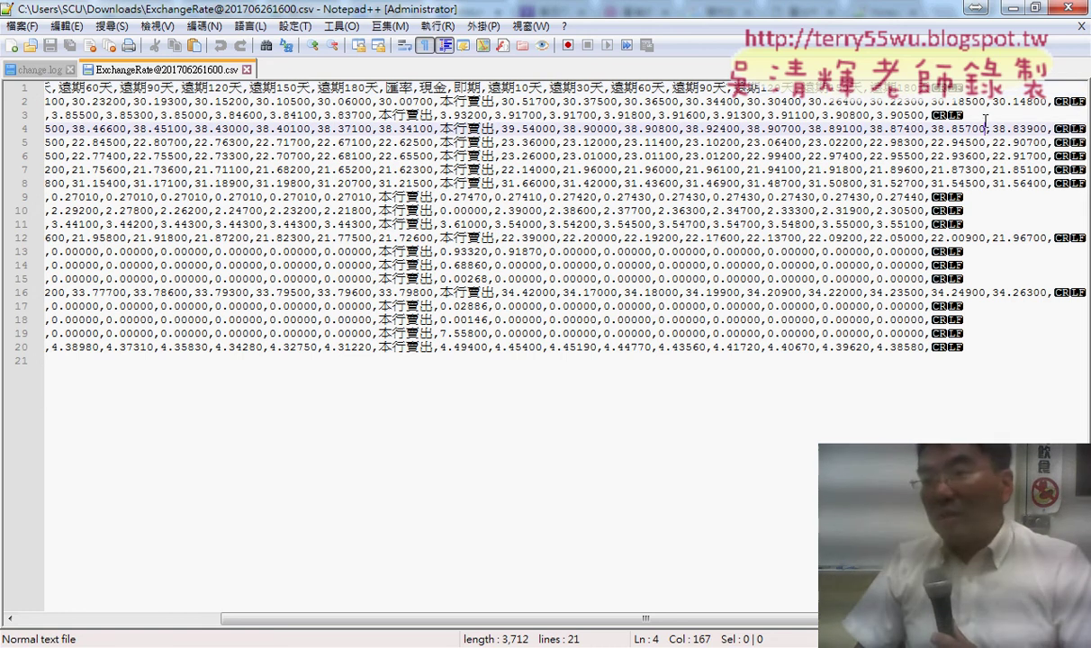
{"action": "left_click", "coordinate": [1060, 131]}
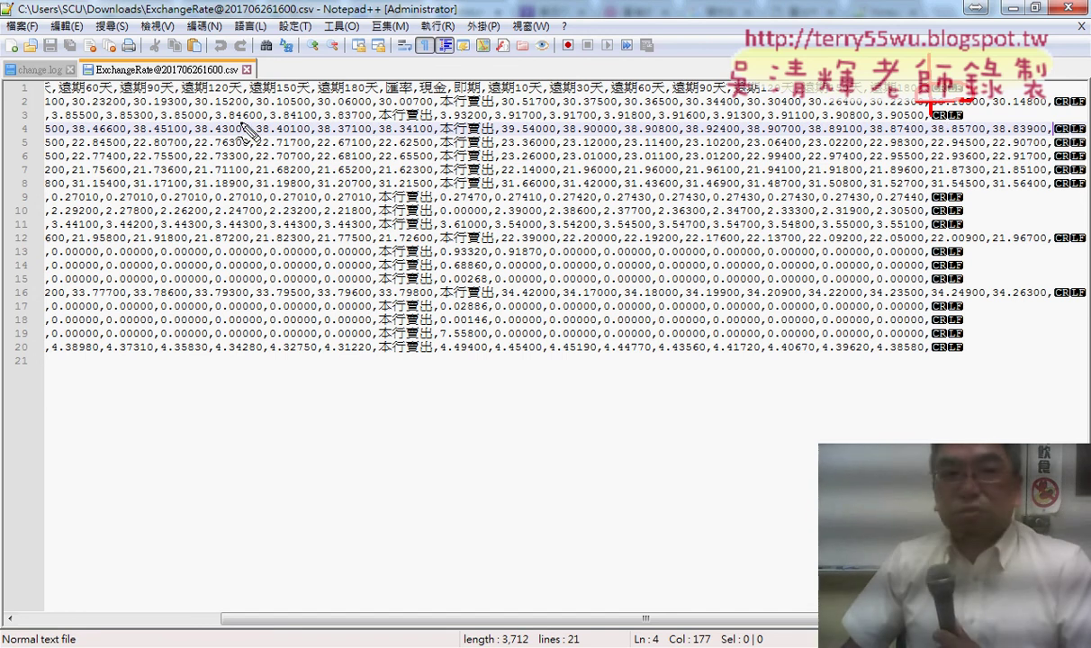
{"action": "left_click_drag", "start_coordinate": [9, 72], "coordinate": [7, 97]}
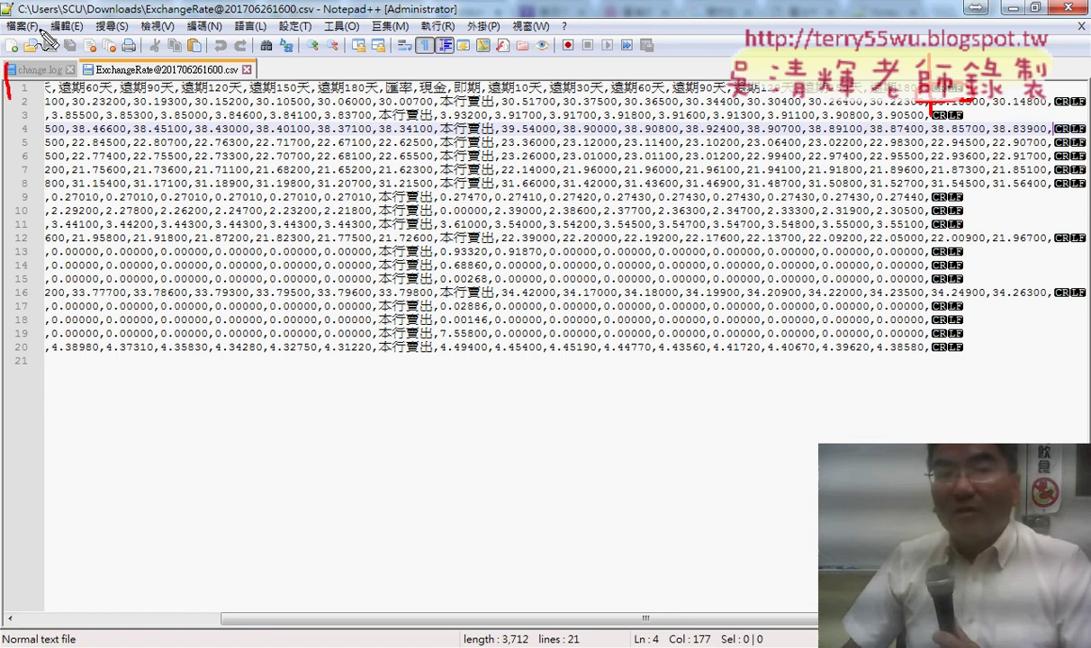
{"action": "mouse_move", "coordinate": [42, 36]}
{"action": "left_mouse_down"}
{"action": "mouse_move", "coordinate": [108, 54]}
{"action": "mouse_move", "coordinate": [130, 40]}
{"action": "mouse_move", "coordinate": [135, 51]}
{"action": "mouse_move", "coordinate": [169, 50]}
{"action": "left_mouse_up"}
{"action": "left_click_drag", "start_coordinate": [180, 25], "coordinate": [176, 52]}
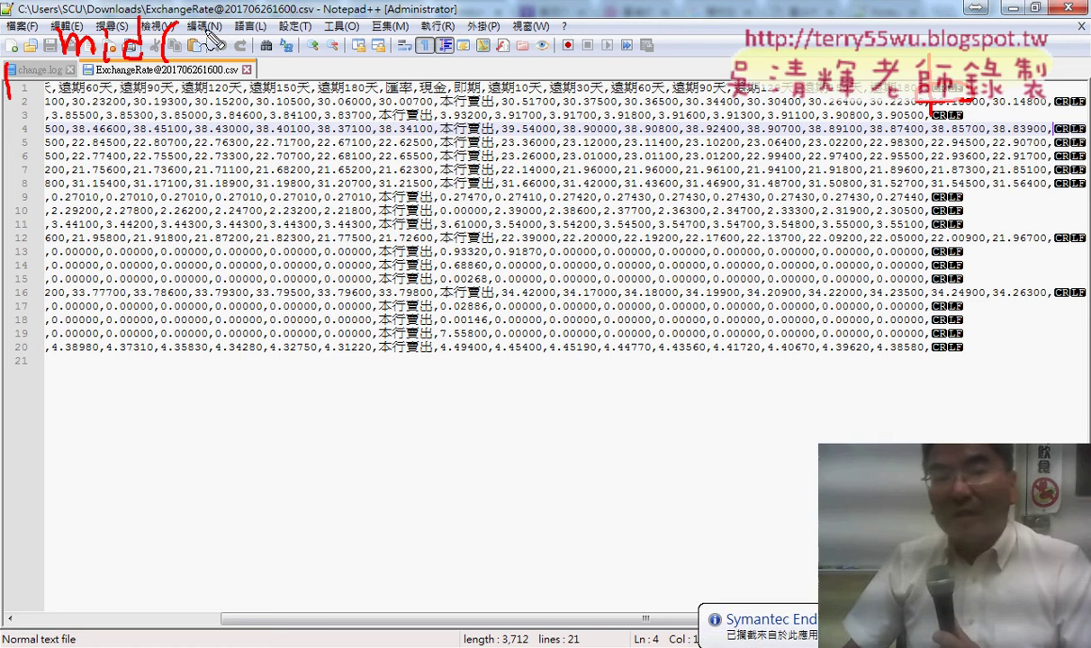
{"action": "mouse_move", "coordinate": [209, 27]}
{"action": "left_mouse_down"}
{"action": "mouse_move", "coordinate": [191, 54]}
{"action": "mouse_move", "coordinate": [232, 56]}
{"action": "left_mouse_up"}
{"action": "left_click_drag", "start_coordinate": [245, 50], "coordinate": [240, 63]}
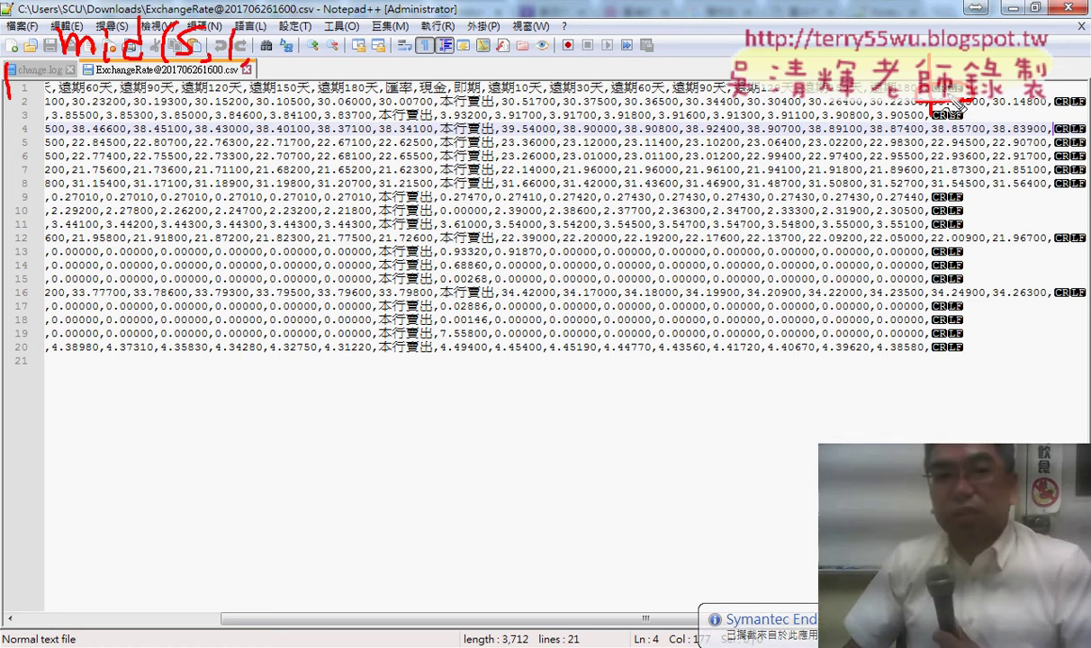
{"action": "mouse_move", "coordinate": [266, 40]}
{"action": "left_mouse_down"}
{"action": "mouse_move", "coordinate": [287, 65]}
{"action": "mouse_move", "coordinate": [266, 67]}
{"action": "mouse_move", "coordinate": [313, 56]}
{"action": "mouse_move", "coordinate": [324, 68]}
{"action": "left_mouse_up"}
{"action": "left_click_drag", "start_coordinate": [144, 92], "coordinate": [531, 90]}
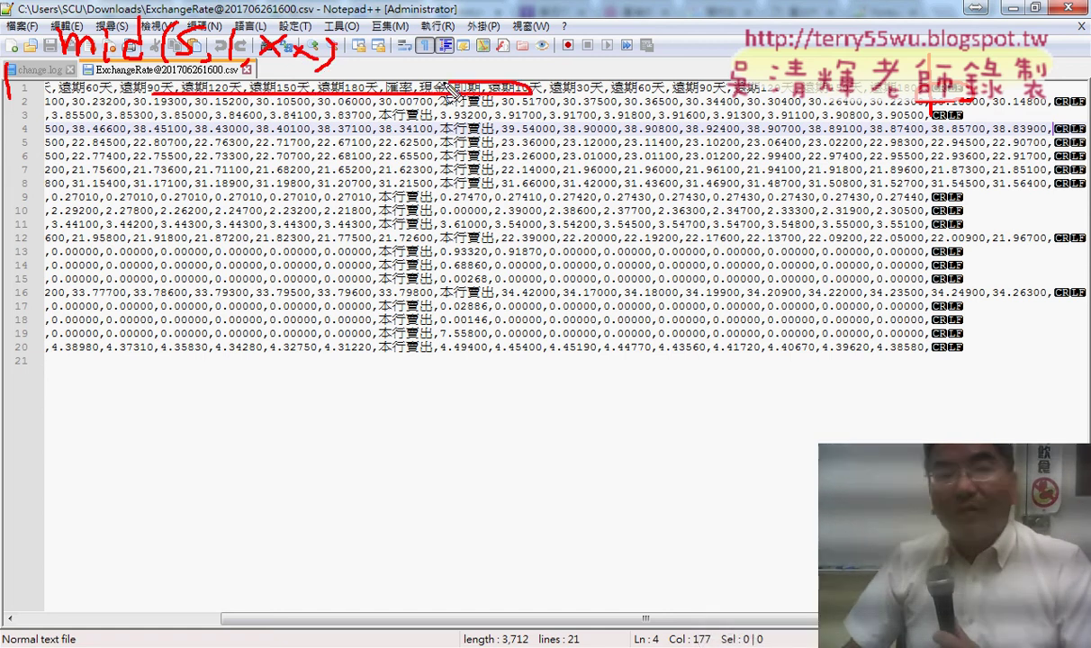
{"action": "mouse_move", "coordinate": [451, 90]}
{"action": "left_mouse_down"}
{"action": "mouse_move", "coordinate": [142, 81]}
{"action": "mouse_move", "coordinate": [171, 99]}
{"action": "left_mouse_up"}
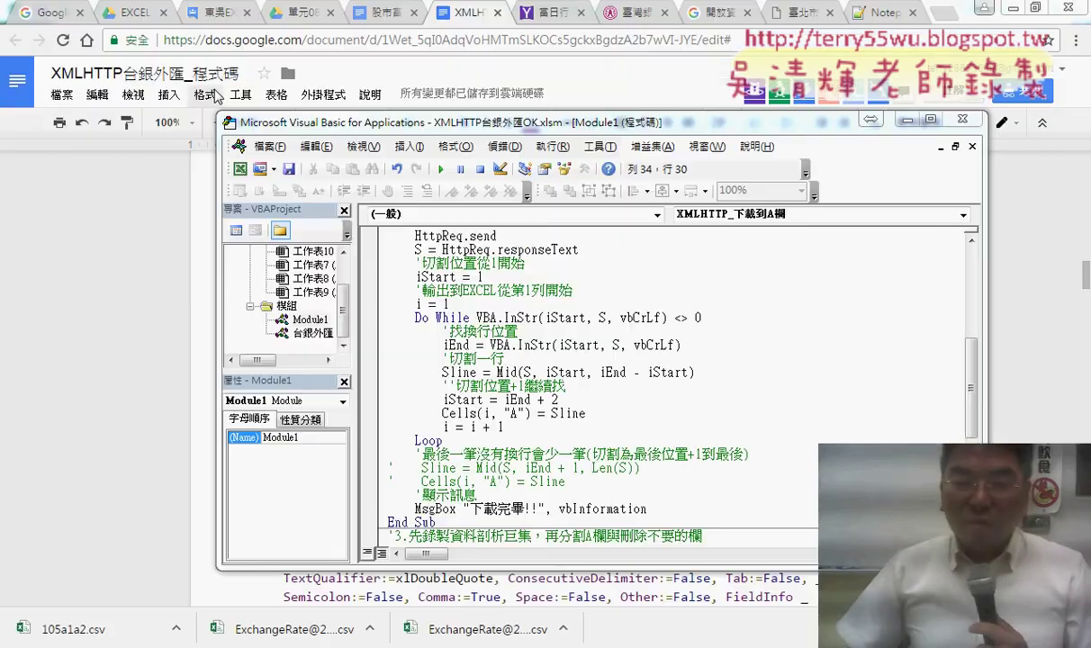
{"action": "left_click_drag", "start_coordinate": [565, 482], "coordinate": [389, 474]}
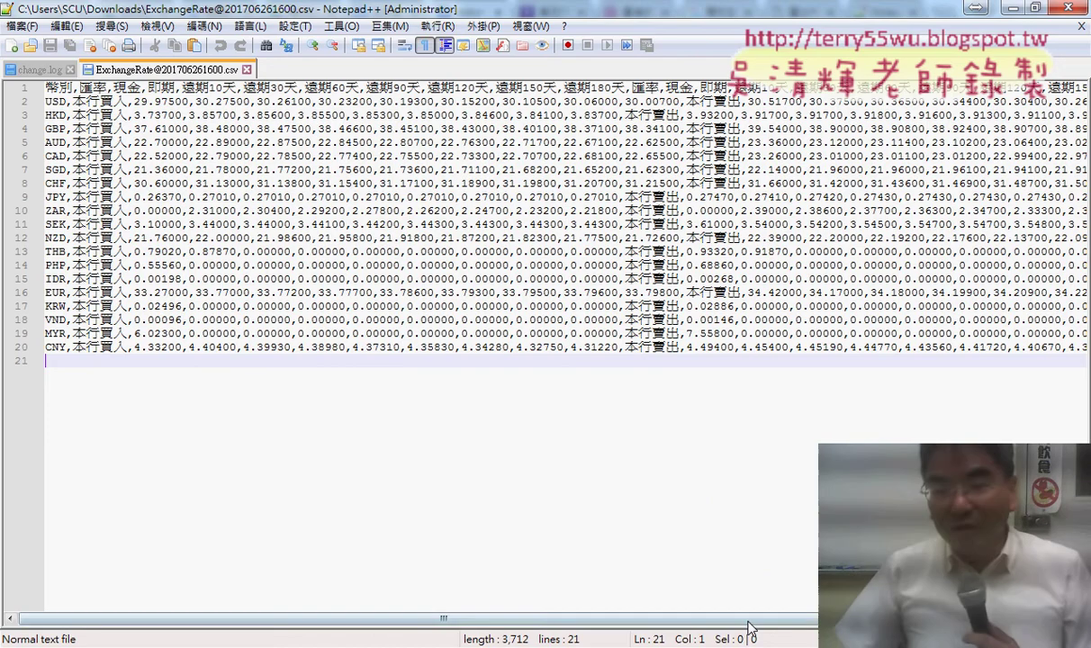
{"action": "left_click_drag", "start_coordinate": [748, 619], "coordinate": [949, 619]}
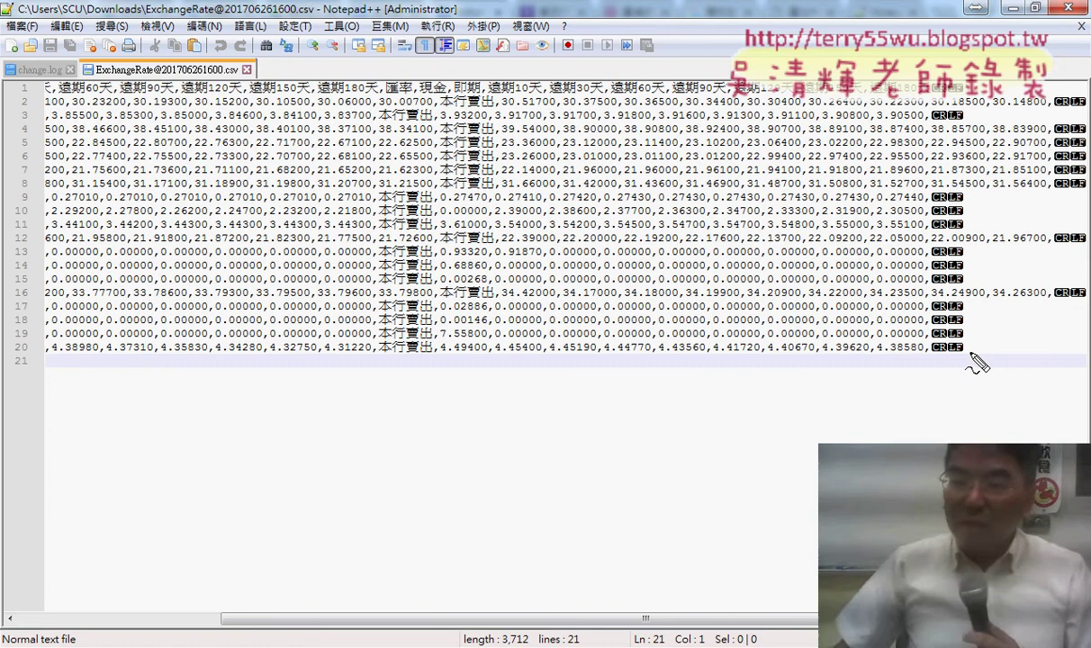
Circle line 20's CRLF, clear the annotations, and minimize Notepad++
{"action": "left_click_drag", "start_coordinate": [968, 362], "coordinate": [989, 357]}
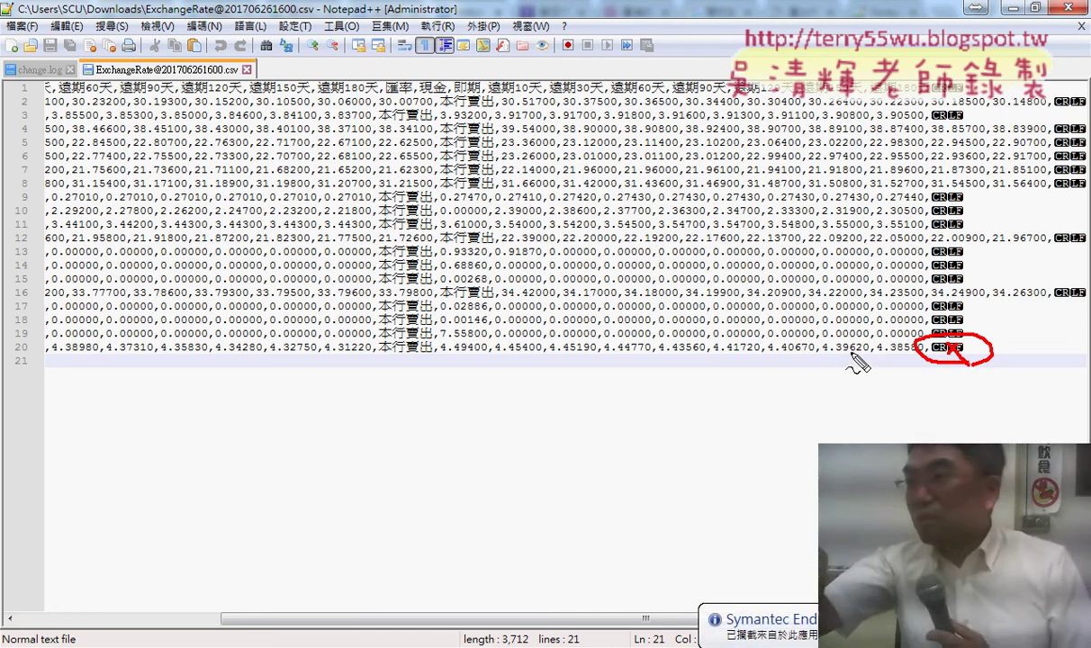
{"action": "key", "text": "Escape"}
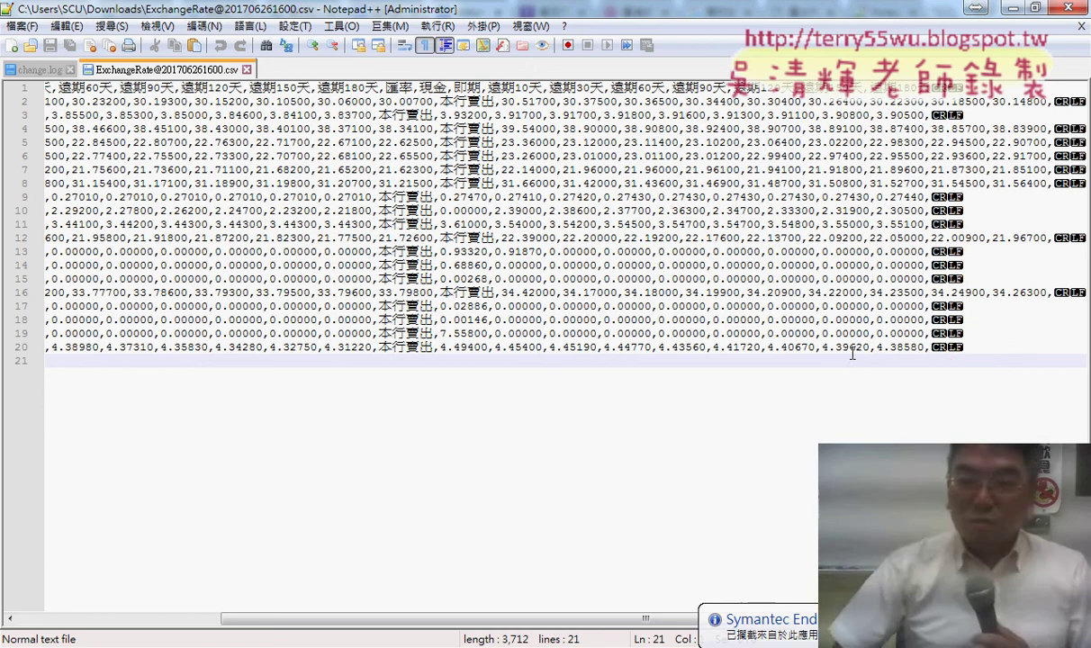
{"action": "left_click", "coordinate": [1016, 8]}
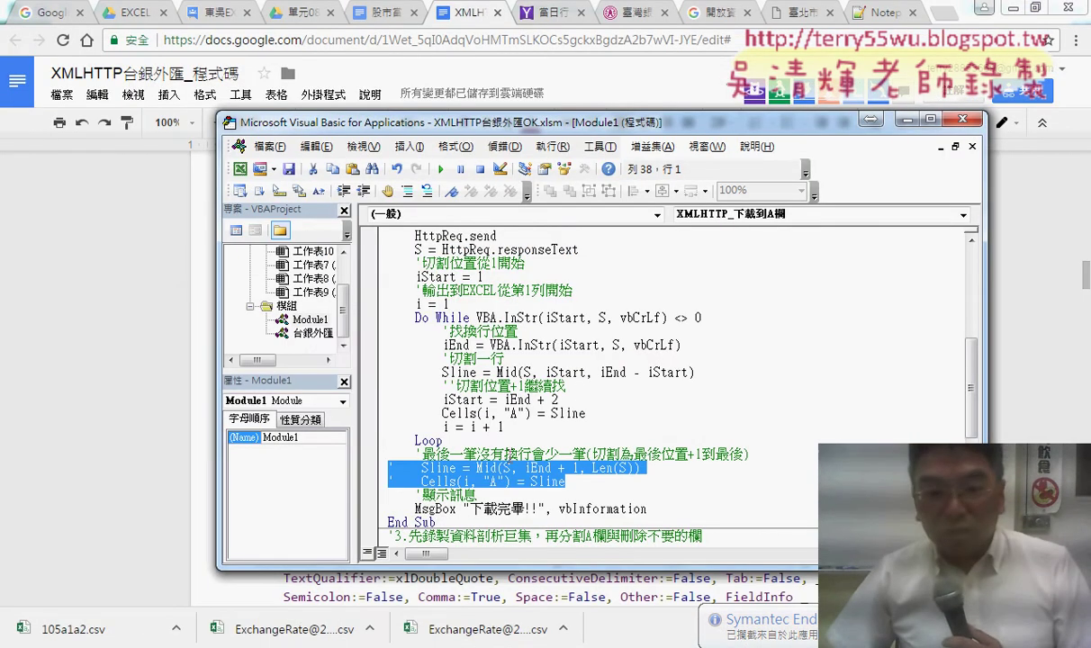
Delete the three commented-out last-record lines after Loop and enlarge the editor window upward
{"action": "left_click", "coordinate": [560, 483]}
{"action": "mouse_move", "coordinate": [560, 483]}
{"action": "left_mouse_down"}
{"action": "mouse_move", "coordinate": [365, 461]}
{"action": "mouse_move", "coordinate": [360, 437]}
{"action": "left_mouse_up"}
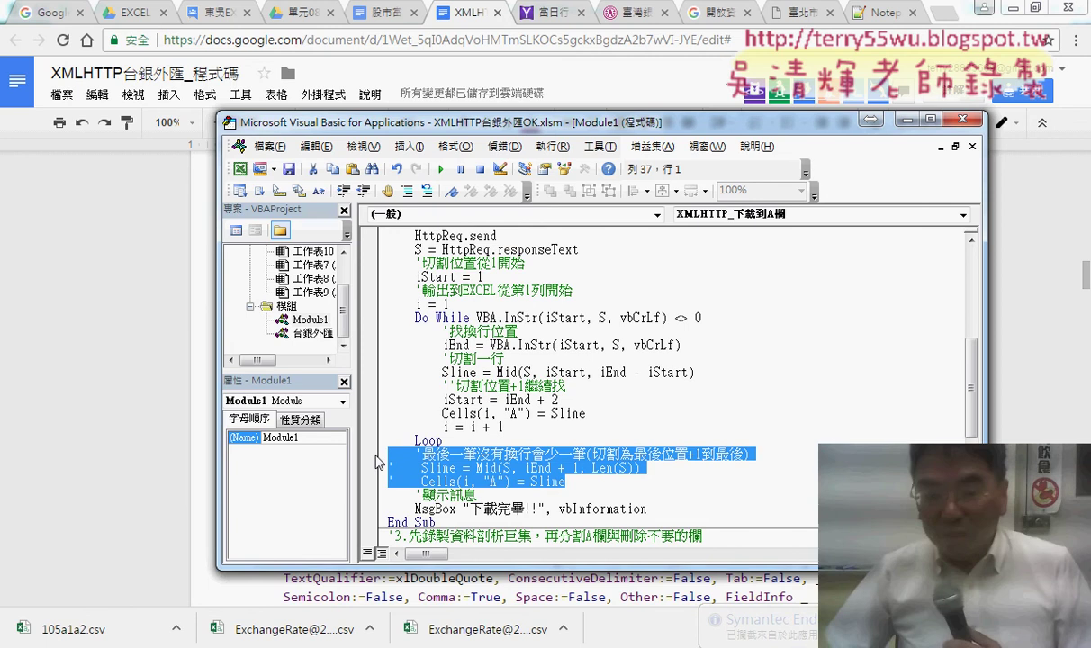
{"action": "key", "text": "Delete"}
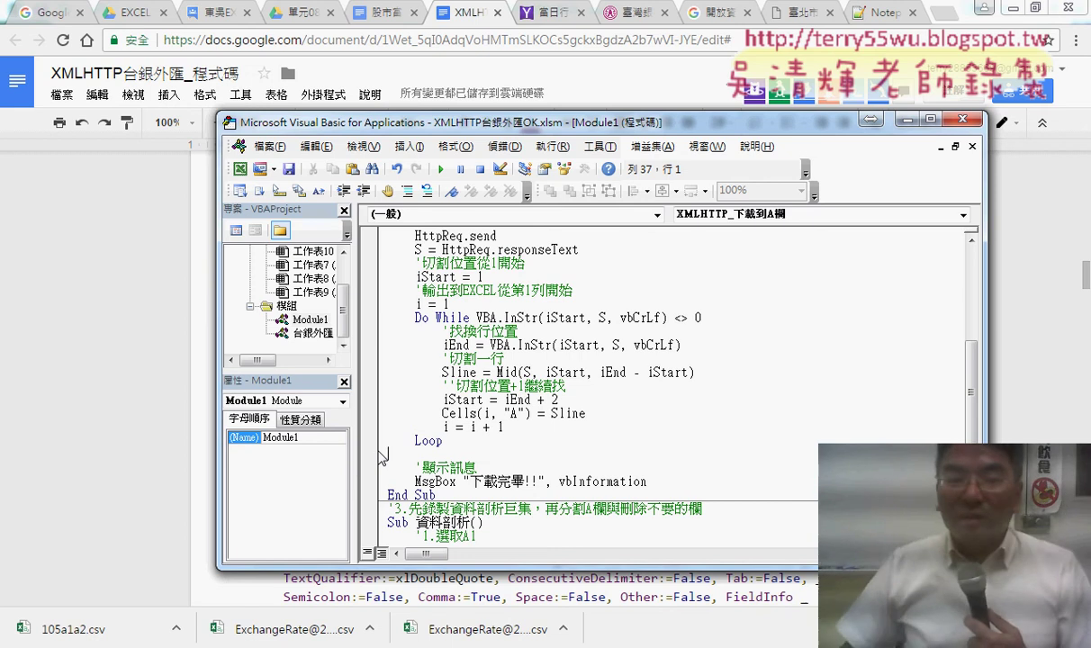
{"action": "left_click_drag", "start_coordinate": [466, 113], "coordinate": [494, 32]}
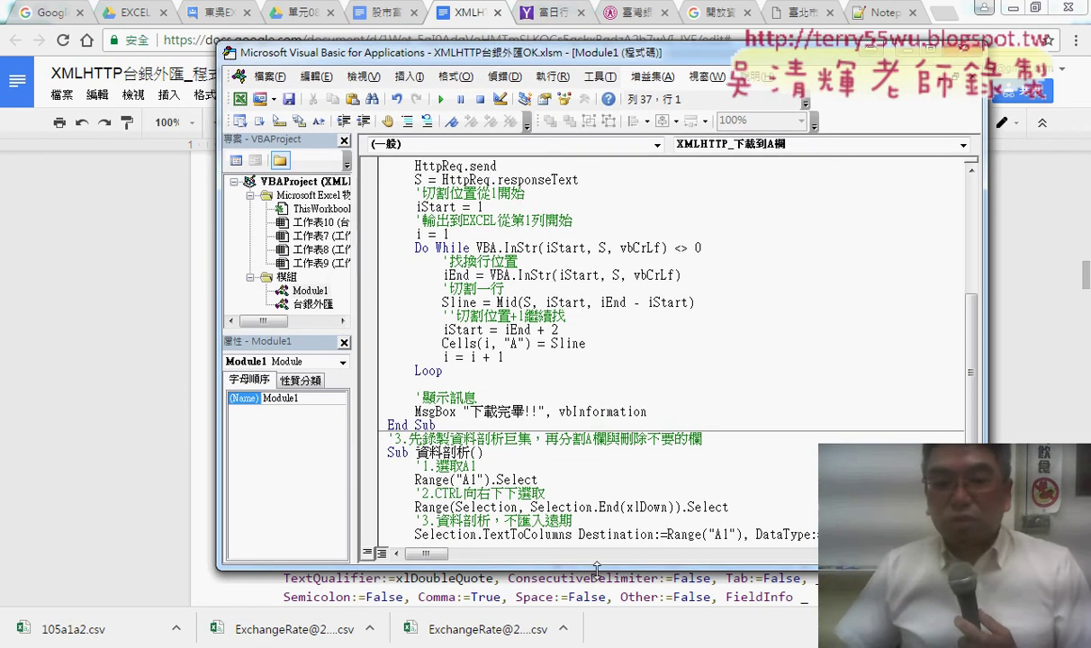
{"action": "left_click_drag", "start_coordinate": [596, 568], "coordinate": [594, 619]}
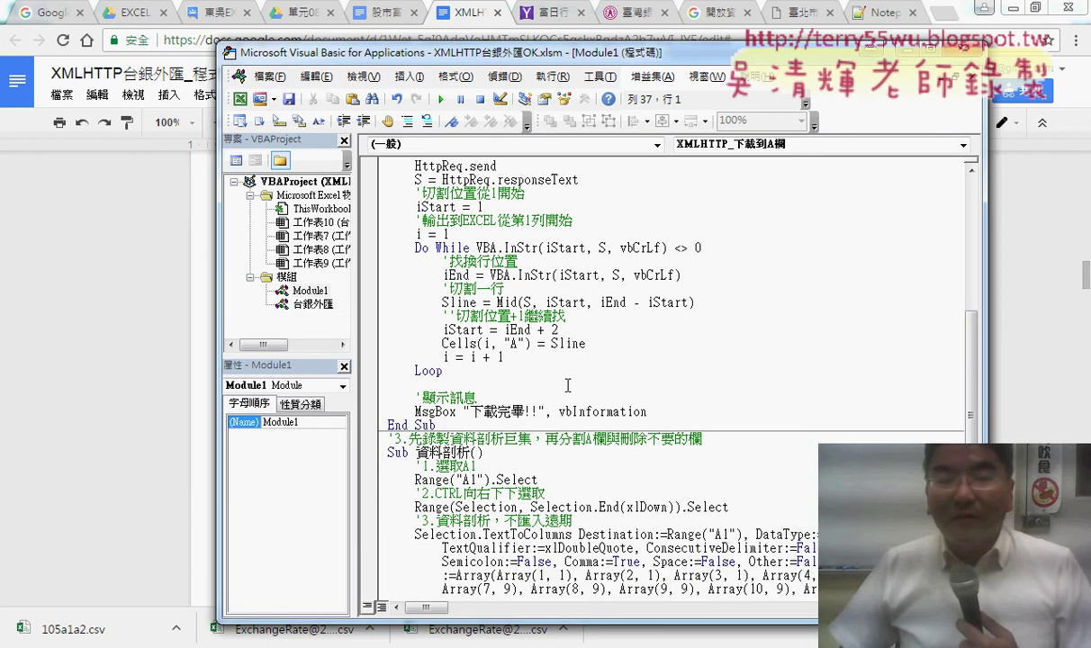
{"action": "scroll", "coordinate": [567, 386], "scroll_direction": "up", "scroll_amount": 2}
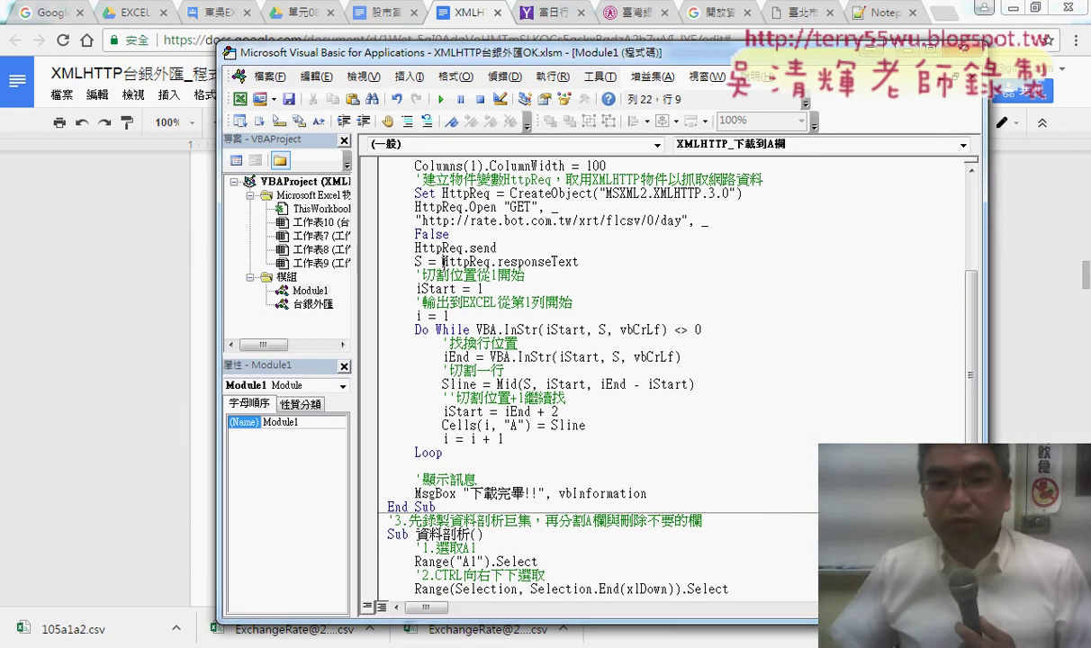
{"action": "left_click_drag", "start_coordinate": [442, 261], "coordinate": [619, 264]}
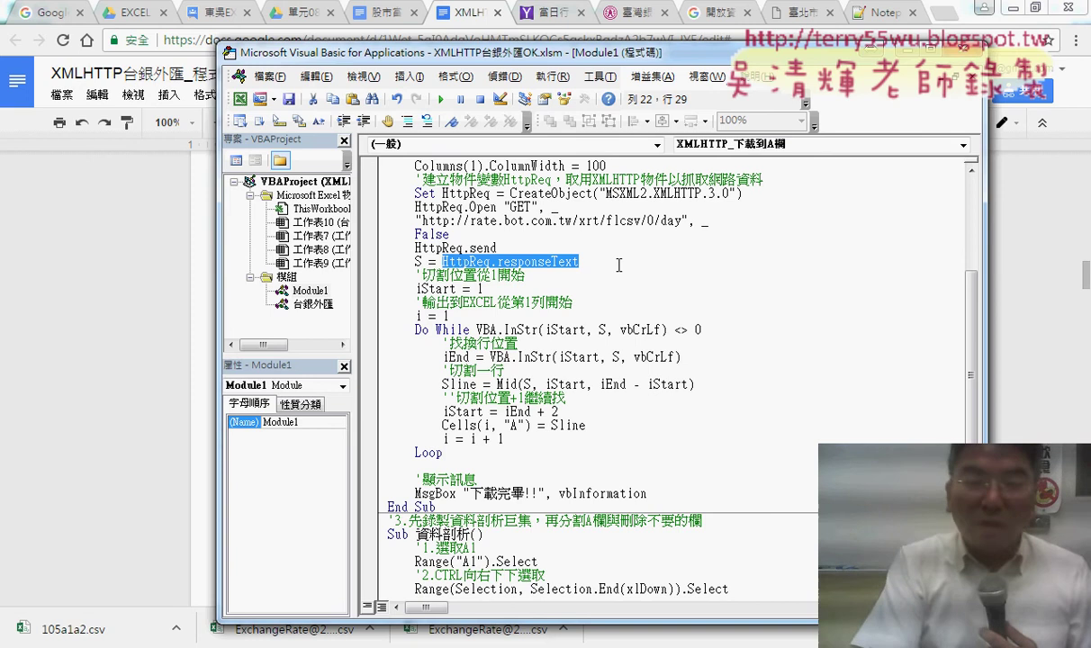
{"action": "mouse_move", "coordinate": [522, 255]}
{"action": "left_mouse_down"}
{"action": "mouse_move", "coordinate": [454, 250]}
{"action": "mouse_move", "coordinate": [422, 270]}
{"action": "left_mouse_up"}
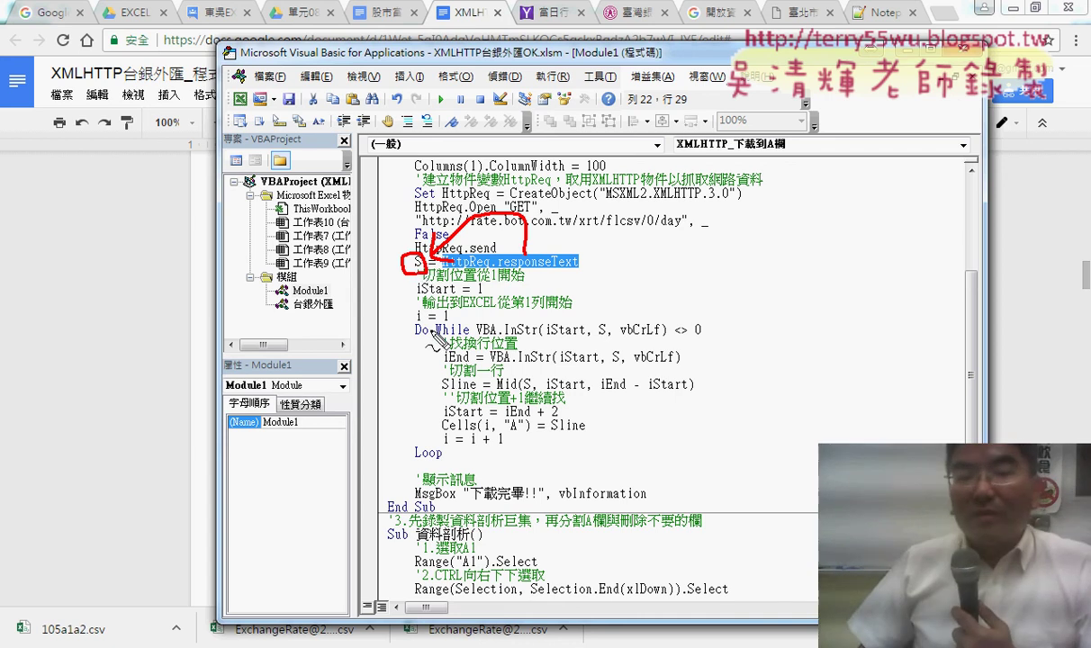
{"action": "left_click_drag", "start_coordinate": [416, 295], "coordinate": [491, 297]}
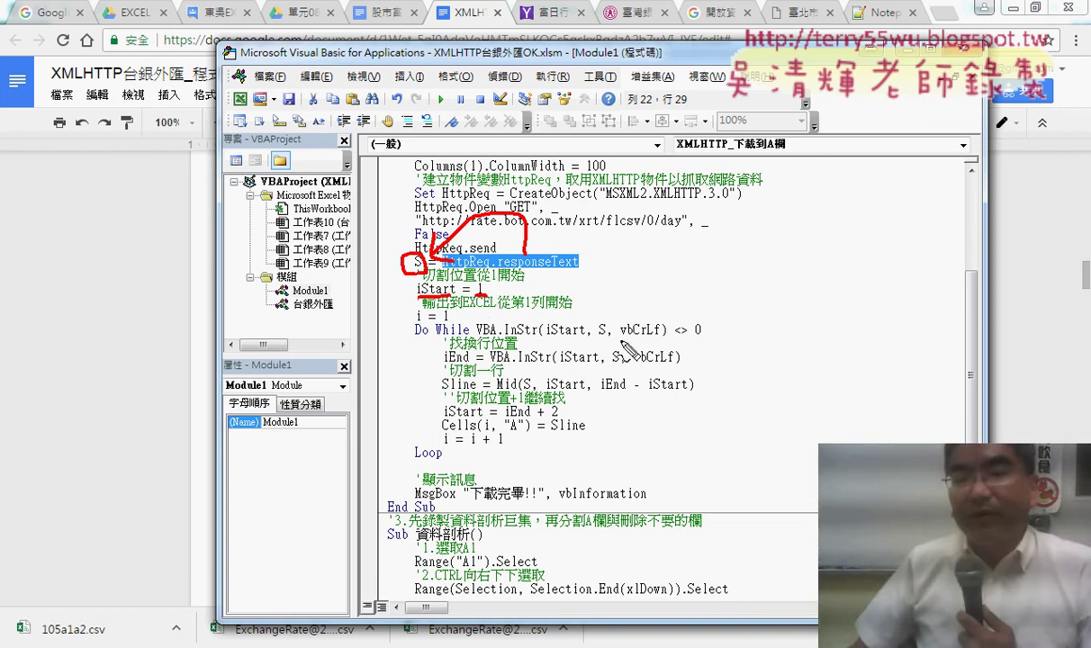
{"action": "left_click_drag", "start_coordinate": [620, 341], "coordinate": [660, 341]}
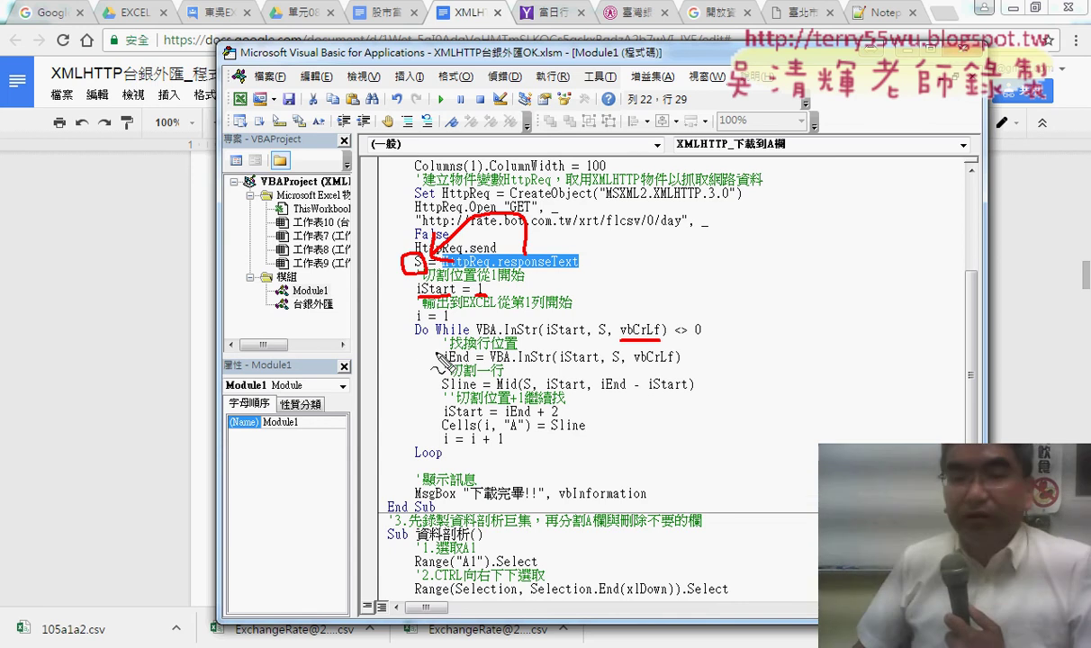
{"action": "left_click_drag", "start_coordinate": [419, 342], "coordinate": [716, 342]}
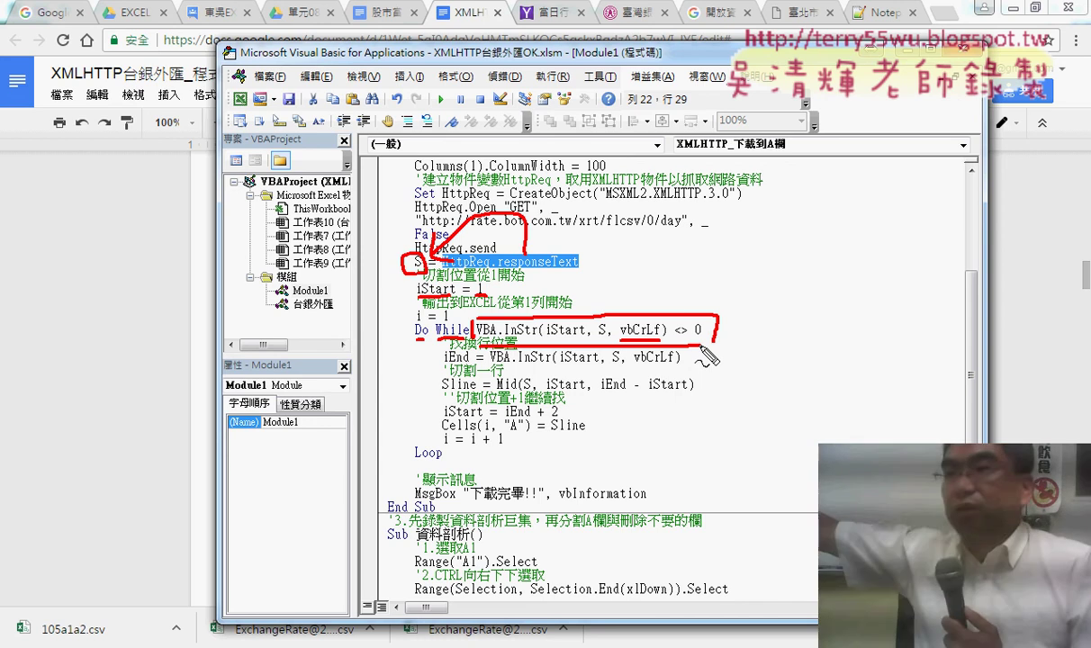
{"action": "left_click_drag", "start_coordinate": [478, 342], "coordinate": [542, 342]}
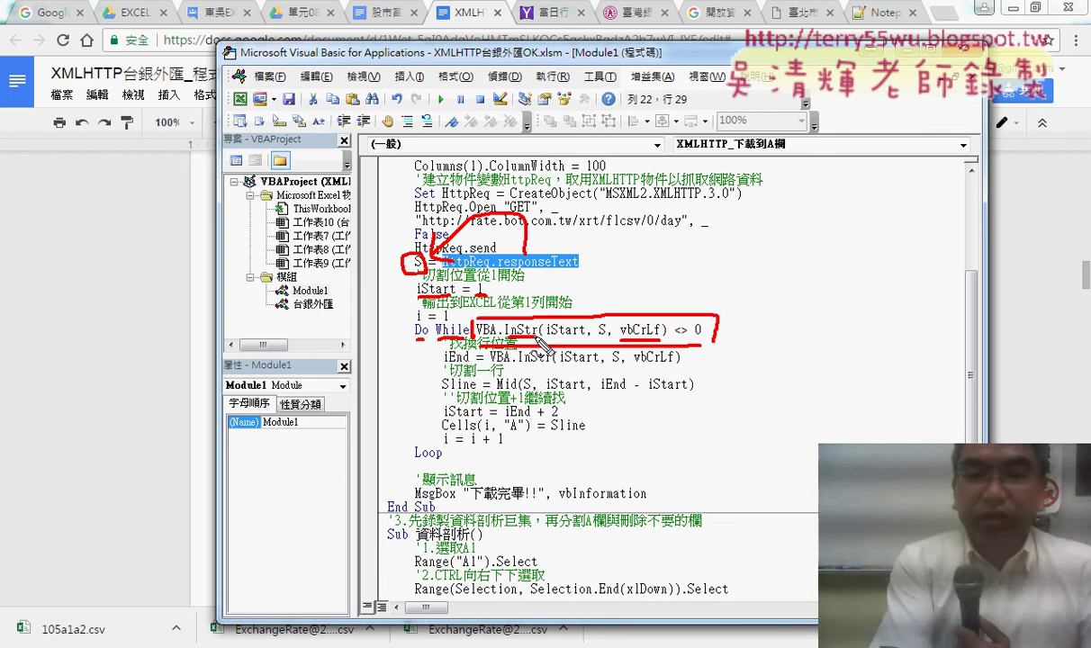
{"action": "key", "text": "Escape"}
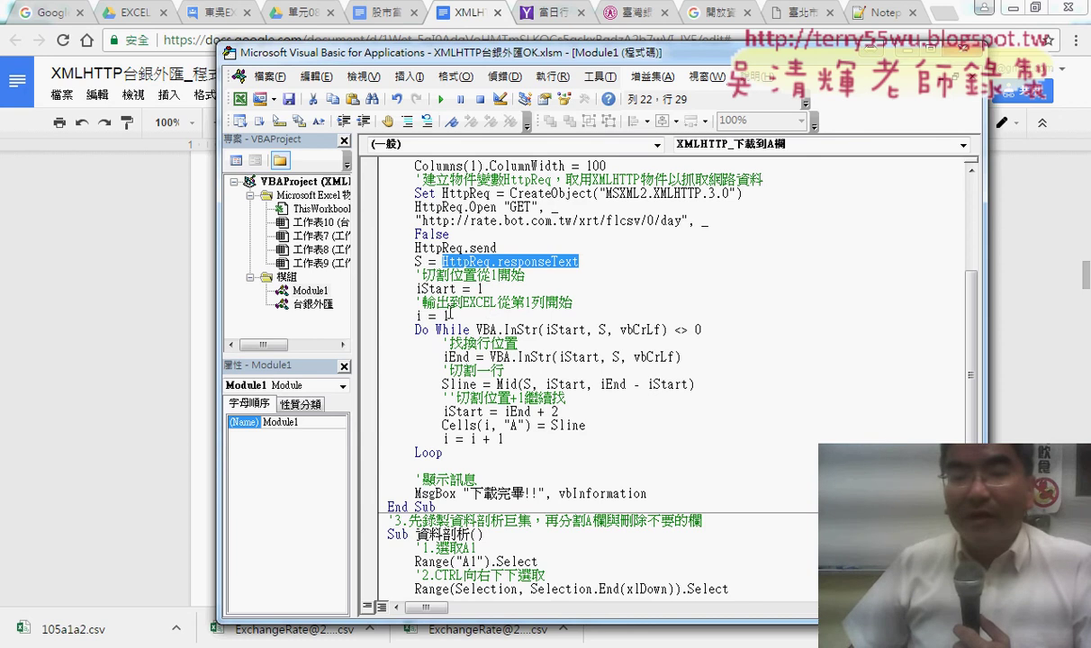
Highlight the i = 1 line, the output-row comment, and the iStart = 1 initialization
{"action": "left_click_drag", "start_coordinate": [447, 314], "coordinate": [413, 314]}
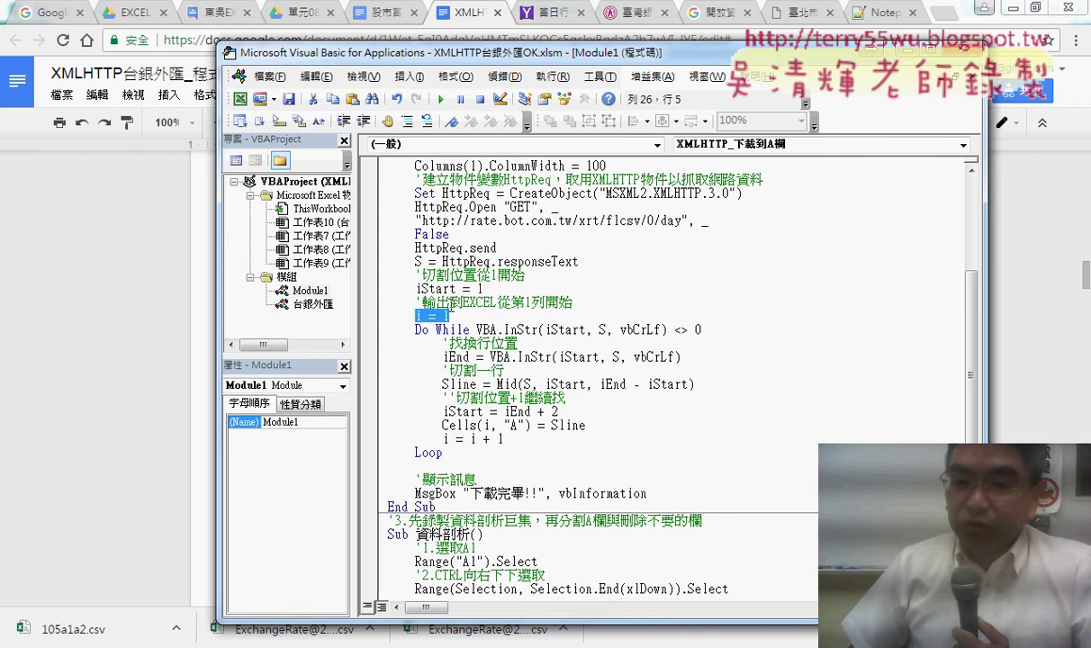
{"action": "left_click", "coordinate": [421, 303]}
{"action": "left_click_drag", "start_coordinate": [420, 304], "coordinate": [569, 303]}
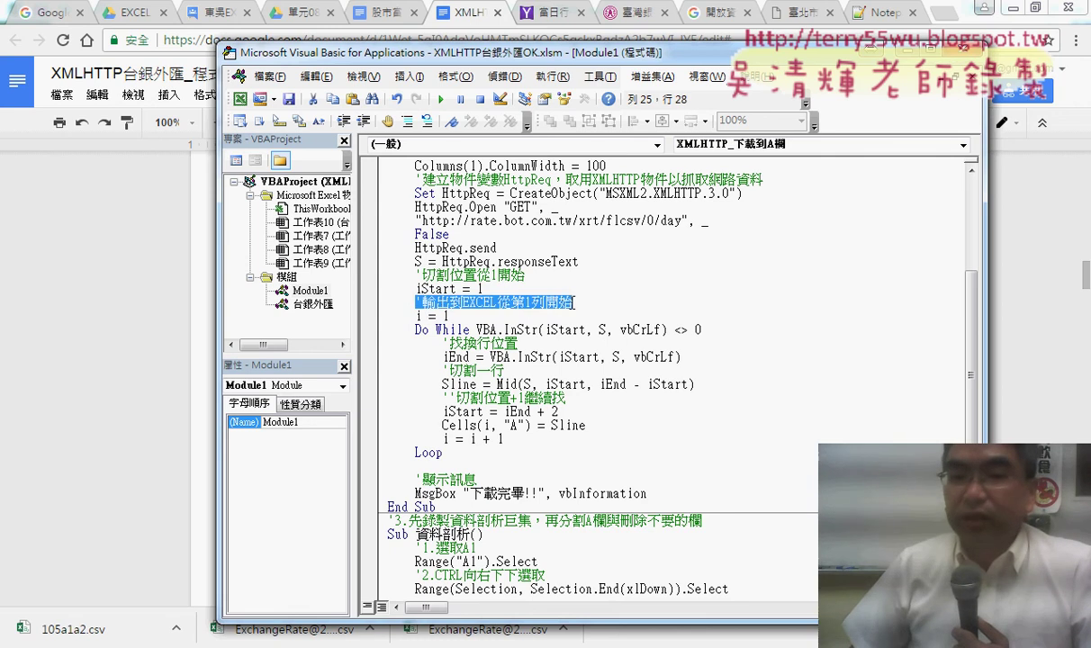
{"action": "left_click_drag", "start_coordinate": [410, 288], "coordinate": [486, 288]}
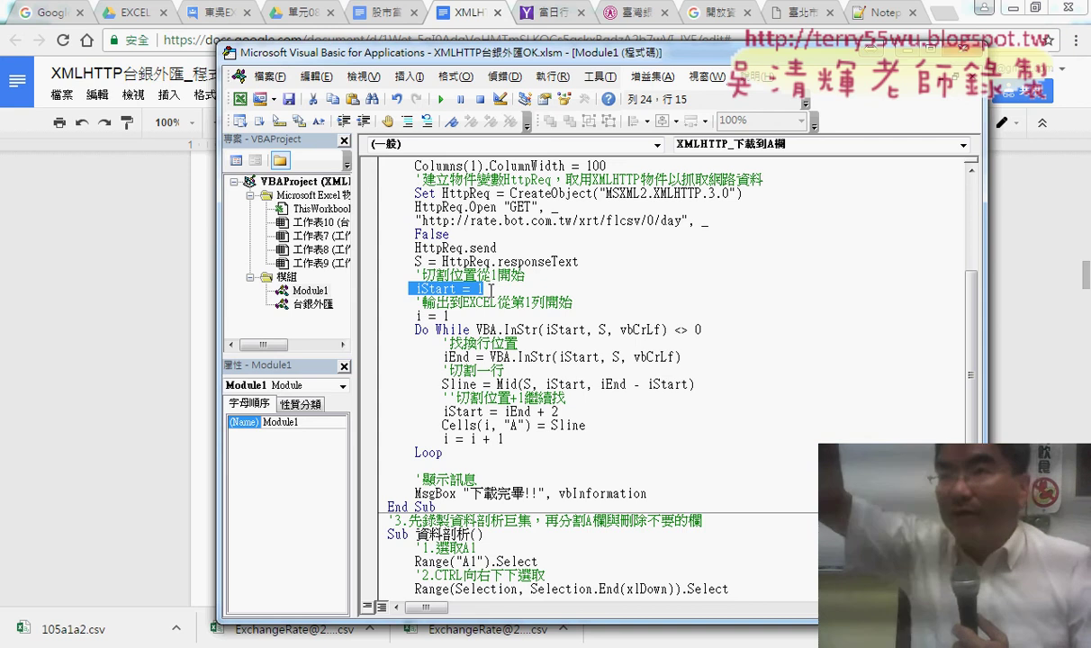
Highlight the Do While InStr condition and show that InStr's result goes into iEnd
{"action": "left_click", "coordinate": [567, 330]}
{"action": "left_click_drag", "start_coordinate": [476, 329], "coordinate": [702, 329]}
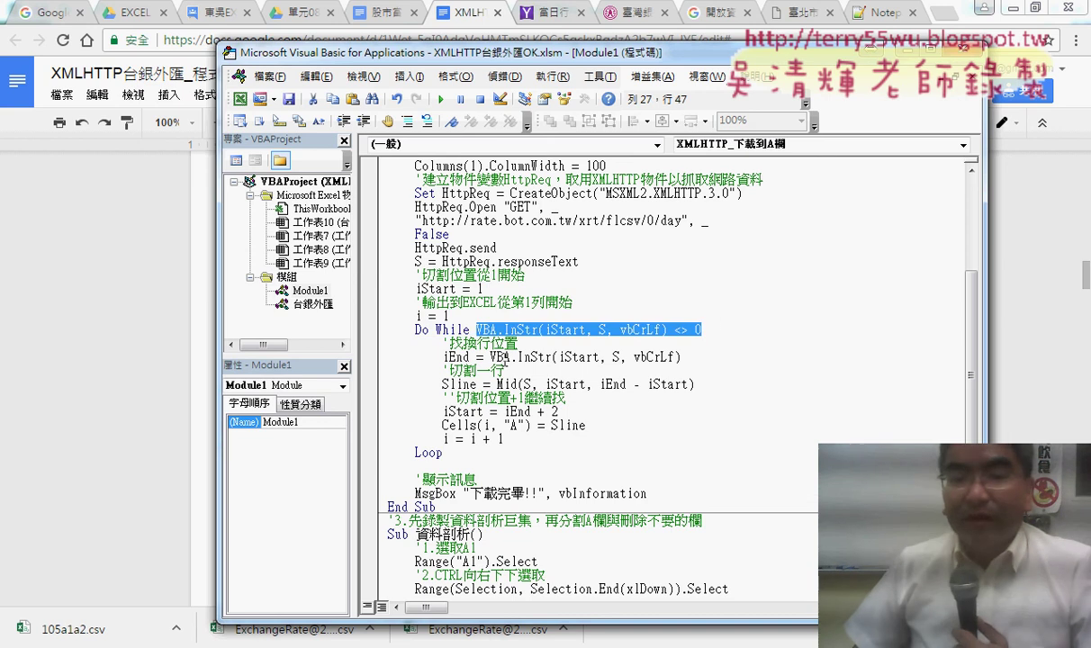
{"action": "left_click_drag", "start_coordinate": [490, 356], "coordinate": [686, 356]}
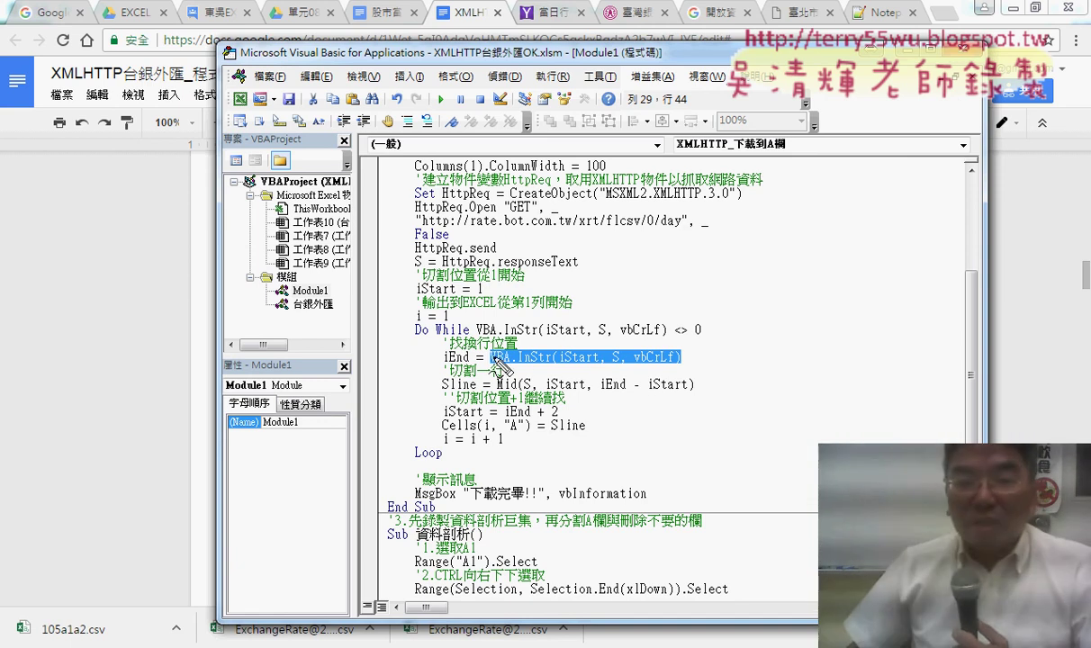
{"action": "mouse_move", "coordinate": [553, 354]}
{"action": "left_mouse_down"}
{"action": "mouse_move", "coordinate": [474, 340]}
{"action": "mouse_move", "coordinate": [446, 356]}
{"action": "mouse_move", "coordinate": [470, 366]}
{"action": "left_mouse_up"}
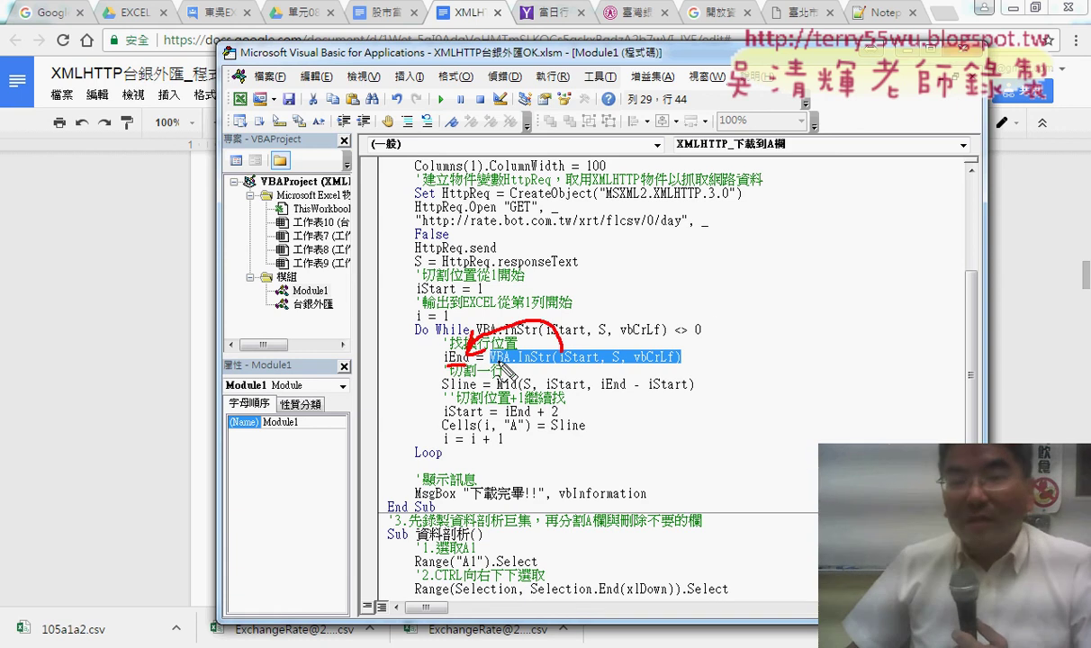
{"action": "key", "text": "Escape"}
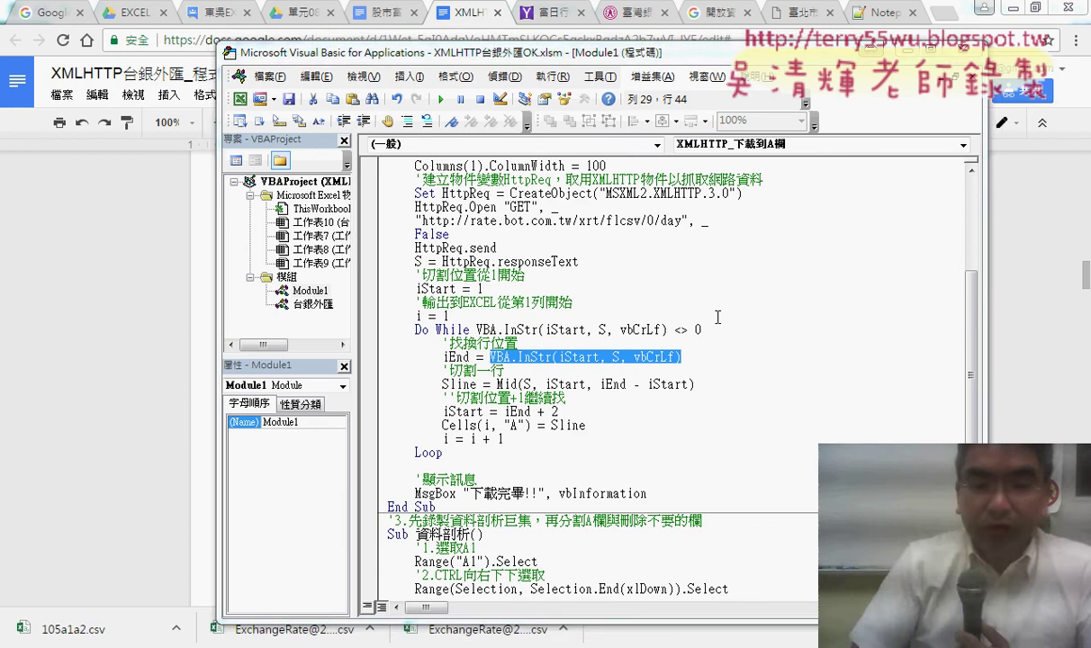
In the CSV, scroll right to mark a row's line ending, then return to the VBA editor
{"action": "left_click", "coordinate": [491, 630]}
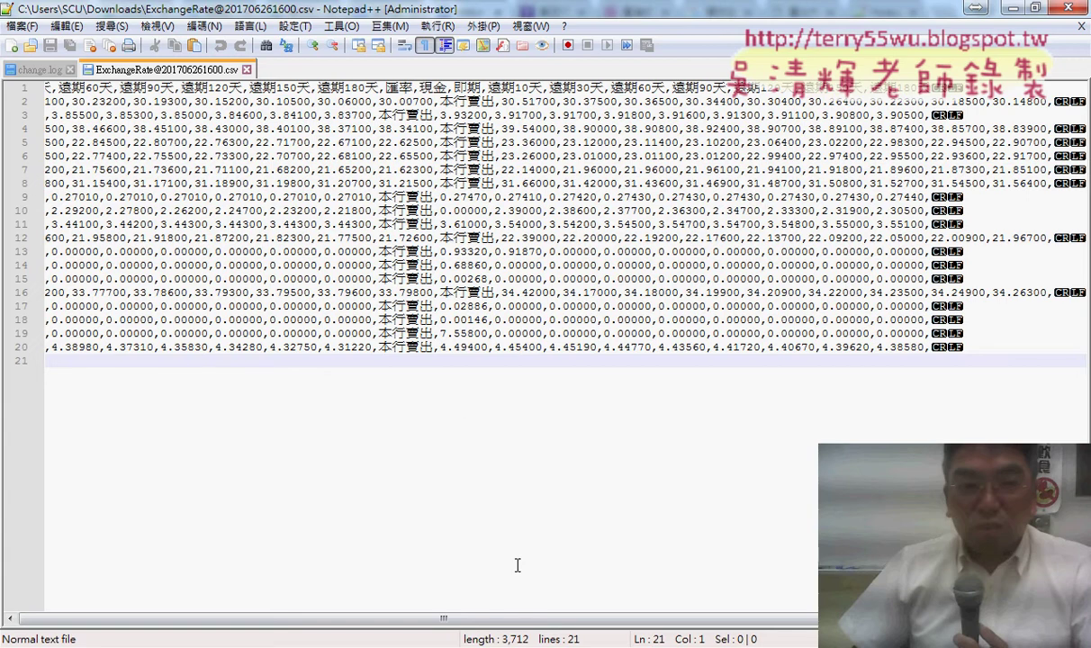
{"action": "mouse_move", "coordinate": [538, 619]}
{"action": "left_mouse_down"}
{"action": "mouse_move", "coordinate": [511, 619]}
{"action": "mouse_move", "coordinate": [785, 625]}
{"action": "left_mouse_up"}
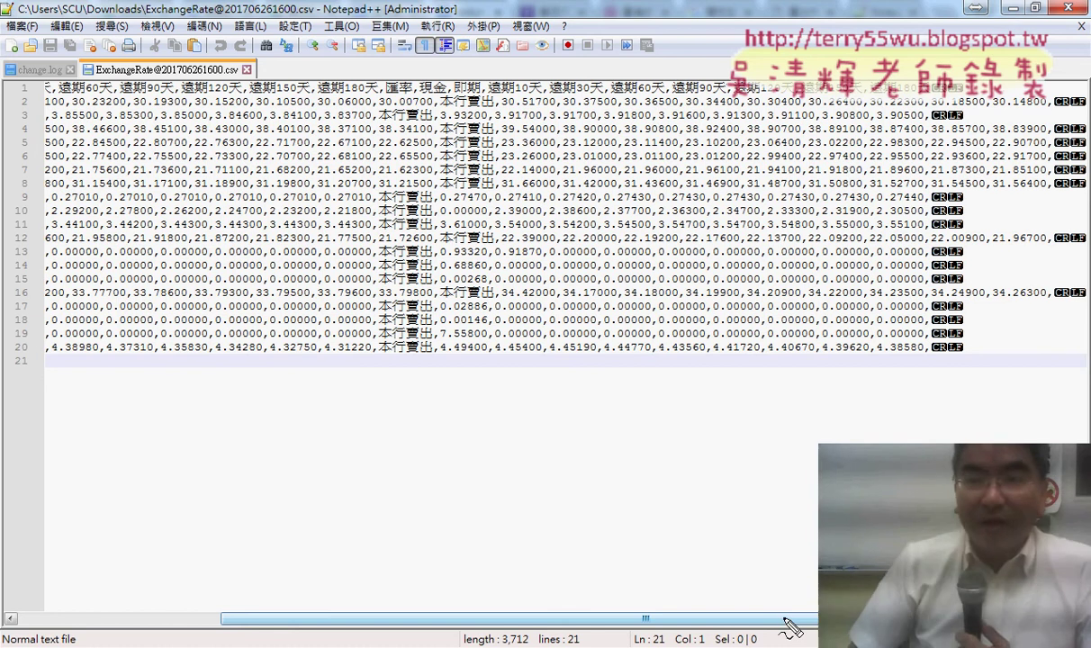
{"action": "left_click_drag", "start_coordinate": [18, 74], "coordinate": [18, 95]}
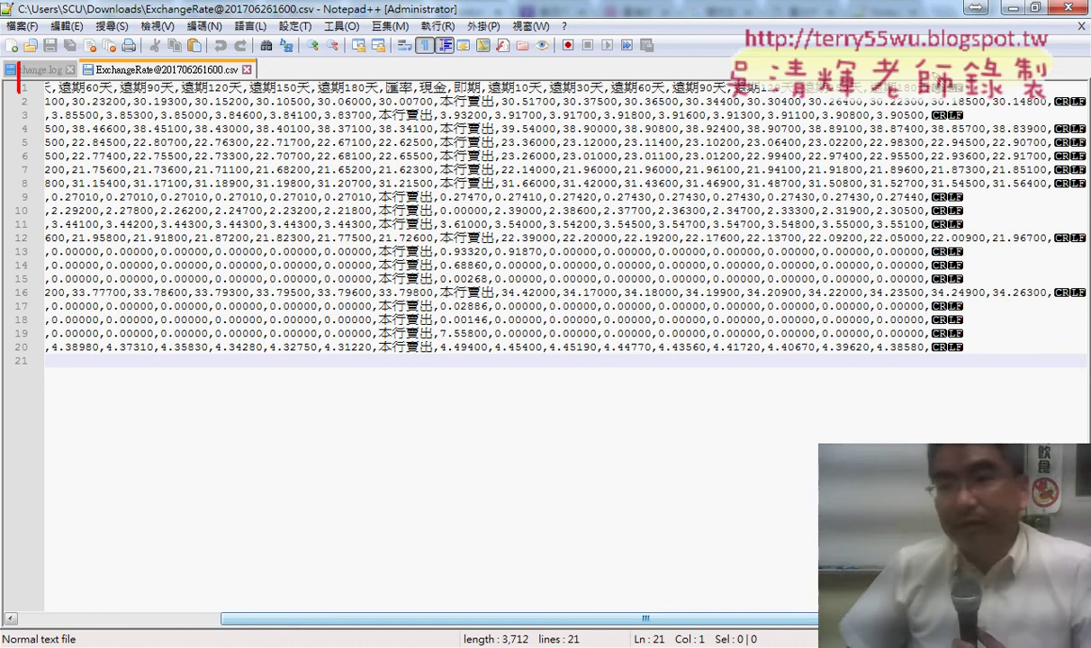
{"action": "left_click_drag", "start_coordinate": [931, 104], "coordinate": [935, 109]}
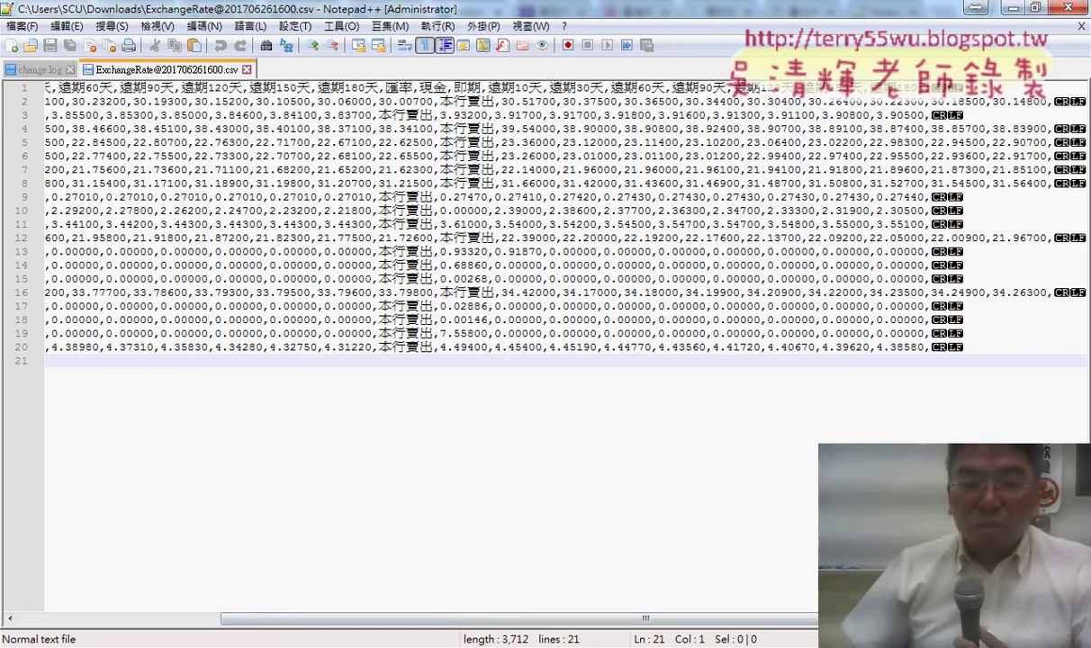
{"action": "left_click", "coordinate": [351, 585]}
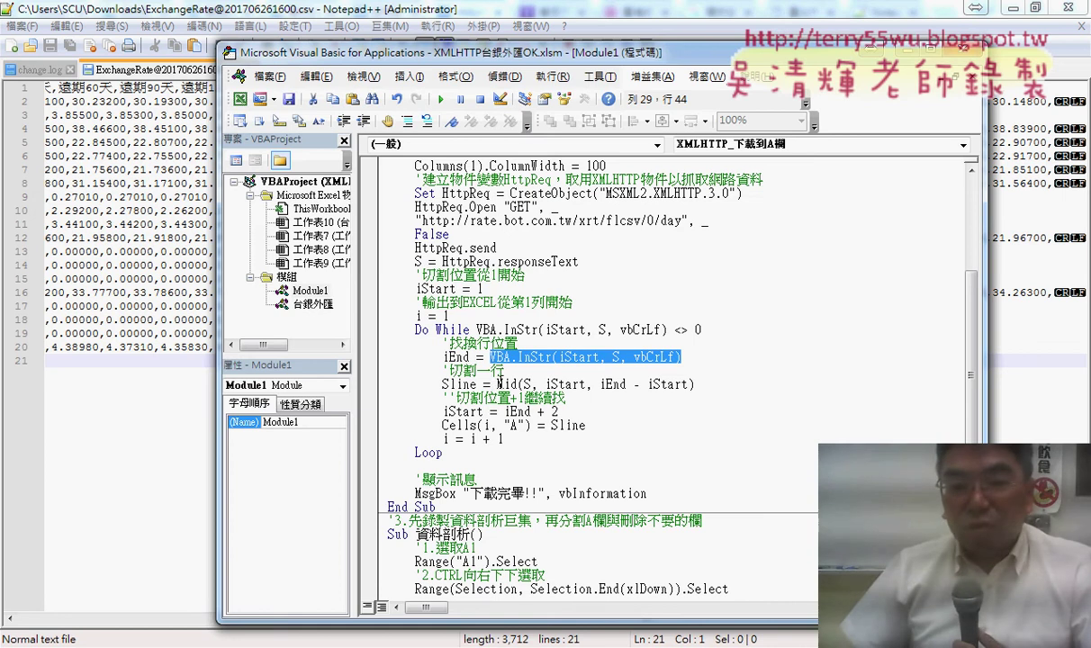
{"action": "left_click_drag", "start_coordinate": [496, 383], "coordinate": [518, 384]}
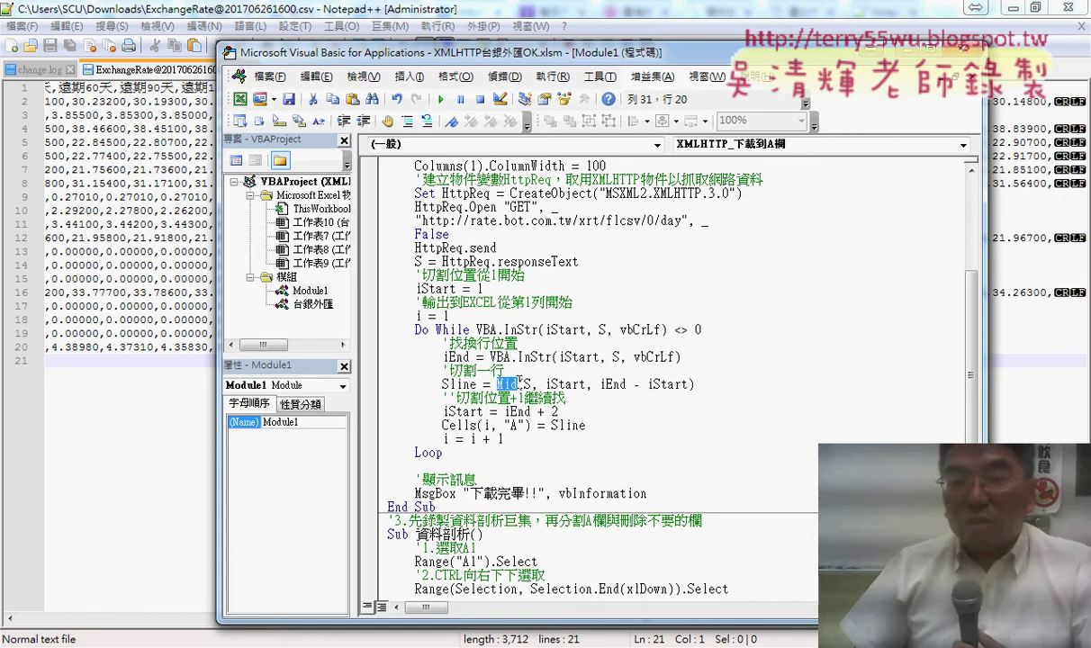
{"action": "left_click", "coordinate": [526, 385]}
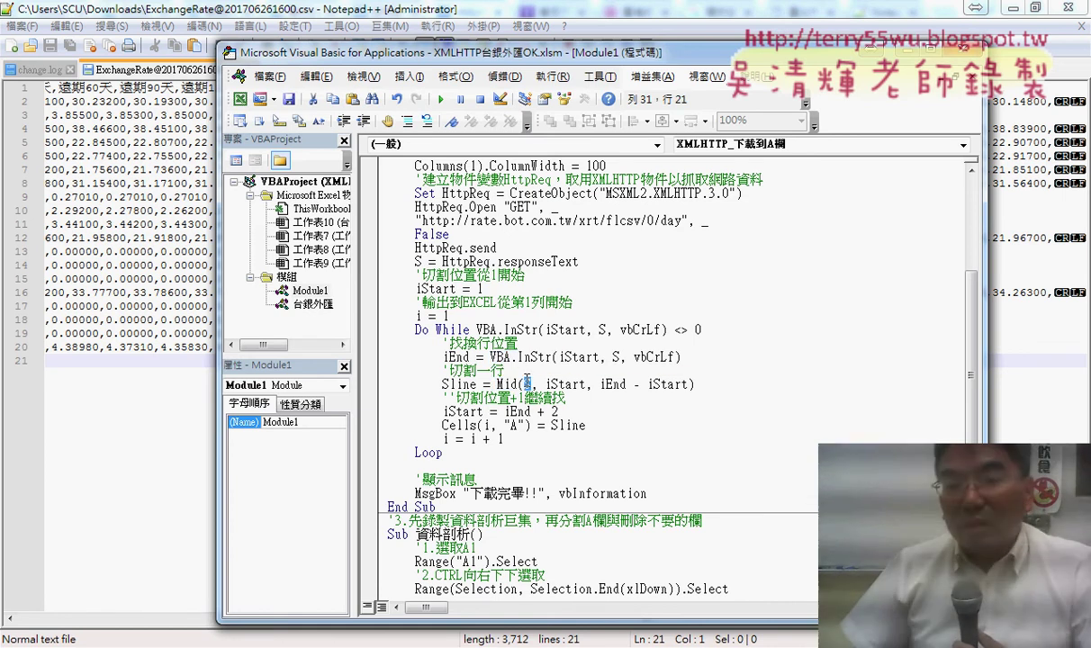
{"action": "left_click_drag", "start_coordinate": [545, 384], "coordinate": [587, 384]}
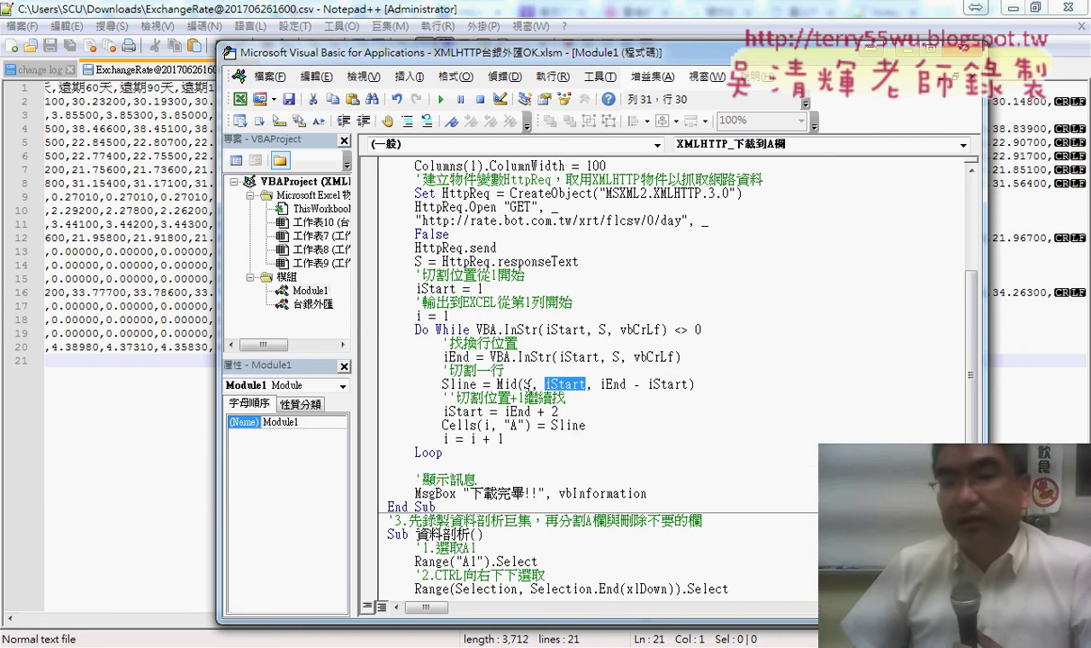
{"action": "double_click", "coordinate": [526, 384]}
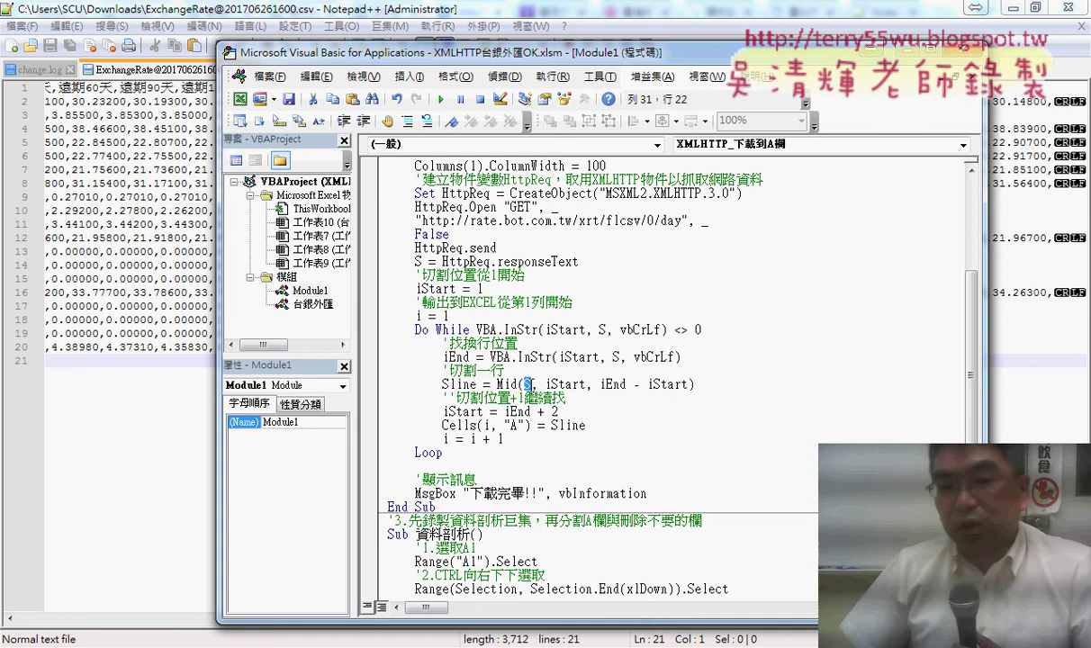
{"action": "left_click_drag", "start_coordinate": [545, 384], "coordinate": [585, 385]}
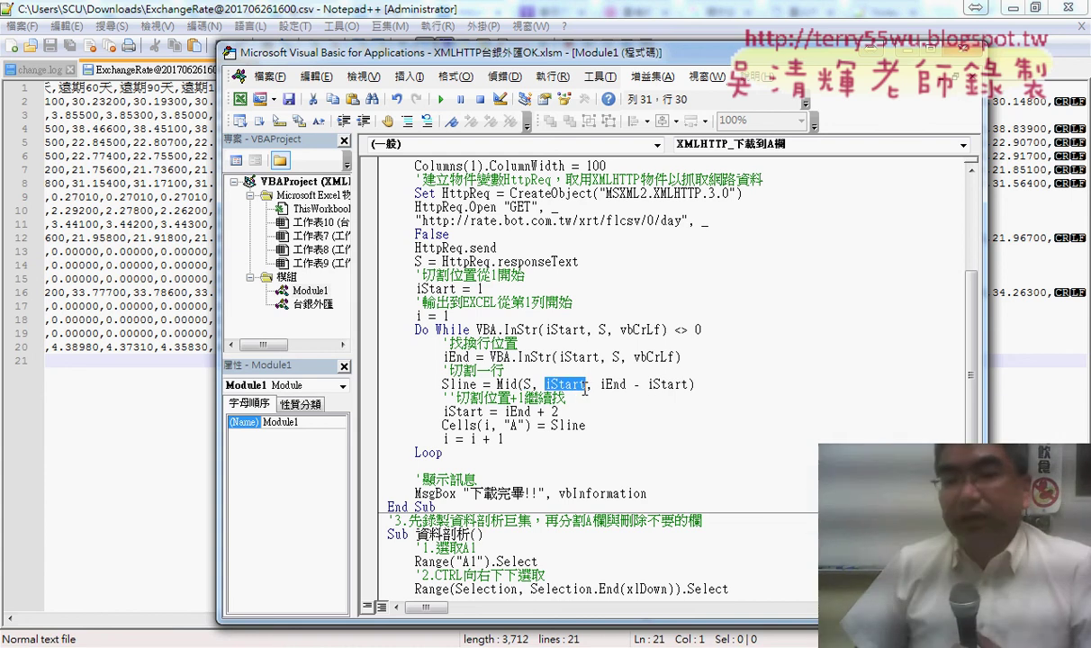
{"action": "left_click_drag", "start_coordinate": [600, 384], "coordinate": [628, 385]}
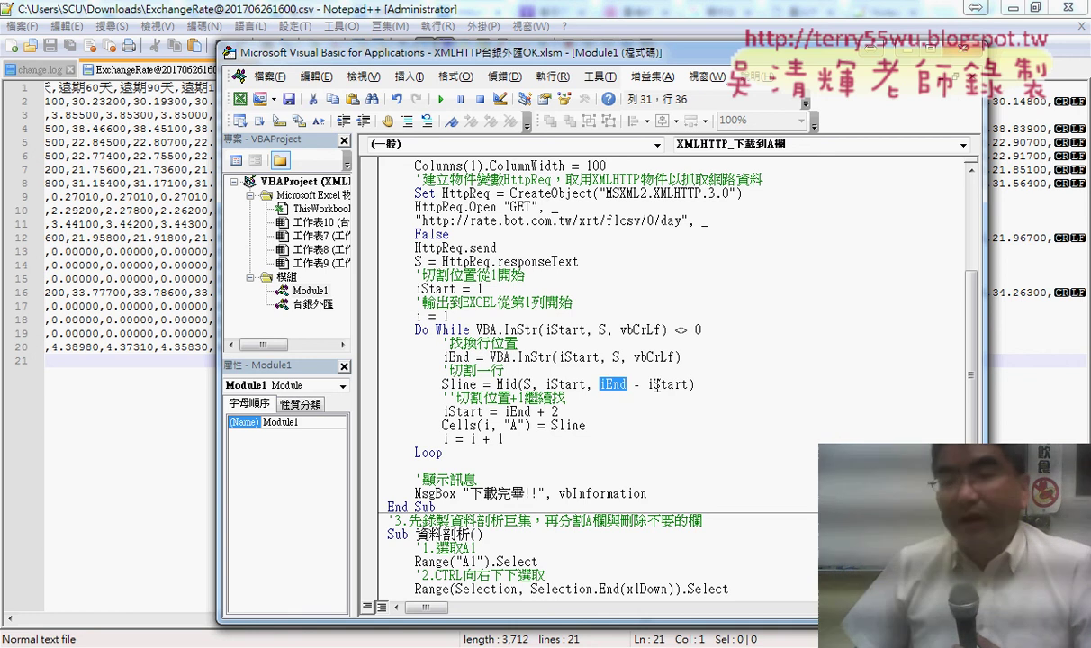
{"action": "left_click_drag", "start_coordinate": [647, 384], "coordinate": [687, 384]}
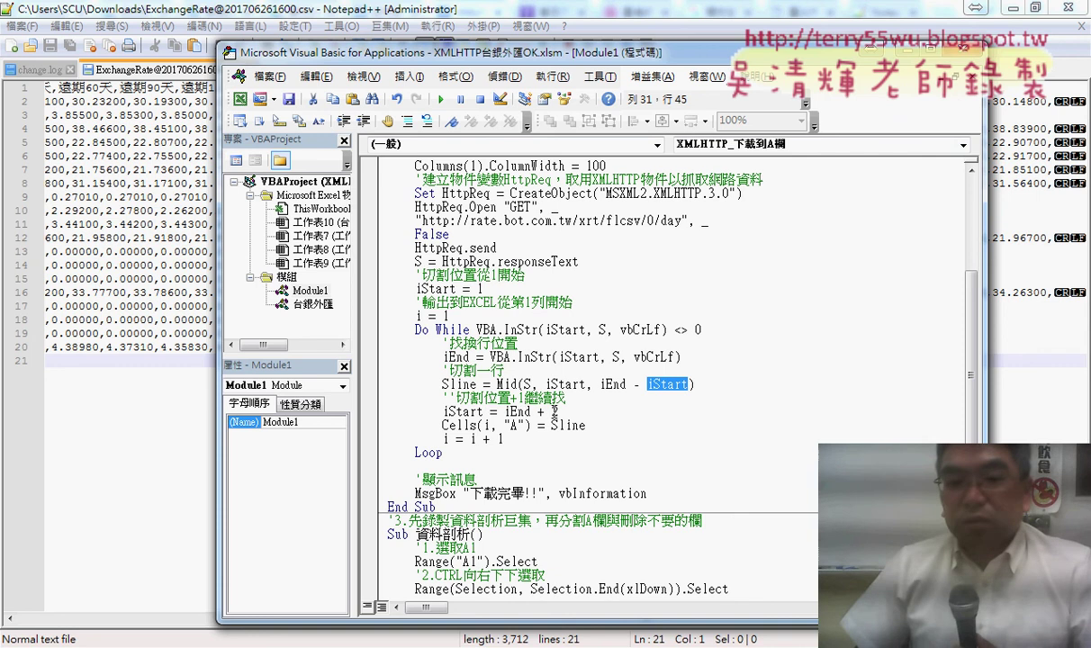
{"action": "left_click_drag", "start_coordinate": [558, 411], "coordinate": [504, 412]}
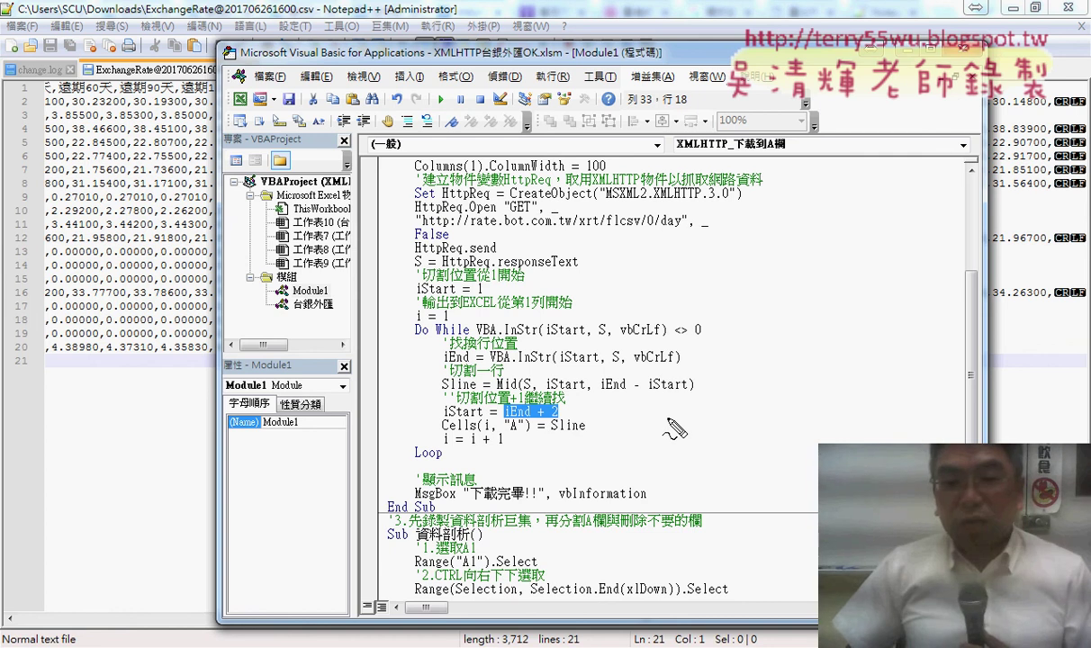
{"action": "left_click_drag", "start_coordinate": [560, 419], "coordinate": [441, 418]}
{"action": "left_click_drag", "start_coordinate": [483, 280], "coordinate": [489, 301]}
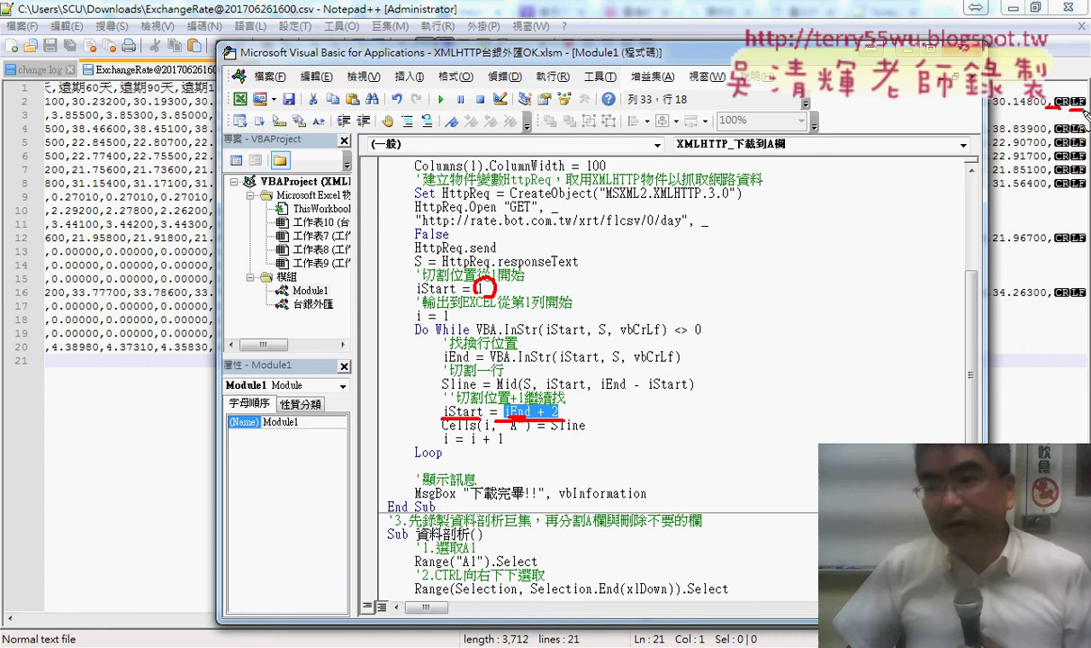
{"action": "left_click_drag", "start_coordinate": [1047, 104], "coordinate": [1083, 104]}
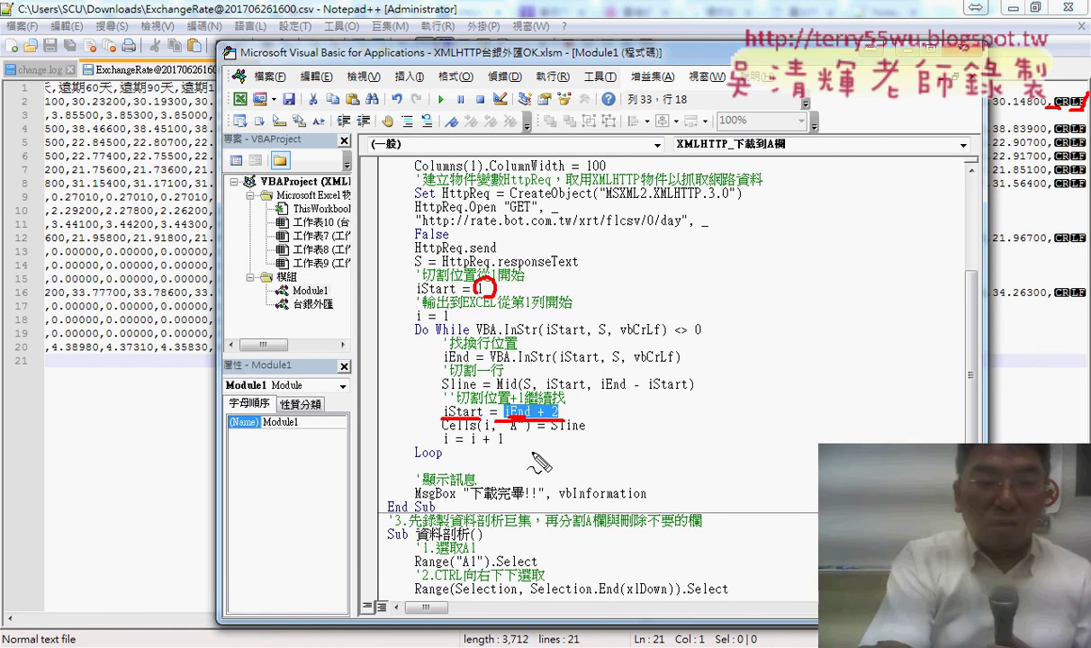
{"action": "key", "text": "Escape"}
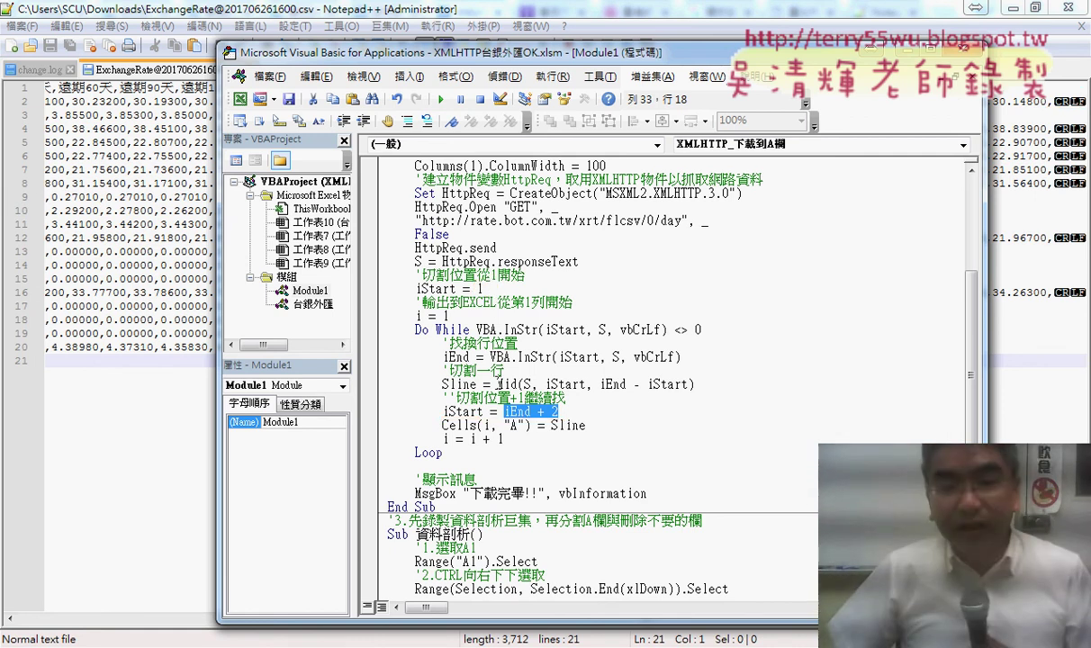
{"action": "left_click_drag", "start_coordinate": [497, 384], "coordinate": [695, 385]}
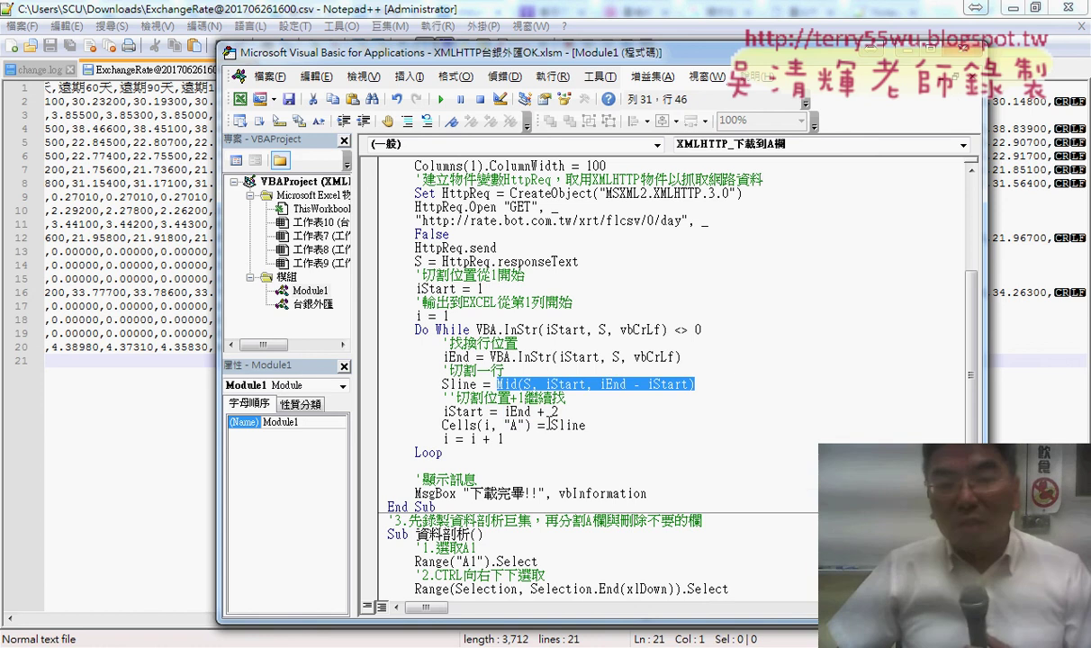
{"action": "double_click", "coordinate": [567, 424]}
{"action": "left_click_drag", "start_coordinate": [525, 425], "coordinate": [442, 425]}
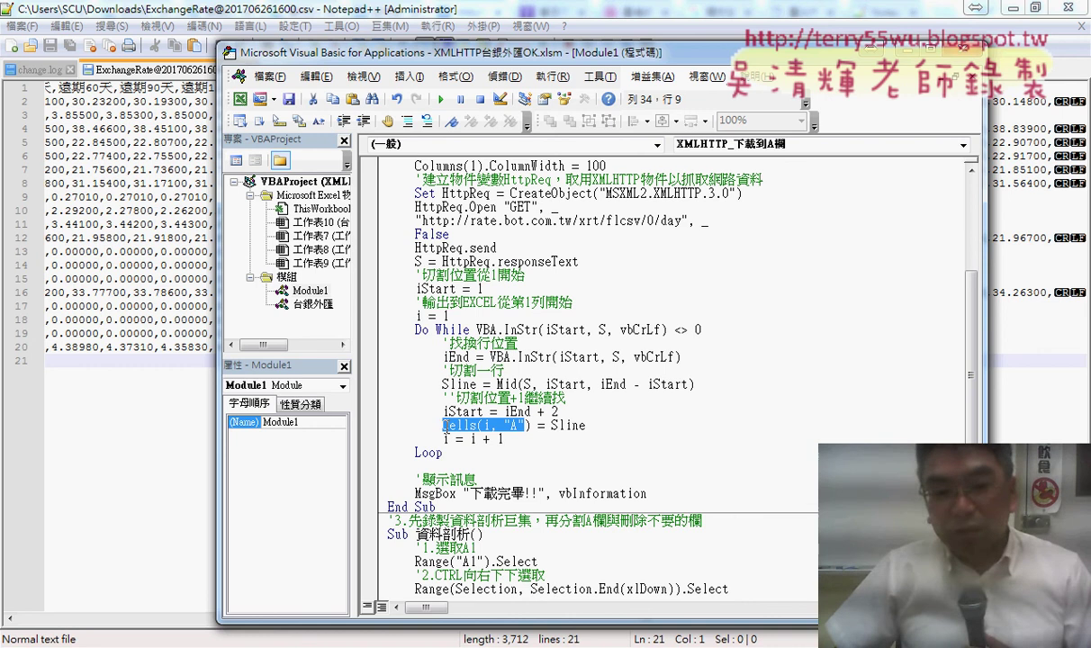
{"action": "left_click_drag", "start_coordinate": [504, 439], "coordinate": [442, 439]}
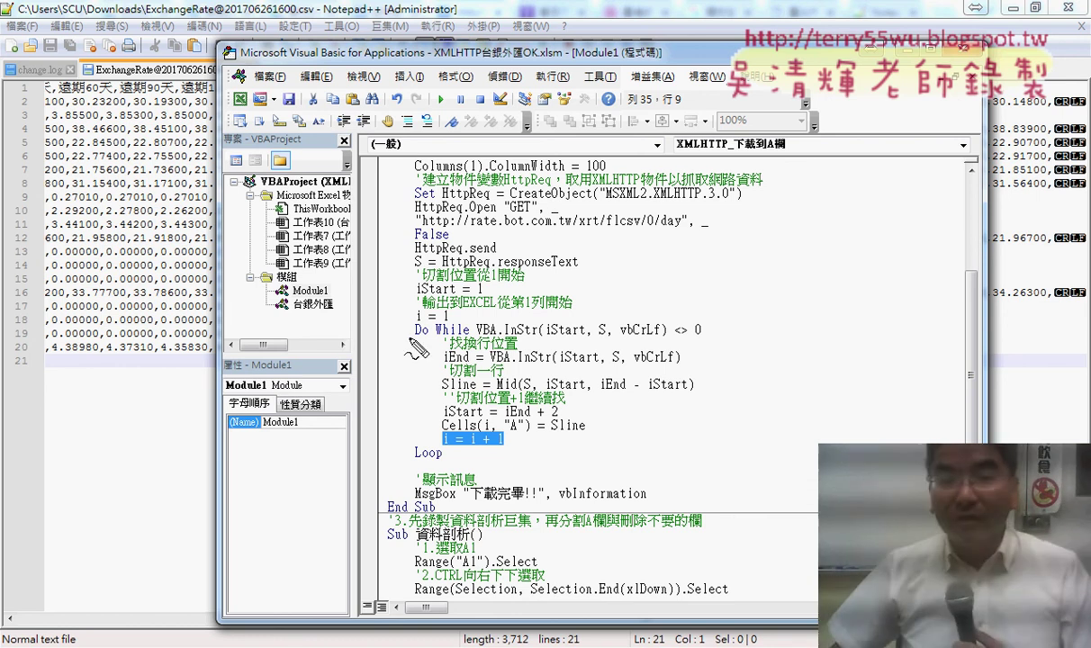
{"action": "left_click_drag", "start_coordinate": [411, 336], "coordinate": [467, 337]}
{"action": "left_click_drag", "start_coordinate": [415, 463], "coordinate": [441, 461]}
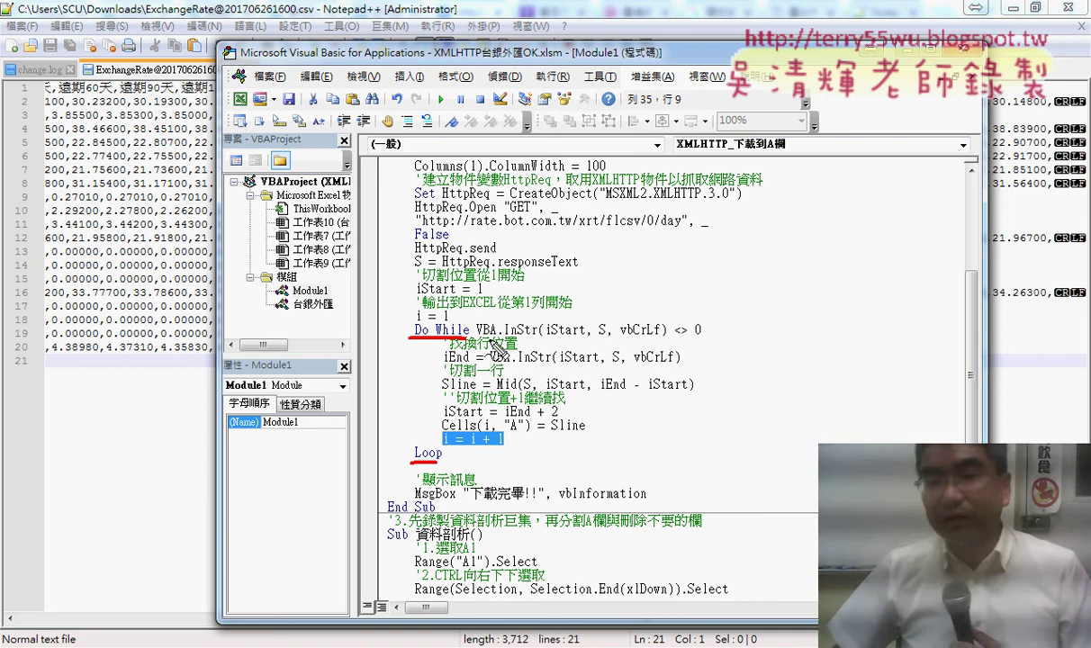
{"action": "mouse_move", "coordinate": [467, 338]}
{"action": "left_mouse_down"}
{"action": "mouse_move", "coordinate": [707, 346]}
{"action": "mouse_move", "coordinate": [594, 338]}
{"action": "left_mouse_up"}
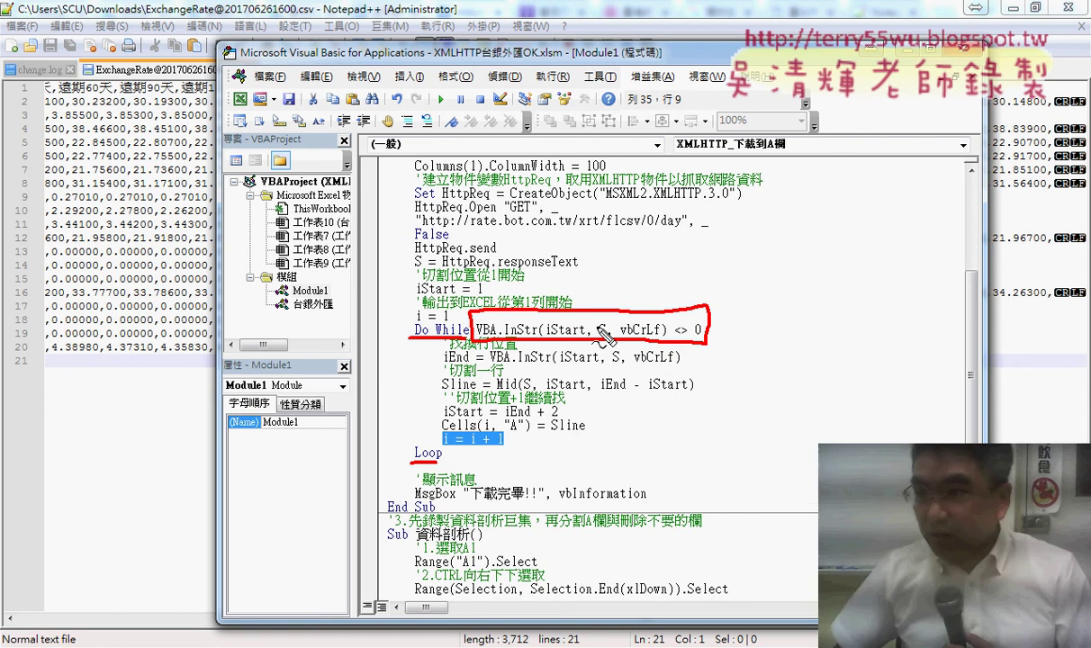
{"action": "mouse_move", "coordinate": [430, 445]}
{"action": "left_mouse_down"}
{"action": "mouse_move", "coordinate": [509, 446]}
{"action": "mouse_move", "coordinate": [457, 449]}
{"action": "left_mouse_up"}
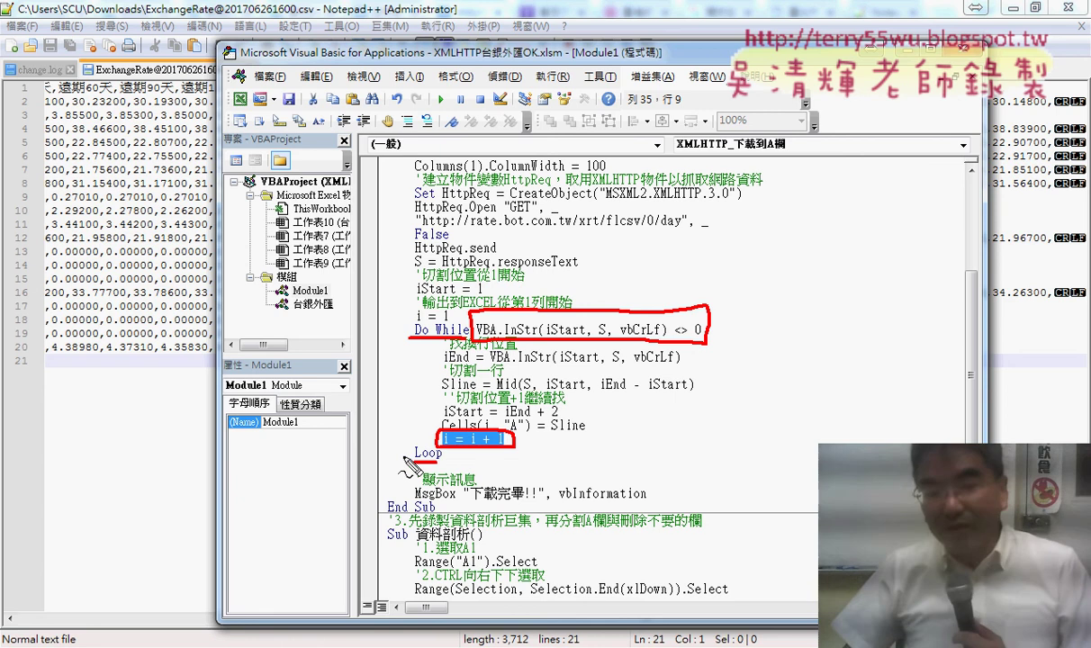
{"action": "left_click_drag", "start_coordinate": [402, 456], "coordinate": [423, 498]}
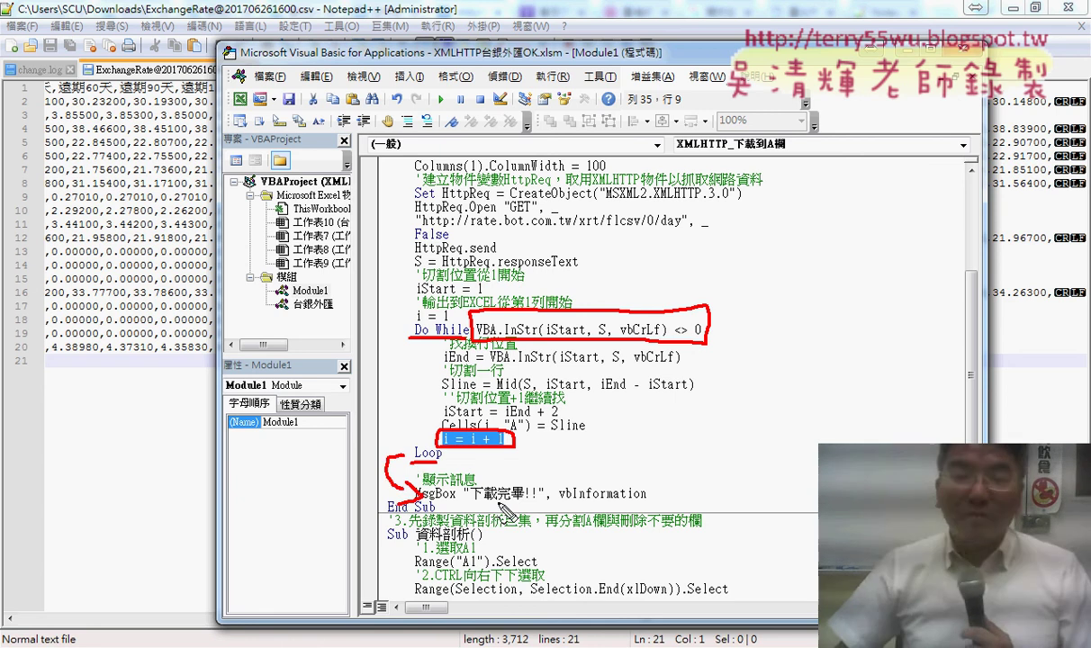
{"action": "key", "text": "Escape"}
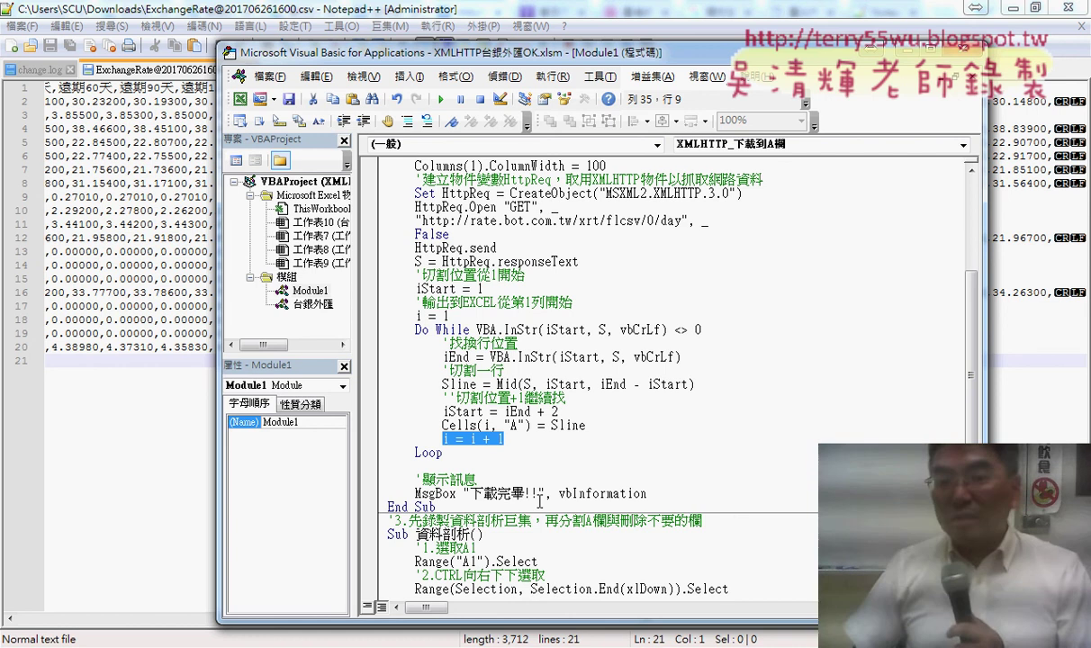
{"action": "double_click", "coordinate": [498, 384]}
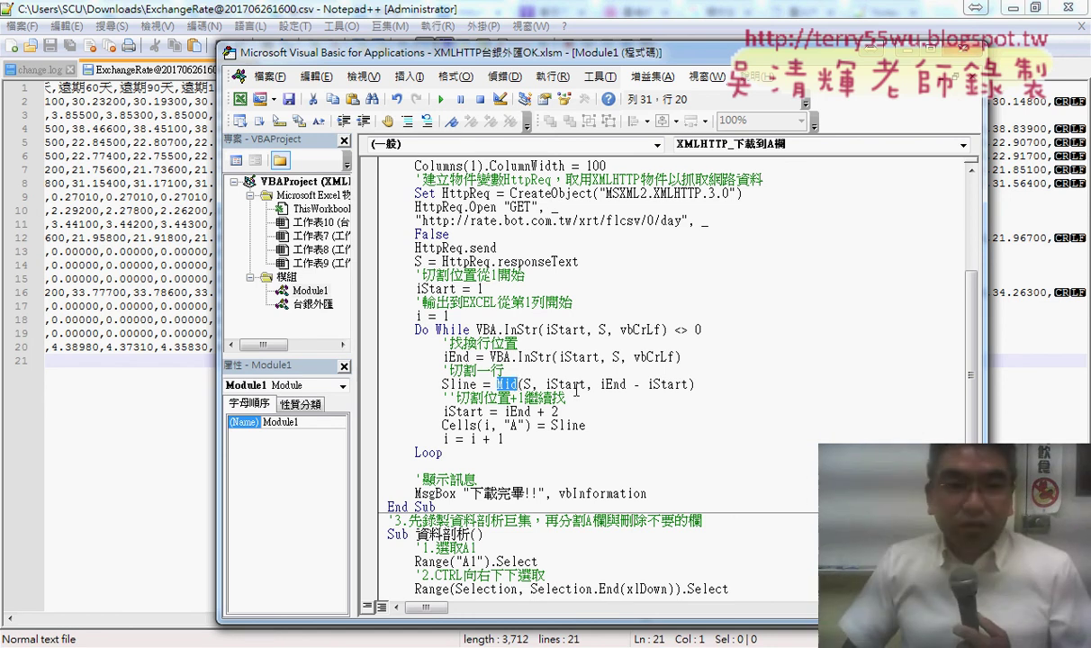
Add new sheet 工作表10 and begin stepping through XMLHTTP_下載到A欄 with F8
{"action": "left_click", "coordinate": [261, 641]}
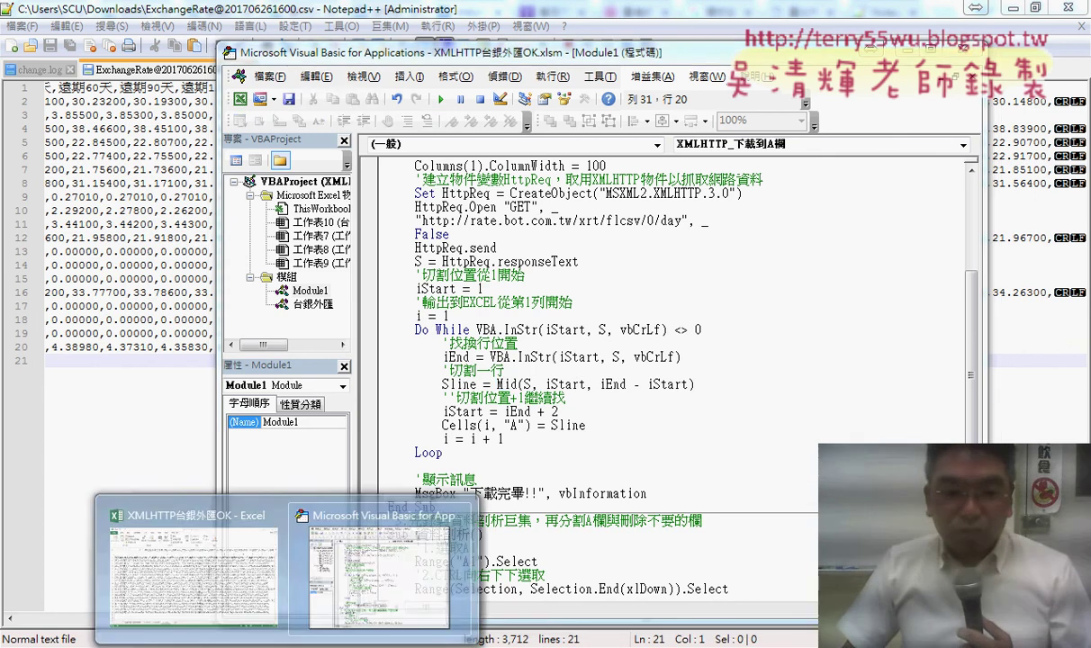
{"action": "left_click", "coordinate": [259, 594]}
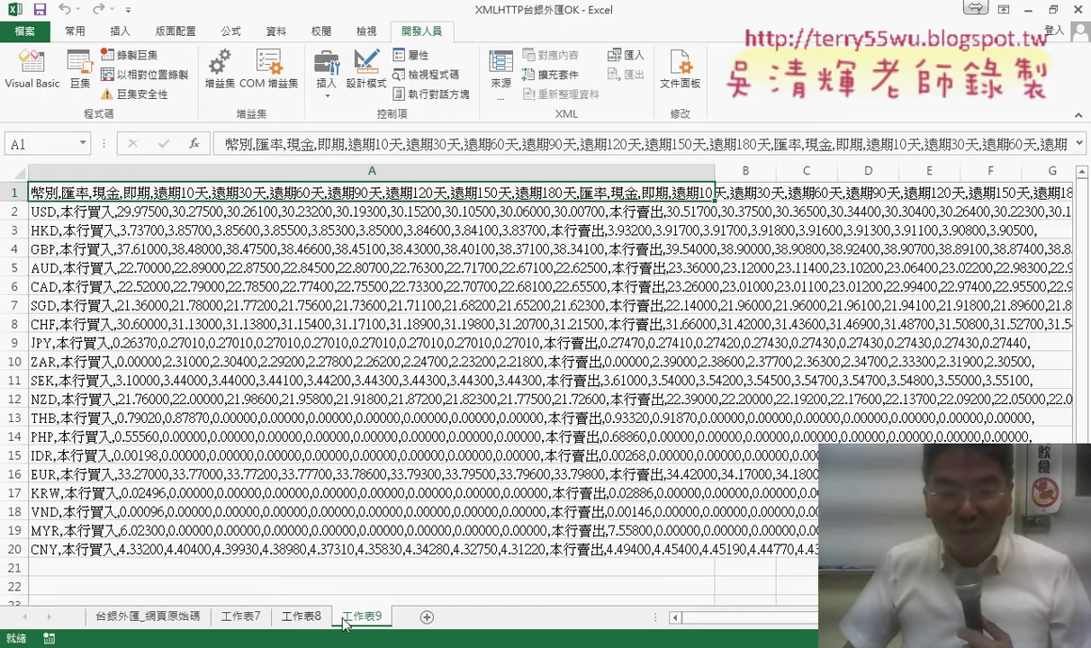
{"action": "left_click", "coordinate": [421, 617]}
{"action": "left_click", "coordinate": [261, 641]}
{"action": "left_click", "coordinate": [389, 575]}
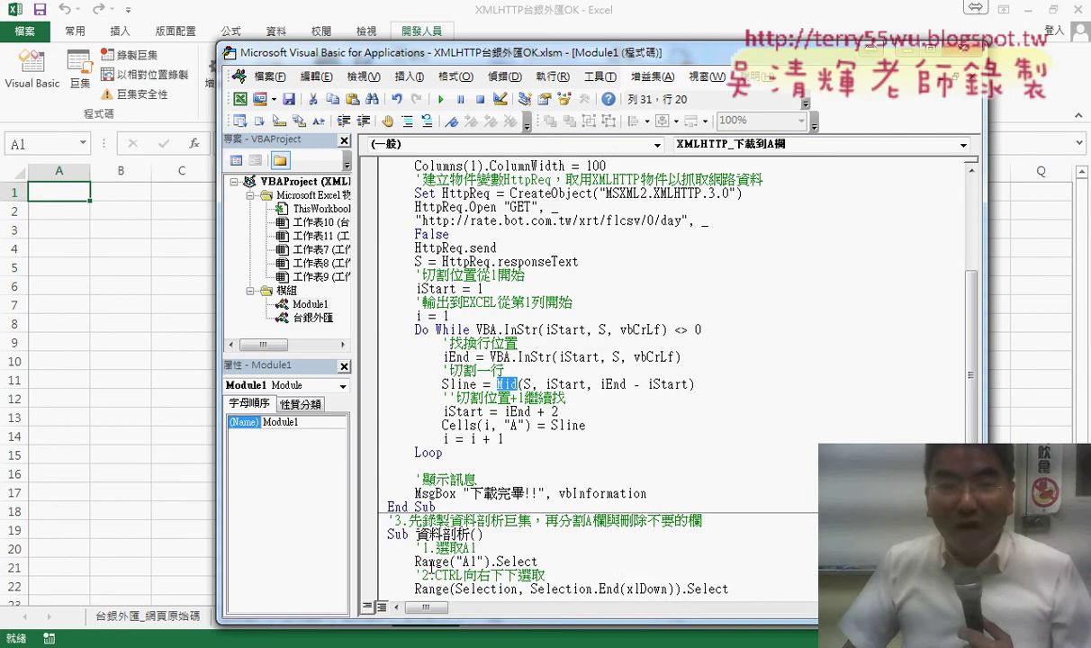
{"action": "scroll", "coordinate": [601, 334], "scroll_direction": "down", "scroll_amount": 1}
{"action": "left_click", "coordinate": [582, 288]}
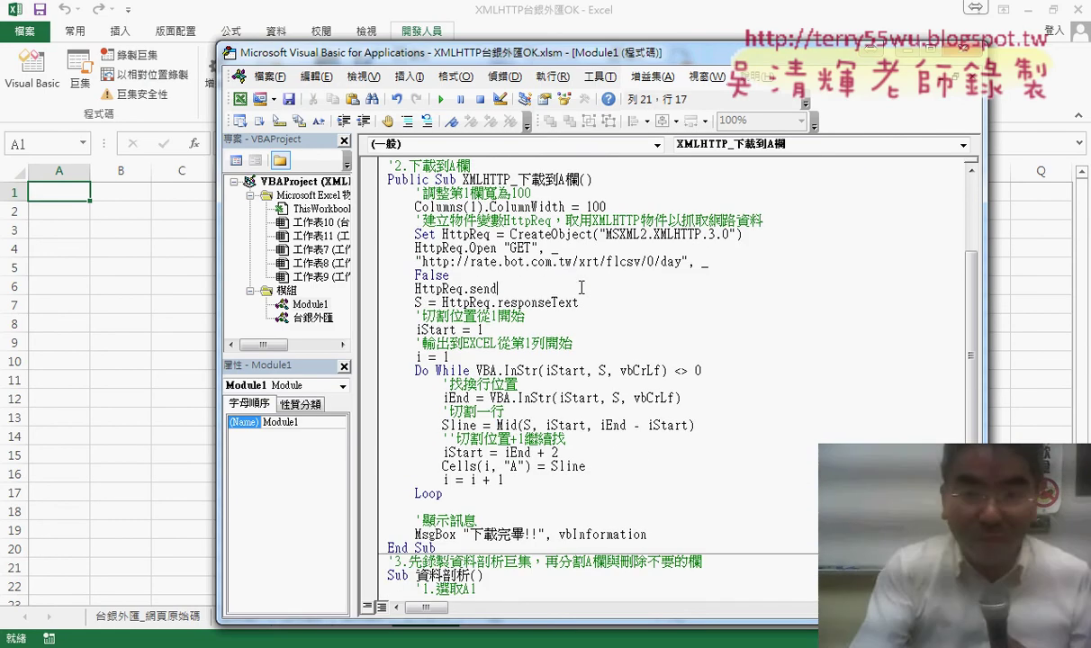
{"action": "key", "text": "F8"}
{"action": "key", "text": "F8"}
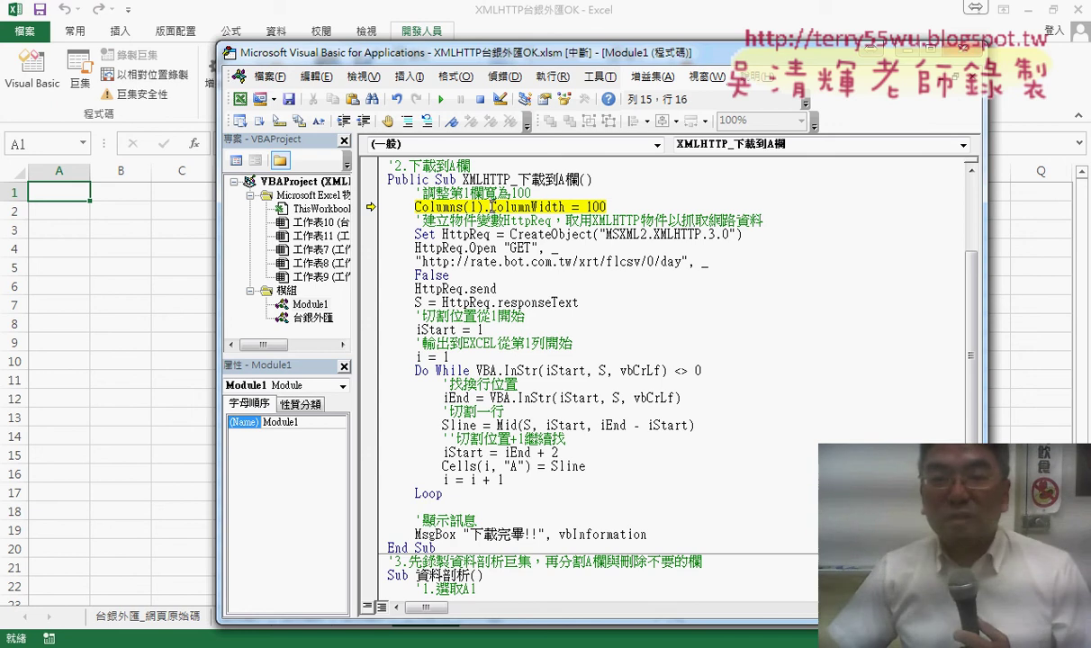
Explain the ColumnWidth line by widening column A manually, then undo it
{"action": "left_click_drag", "start_coordinate": [491, 207], "coordinate": [565, 206]}
{"action": "left_click_drag", "start_coordinate": [583, 63], "coordinate": [613, 260]}
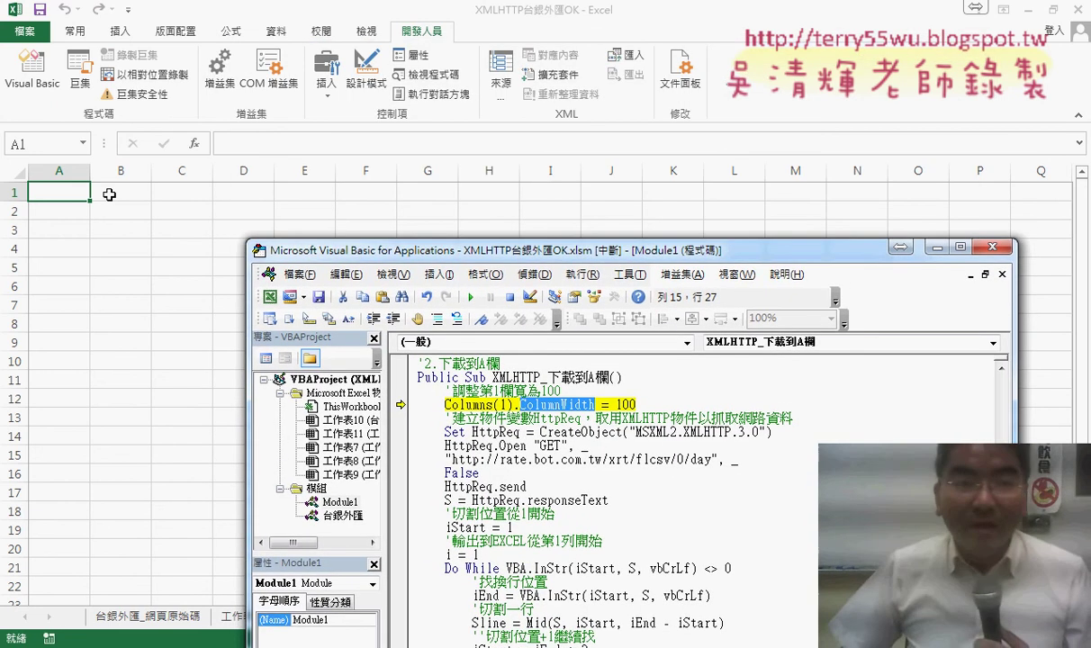
{"action": "mouse_move", "coordinate": [102, 175]}
{"action": "left_mouse_down"}
{"action": "mouse_move", "coordinate": [731, 177]}
{"action": "mouse_move", "coordinate": [701, 177]}
{"action": "mouse_move", "coordinate": [714, 180]}
{"action": "left_mouse_up"}
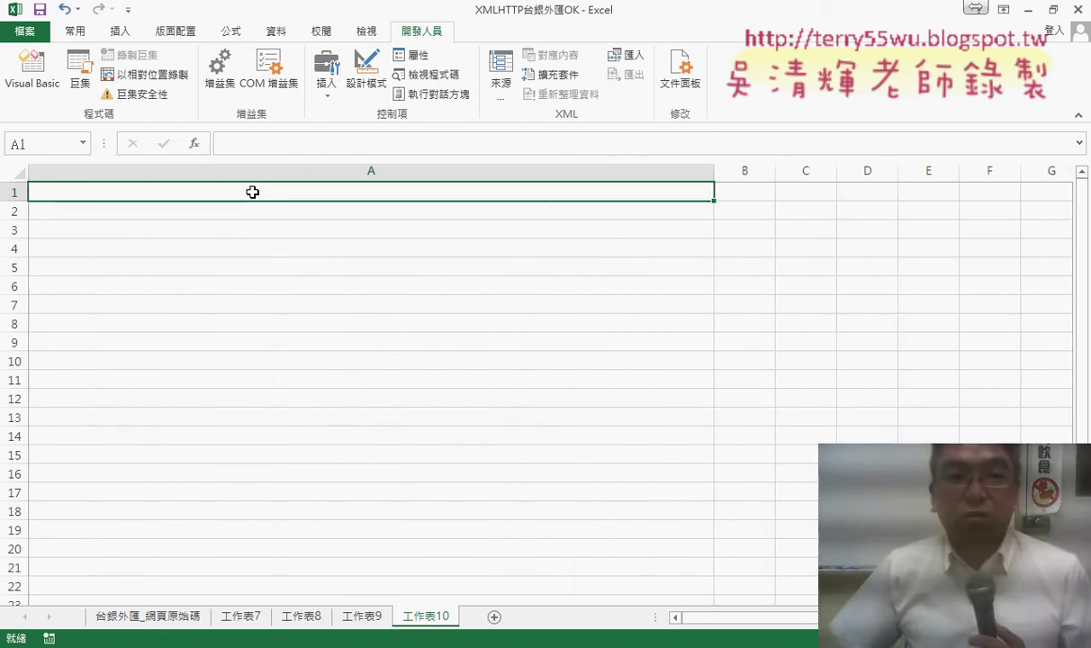
{"action": "key", "text": "ctrl+z"}
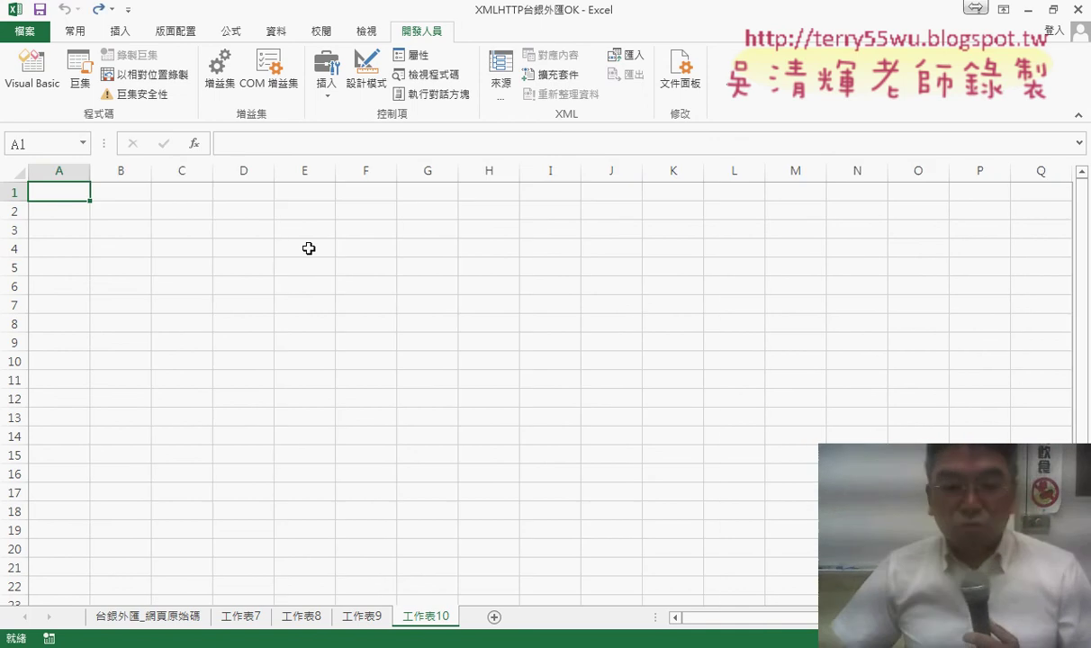
Step through the column A widening, web request, and start-position setup into the loop body
{"action": "left_click", "coordinate": [396, 569]}
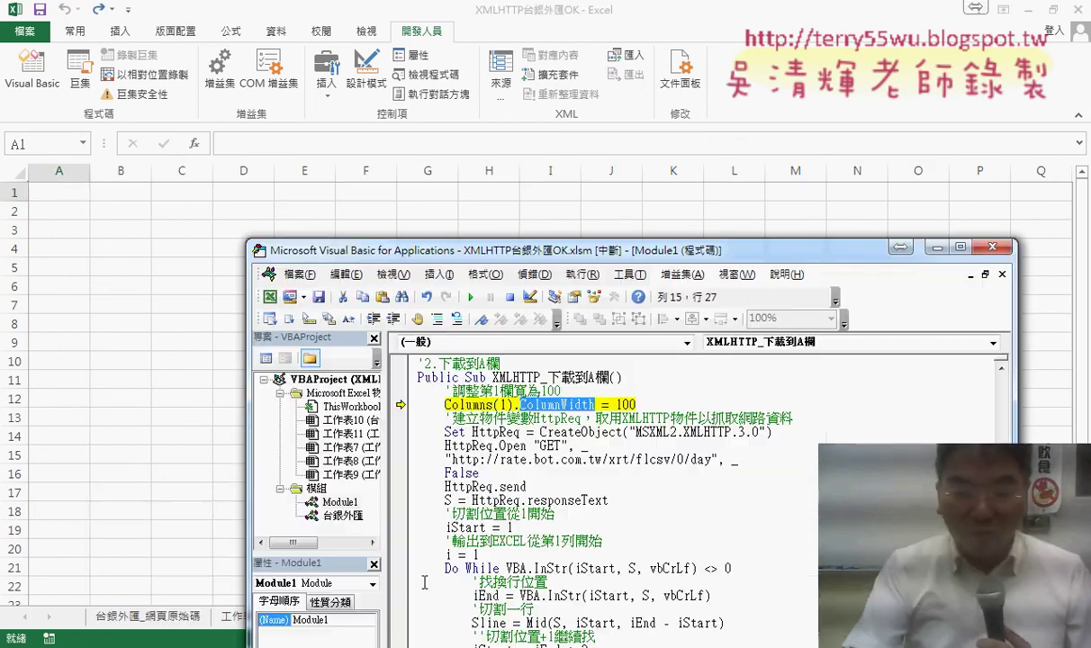
{"action": "key", "text": "F8"}
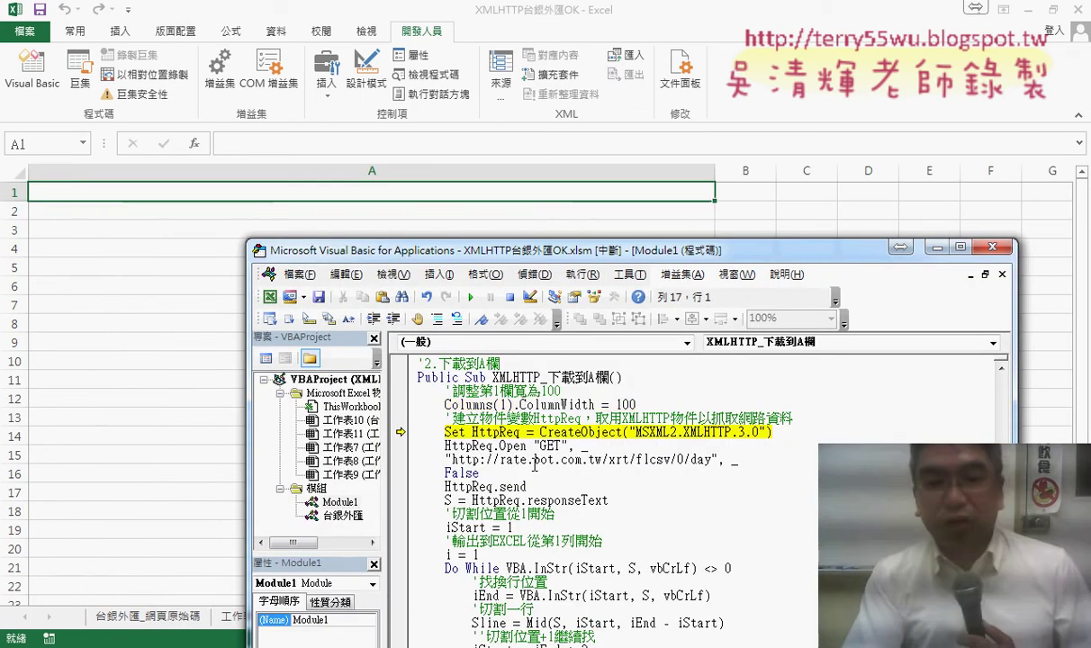
{"action": "key", "text": "F8"}
{"action": "key", "text": "F8"}
{"action": "key", "text": "F8"}
{"action": "key", "text": "F8"}
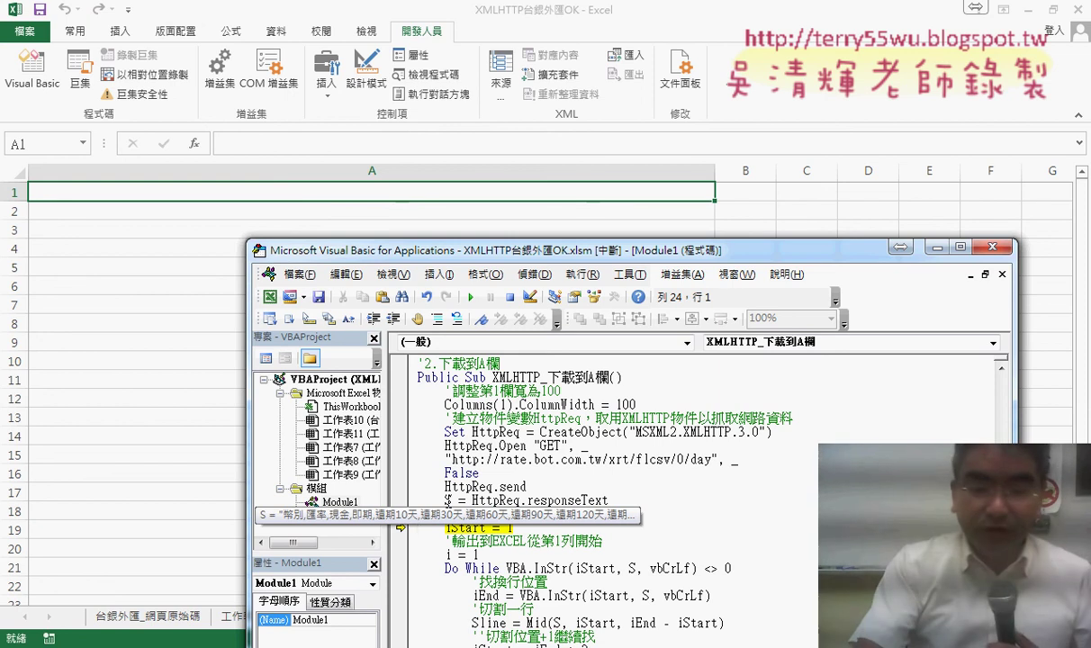
{"action": "key", "text": "F8"}
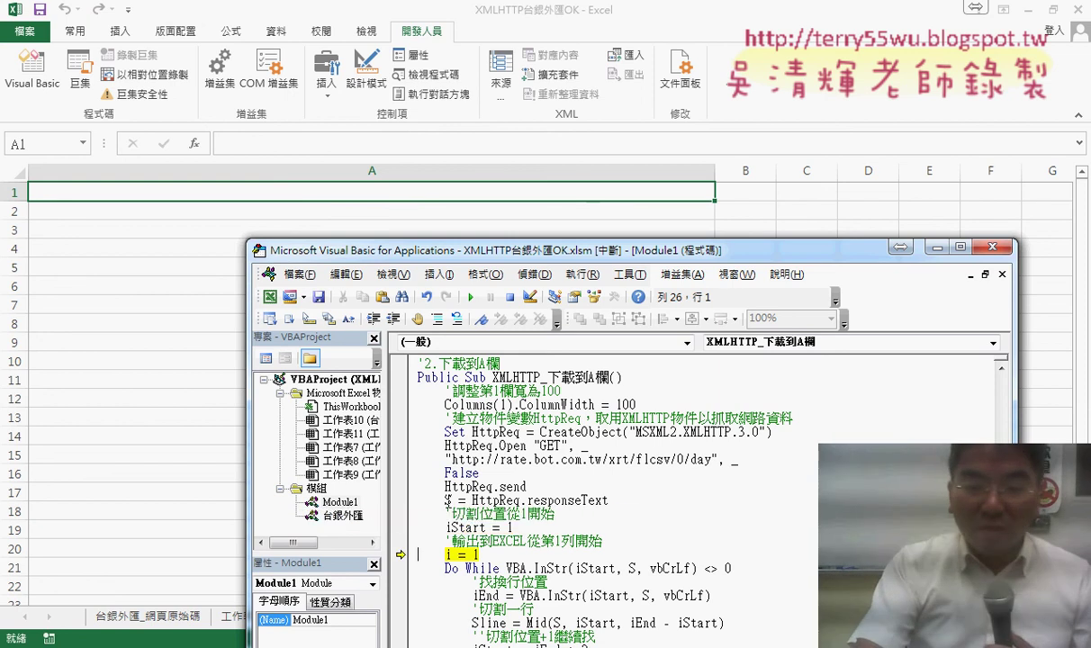
{"action": "key", "text": "F8"}
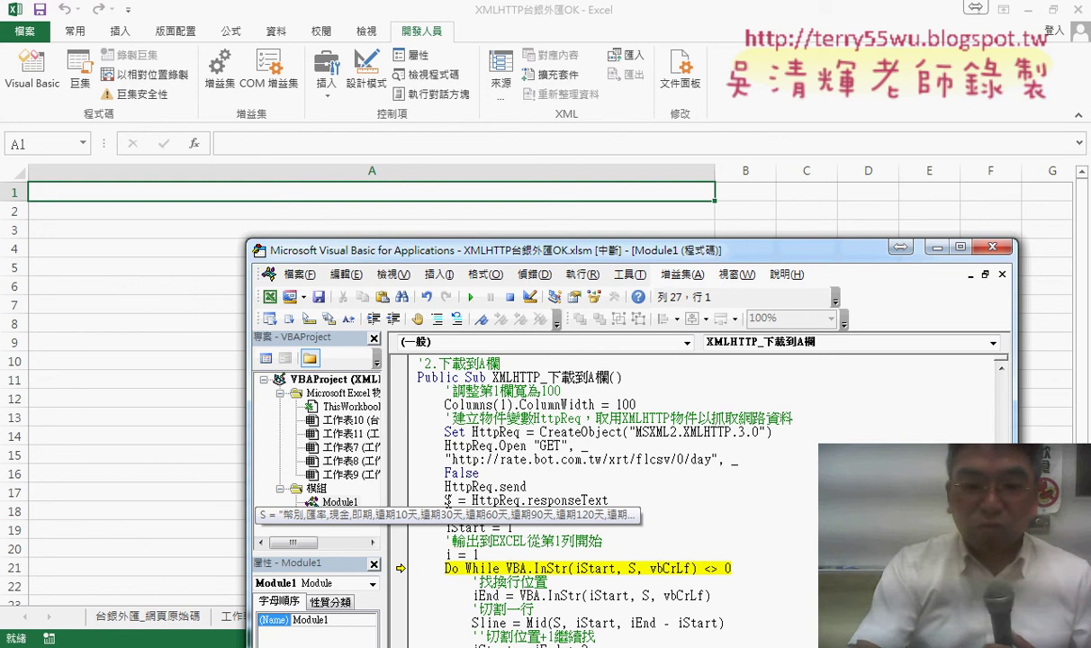
{"action": "key", "text": "F8"}
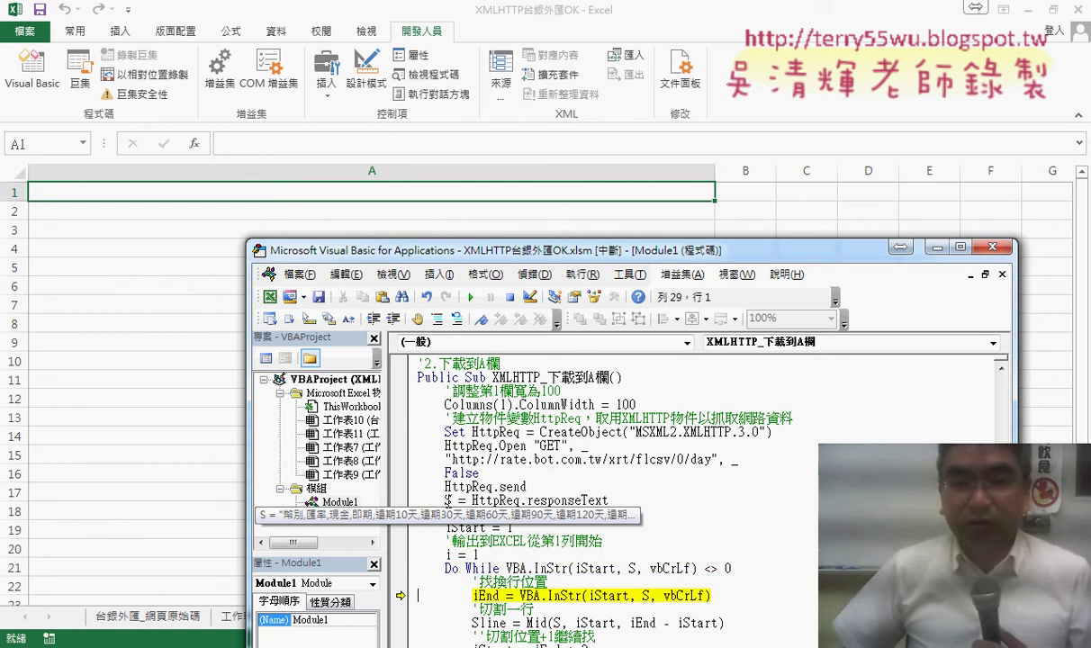
{"action": "left_click_drag", "start_coordinate": [583, 259], "coordinate": [652, 42]}
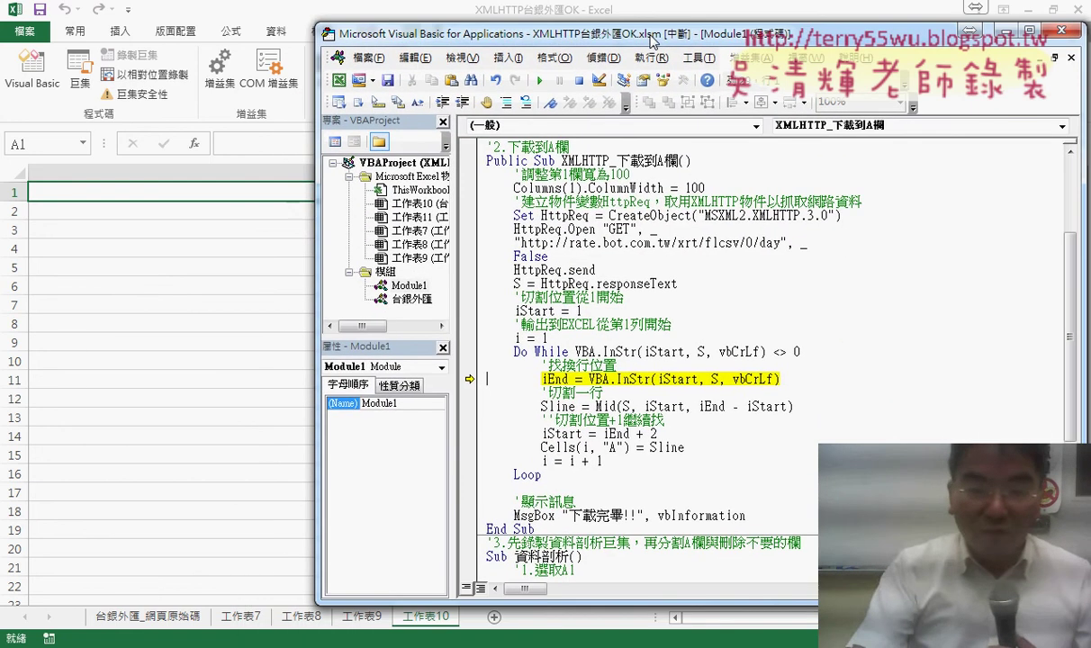
Step through one loop pass writing the header into A1, then continue to finish the macro
{"action": "key", "text": "F8"}
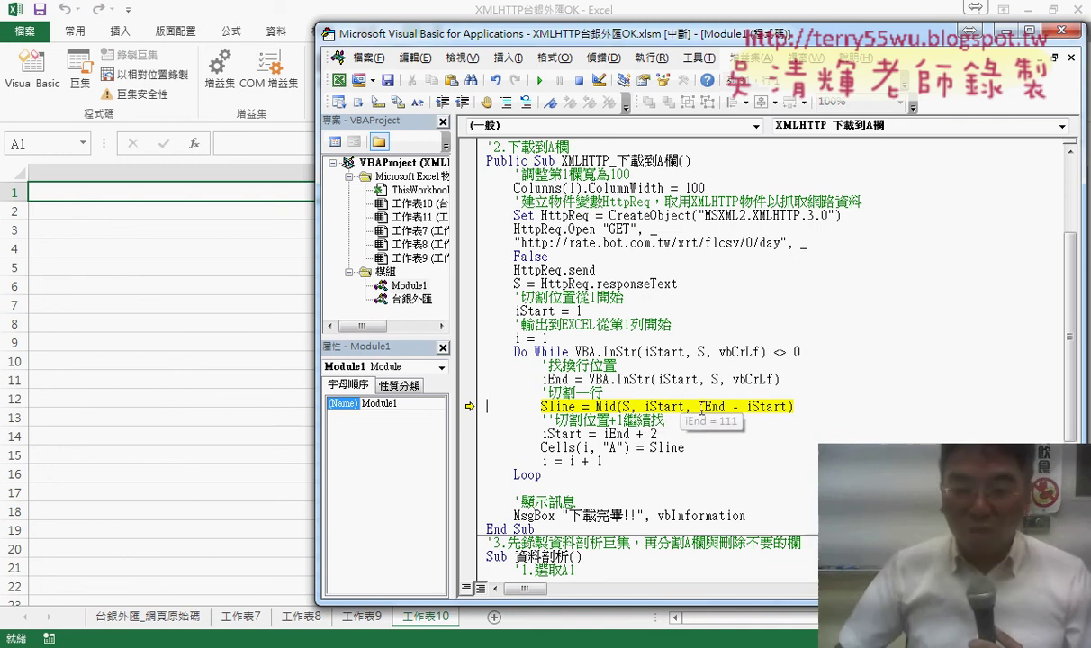
{"action": "key", "text": "F8"}
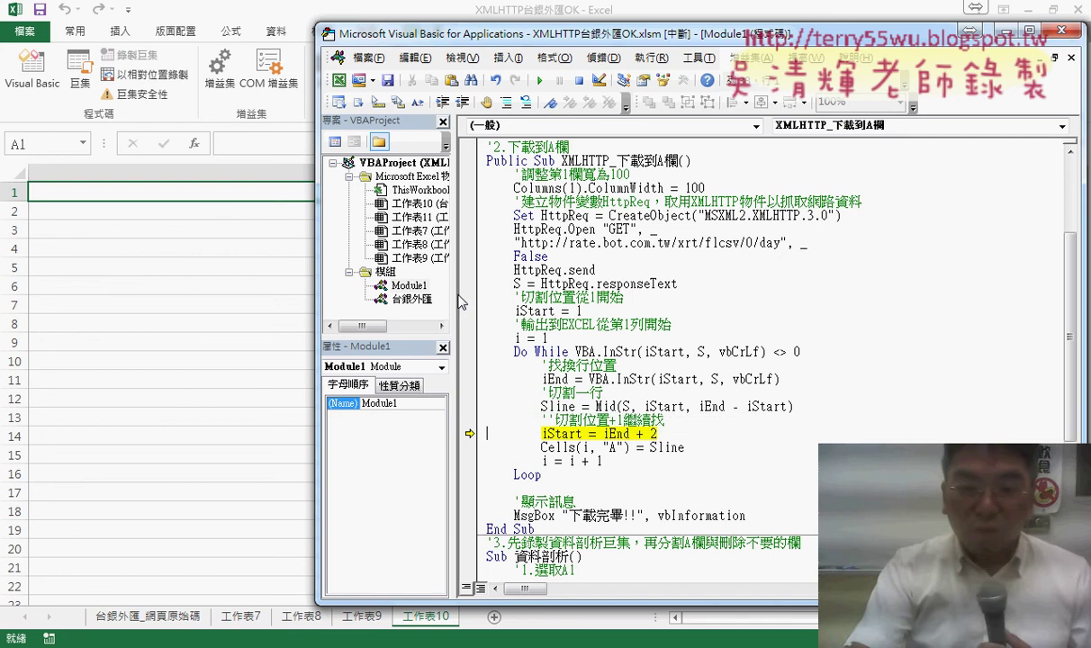
{"action": "key", "text": "F8"}
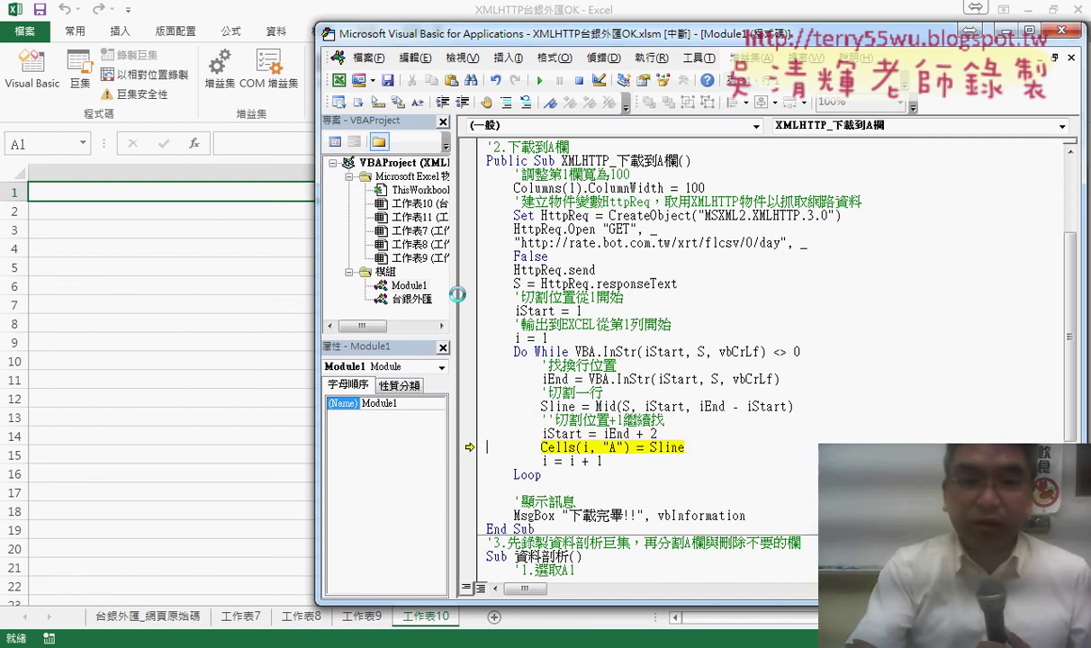
{"action": "key", "text": "F8"}
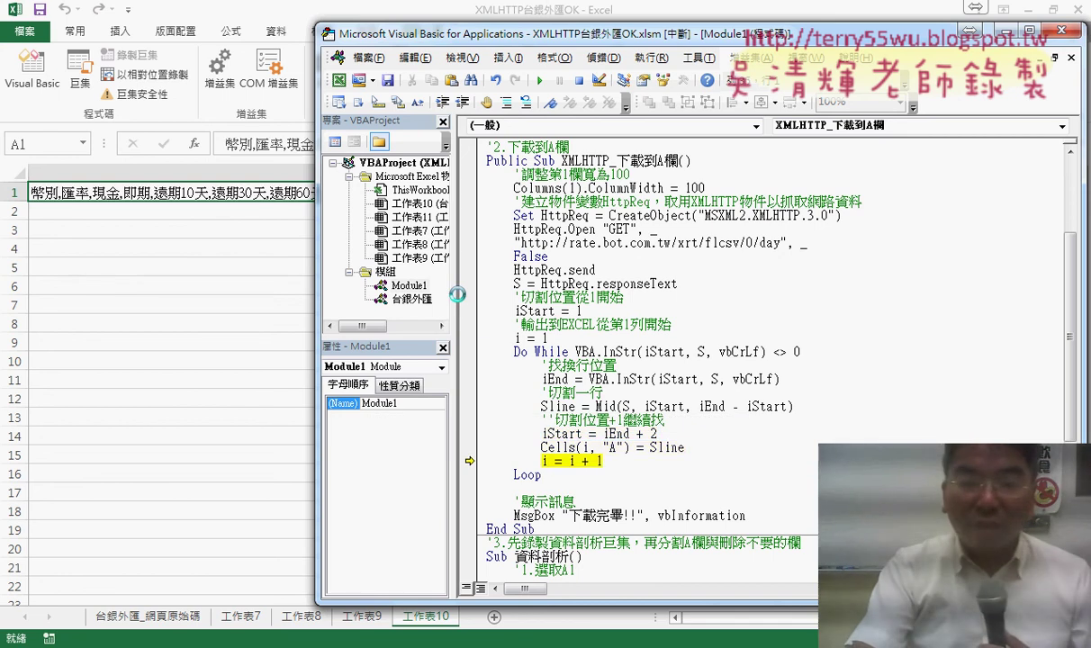
{"action": "key", "text": "F8"}
{"action": "key", "text": "F8"}
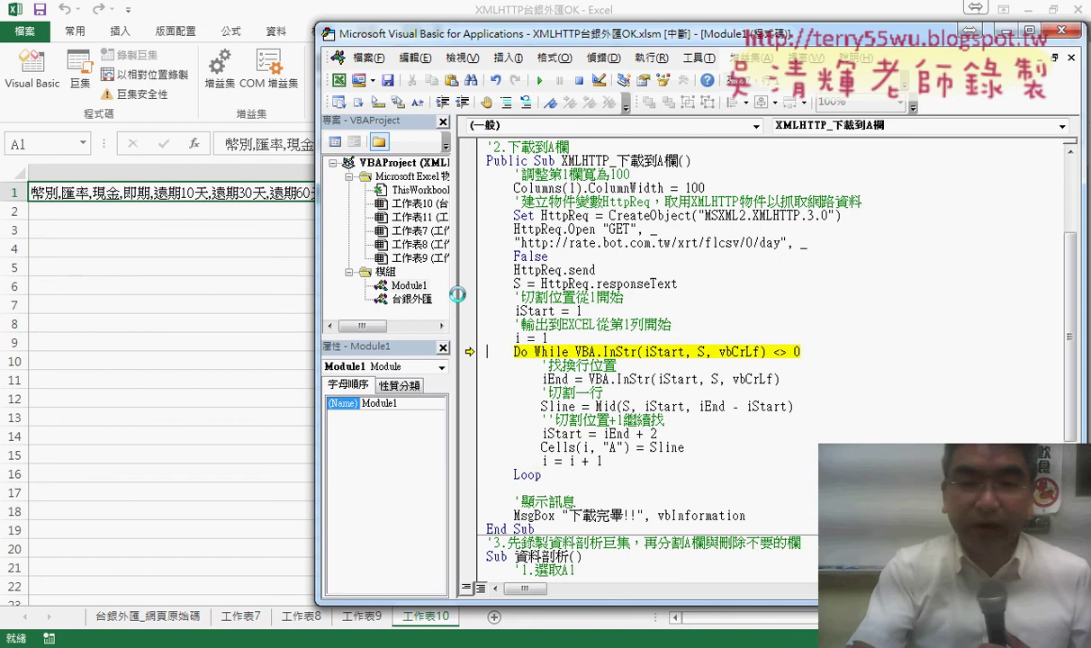
{"action": "key", "text": "F8"}
{"action": "key", "text": "F8"}
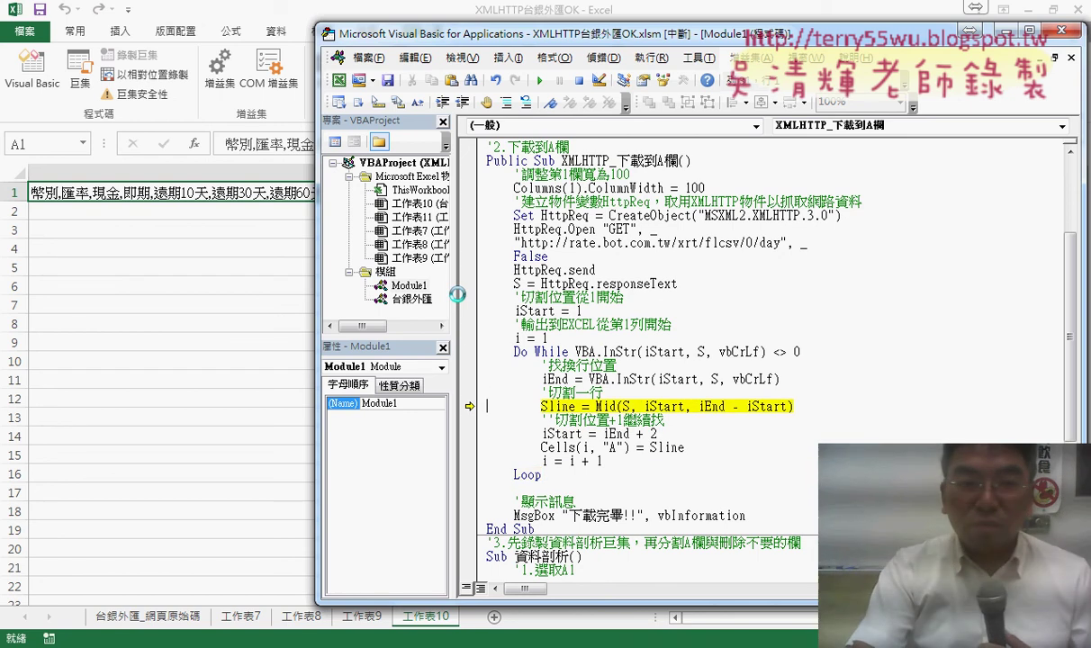
{"action": "key", "text": "F8"}
{"action": "key", "text": "F8"}
{"action": "key", "text": "F8"}
{"action": "key", "text": "F8"}
{"action": "key", "text": "F8"}
{"action": "key", "text": "F8"}
{"action": "key", "text": "F8"}
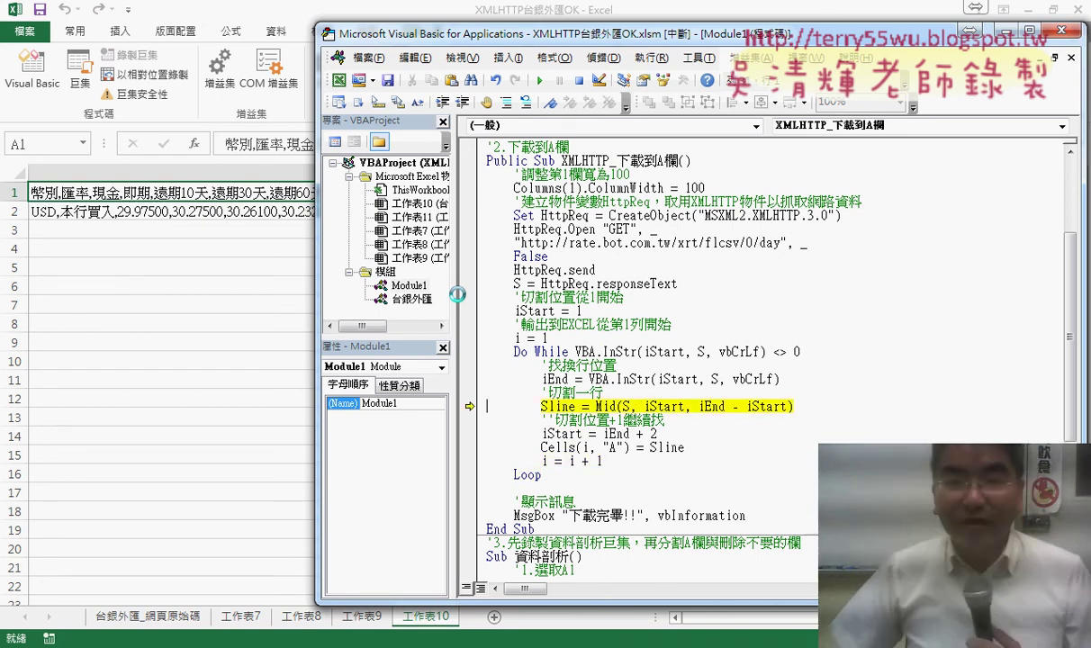
{"action": "left_click", "coordinate": [539, 81]}
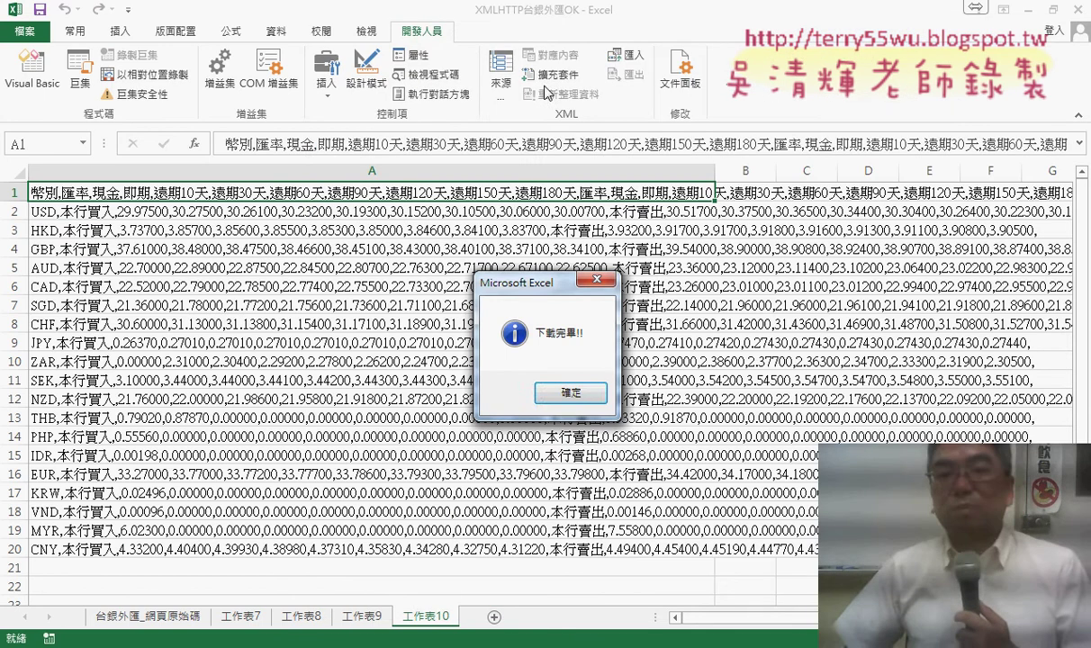
Dismiss the 下載完畢!! message, return to 工作表10, and select the rate lines A1:A20
{"action": "left_click", "coordinate": [566, 402]}
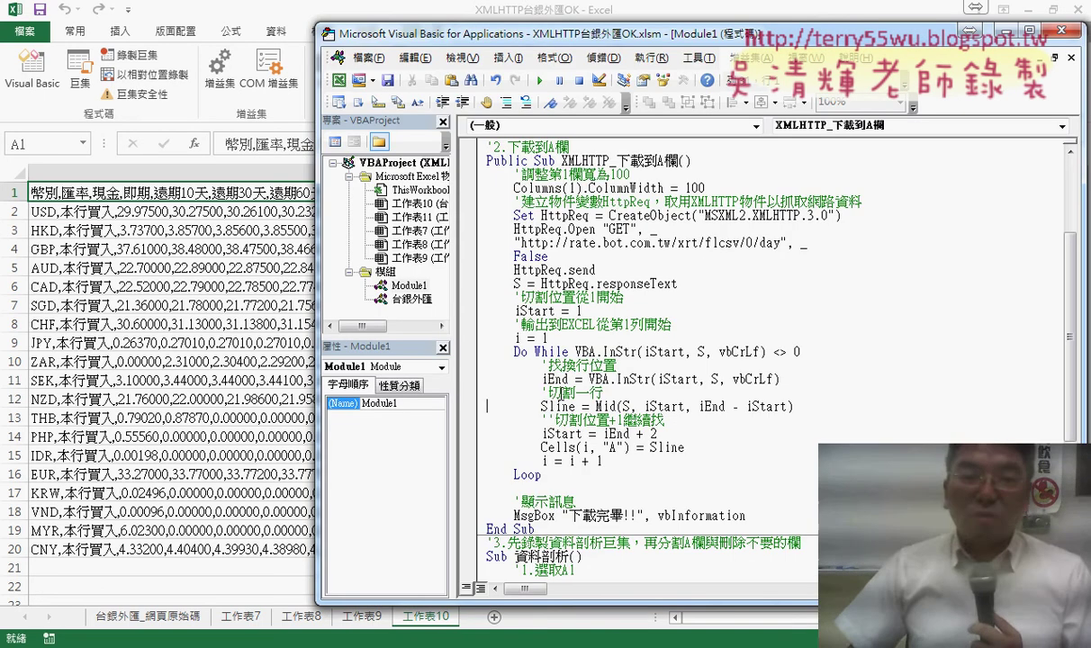
{"action": "left_click", "coordinate": [181, 298]}
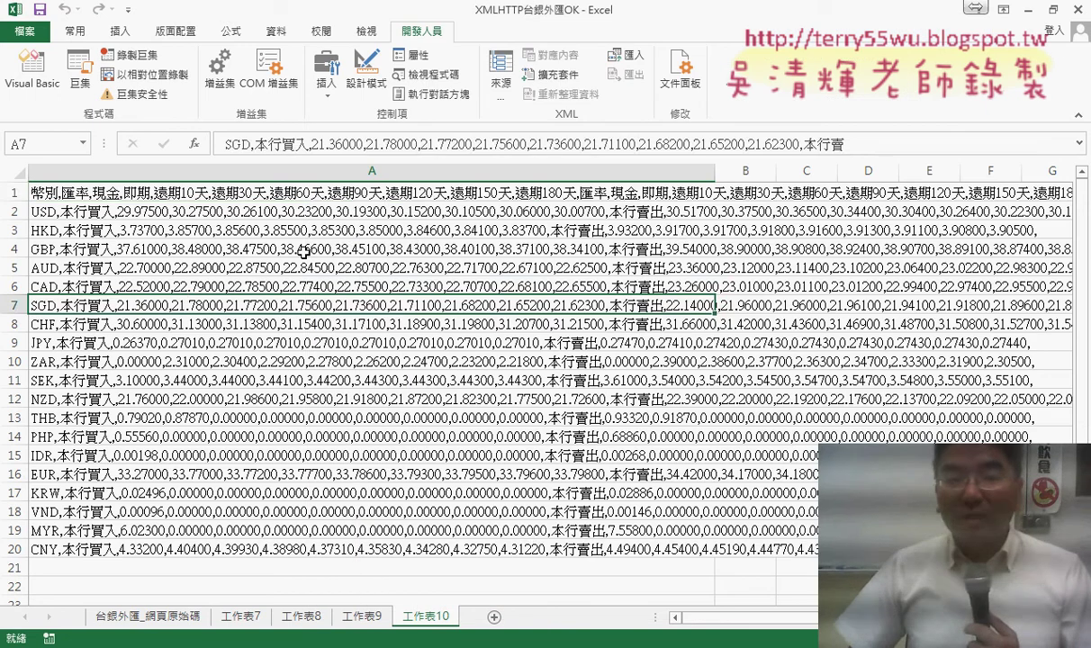
{"action": "left_click_drag", "start_coordinate": [343, 191], "coordinate": [383, 560]}
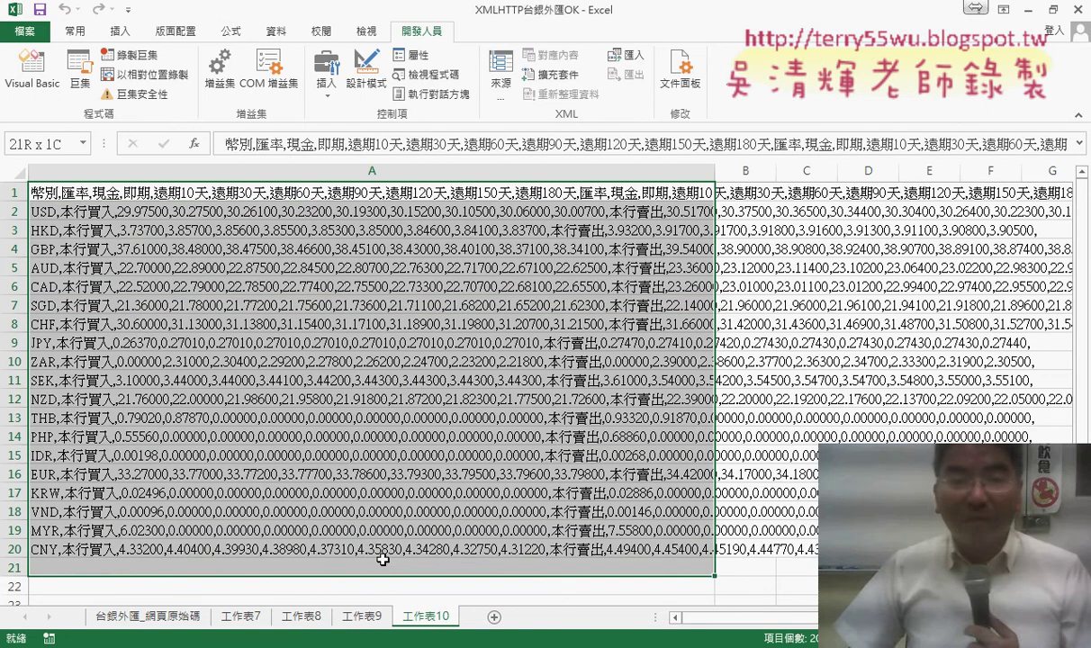
{"action": "left_click", "coordinate": [353, 171]}
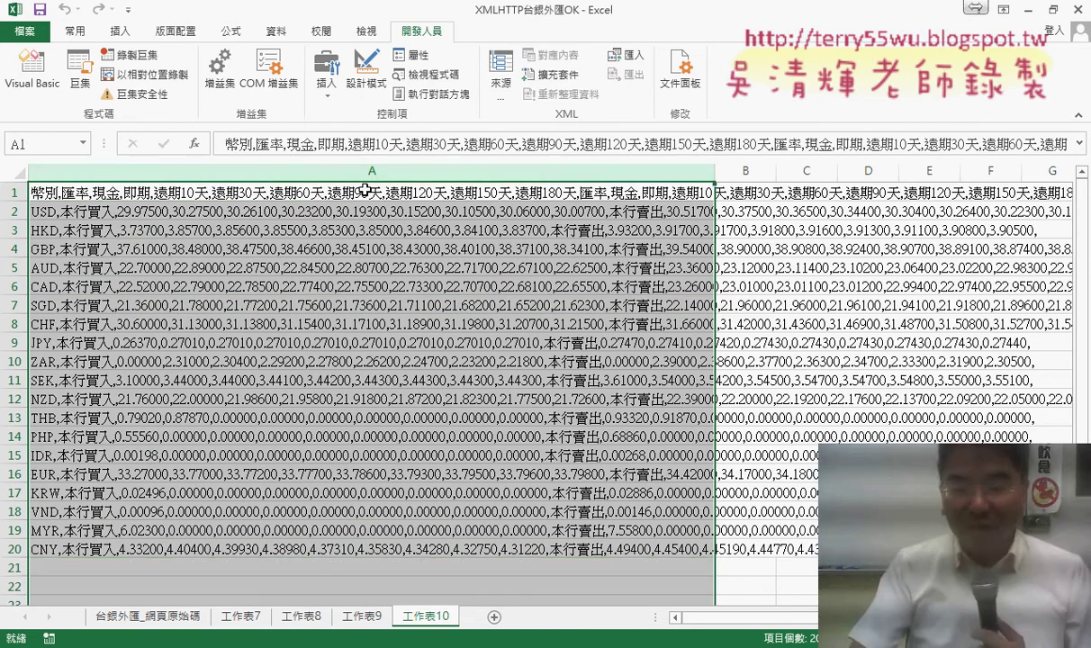
{"action": "left_click", "coordinate": [365, 190]}
{"action": "key", "text": "ctrl+shift+Down"}
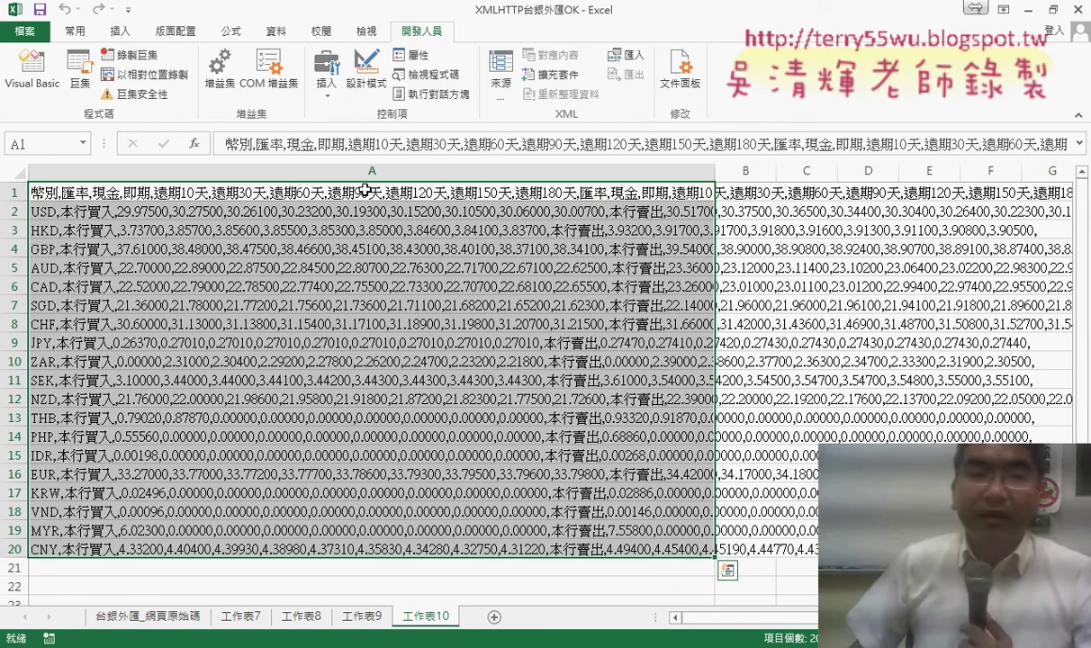
Start a delimited Text to Columns split on commas instead of tabs
{"action": "left_click", "coordinate": [275, 30]}
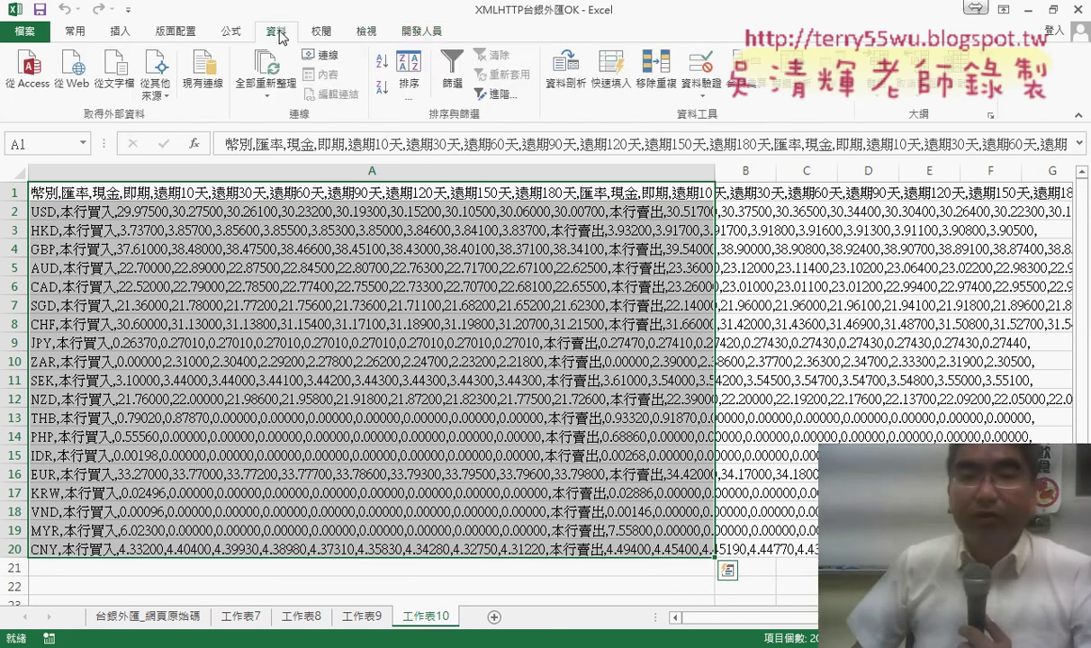
{"action": "left_click", "coordinate": [565, 83]}
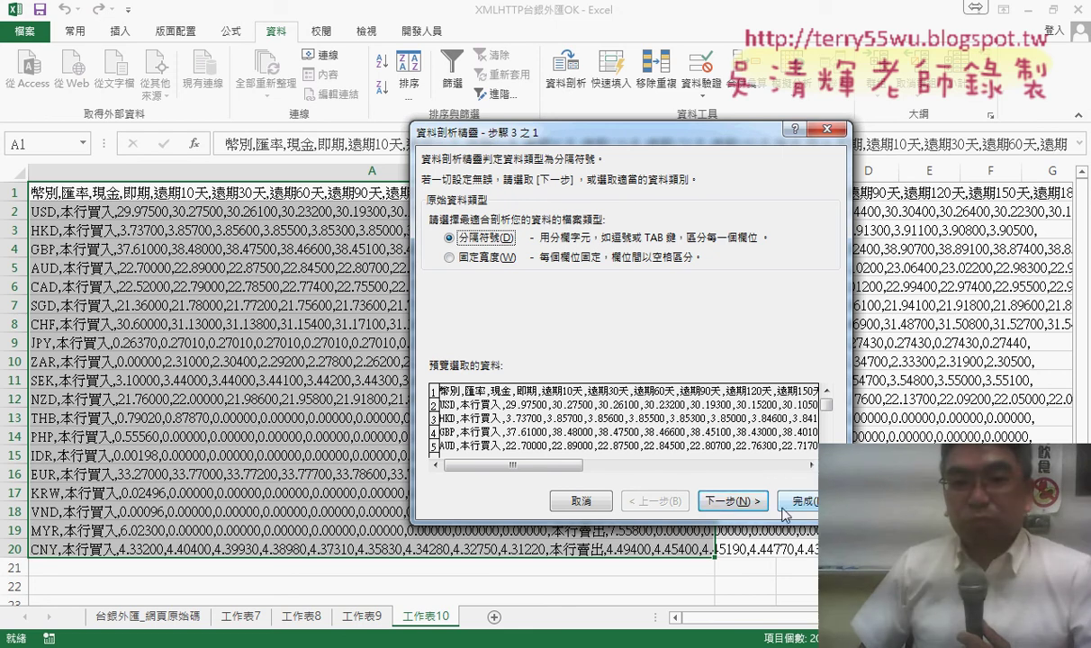
{"action": "left_click", "coordinate": [752, 504]}
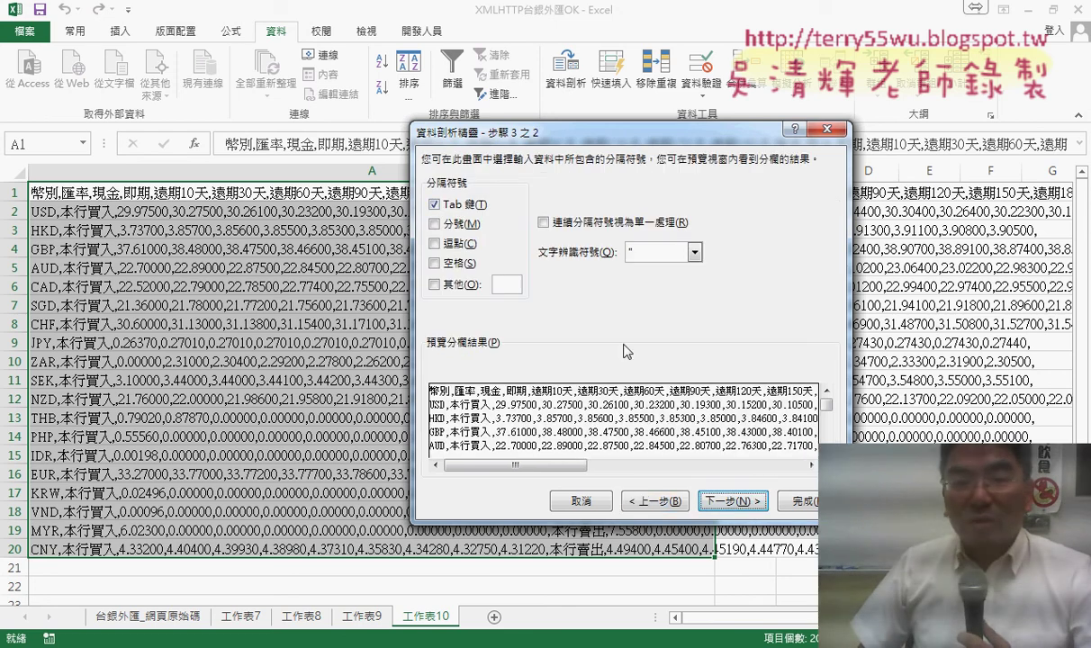
{"action": "left_click", "coordinate": [435, 243]}
{"action": "left_click", "coordinate": [435, 204]}
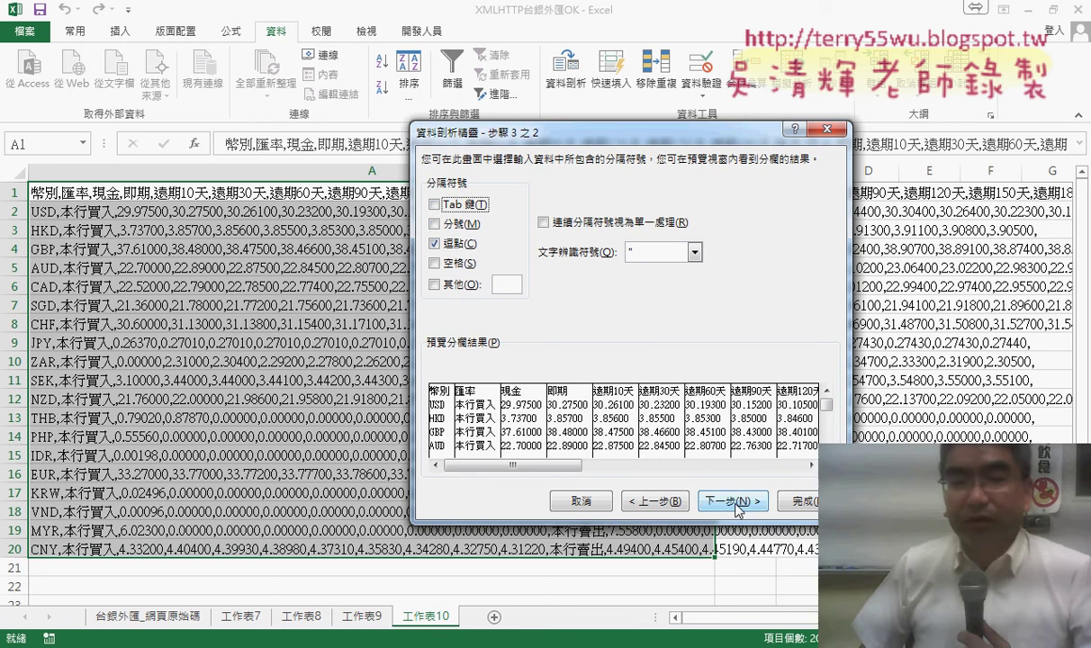
{"action": "left_click", "coordinate": [734, 503]}
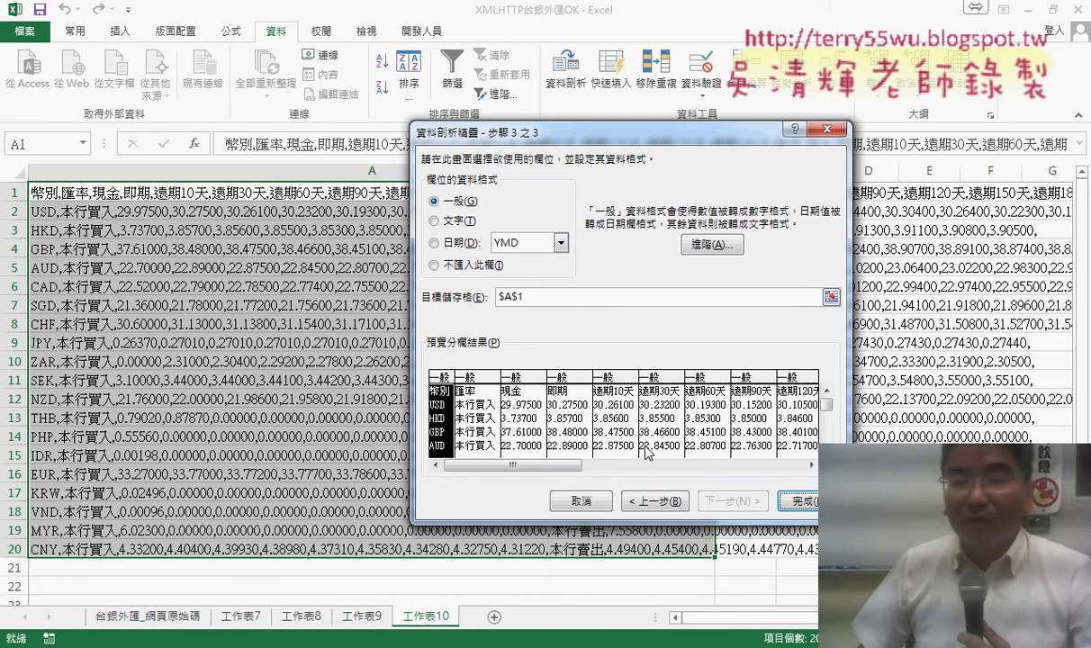
Set the buying-side 遠期10天 through 遠期180天 columns to 不匯入
{"action": "mouse_move", "coordinate": [566, 465]}
{"action": "left_mouse_down"}
{"action": "mouse_move", "coordinate": [789, 468]}
{"action": "mouse_move", "coordinate": [505, 466]}
{"action": "left_mouse_up"}
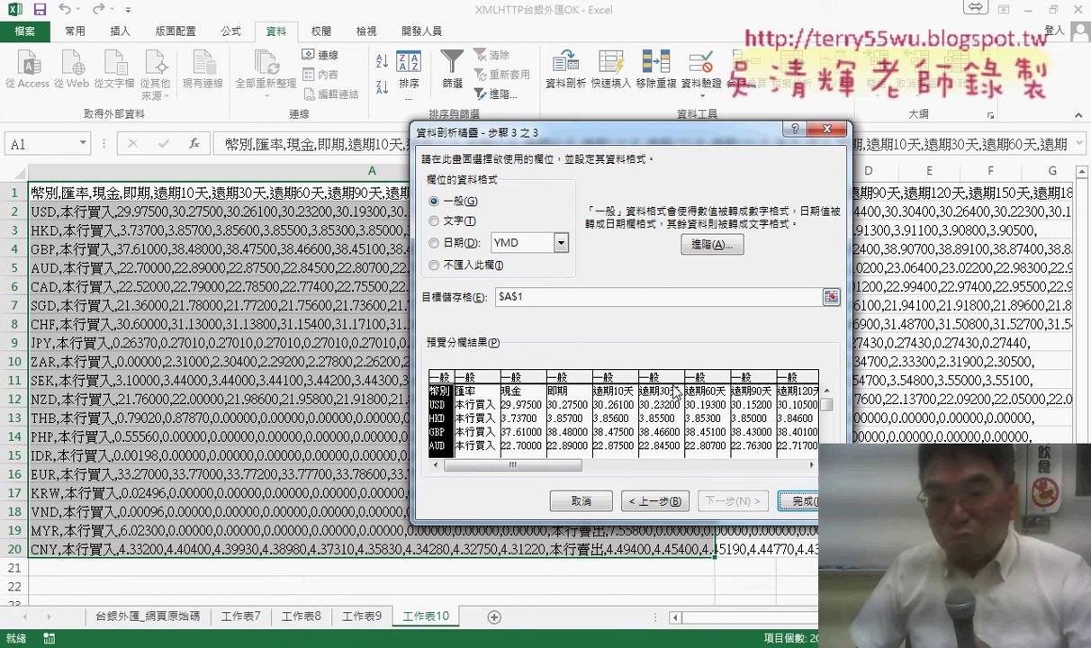
{"action": "left_click", "coordinate": [631, 378]}
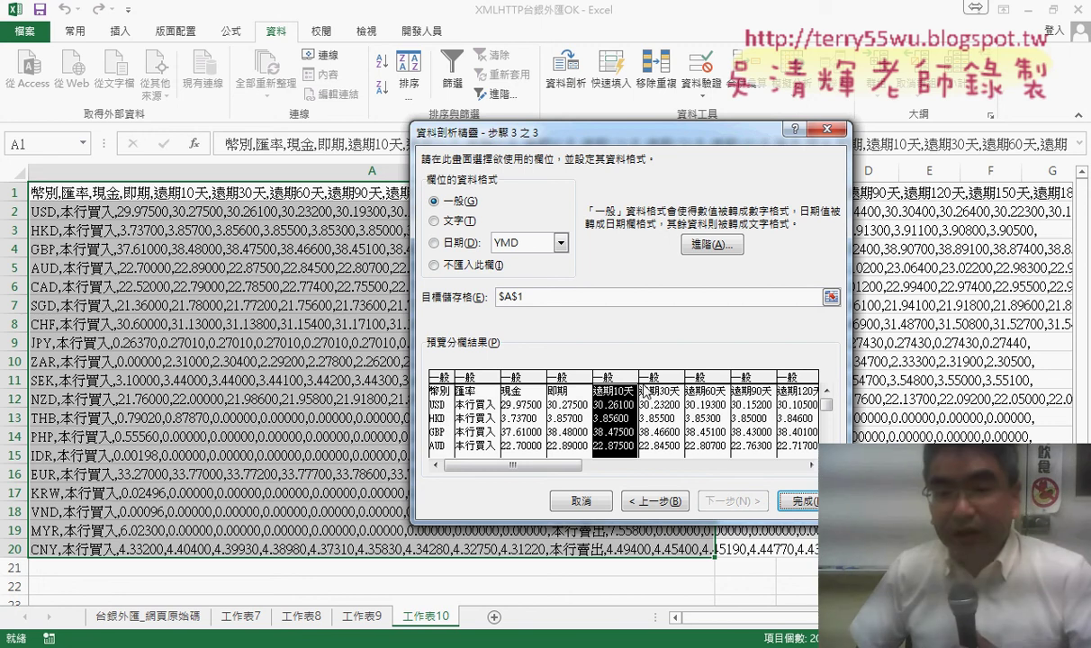
{"action": "left_click", "coordinate": [446, 266]}
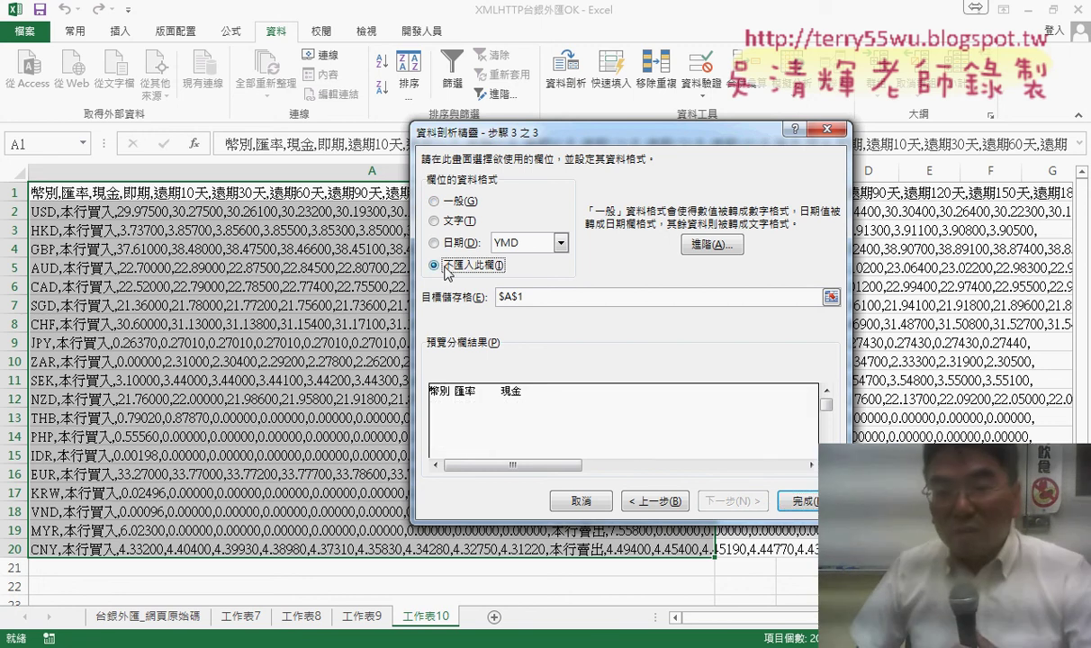
{"action": "left_click", "coordinate": [677, 421]}
{"action": "left_click", "coordinate": [435, 266]}
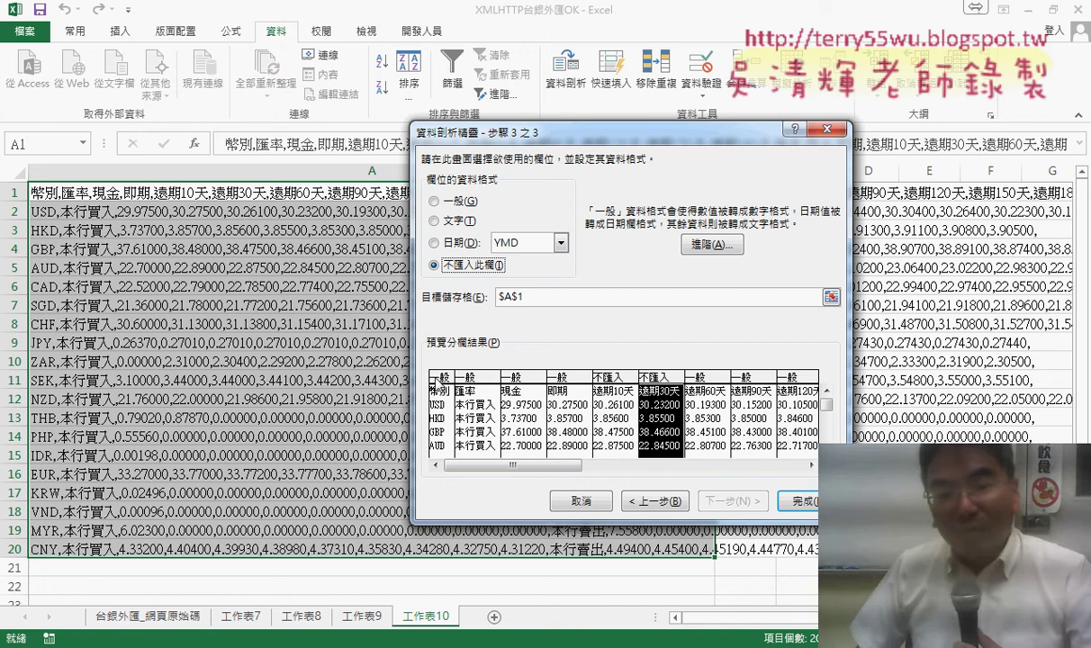
{"action": "left_click", "coordinate": [694, 406]}
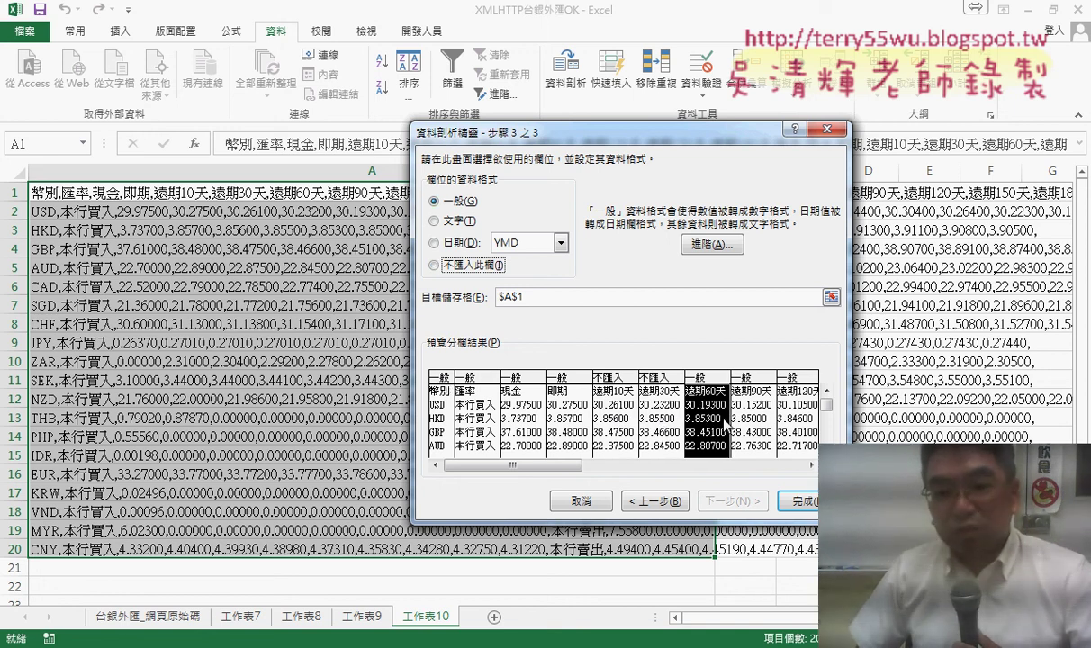
{"action": "left_click", "coordinate": [434, 265]}
{"action": "left_click", "coordinate": [701, 379]}
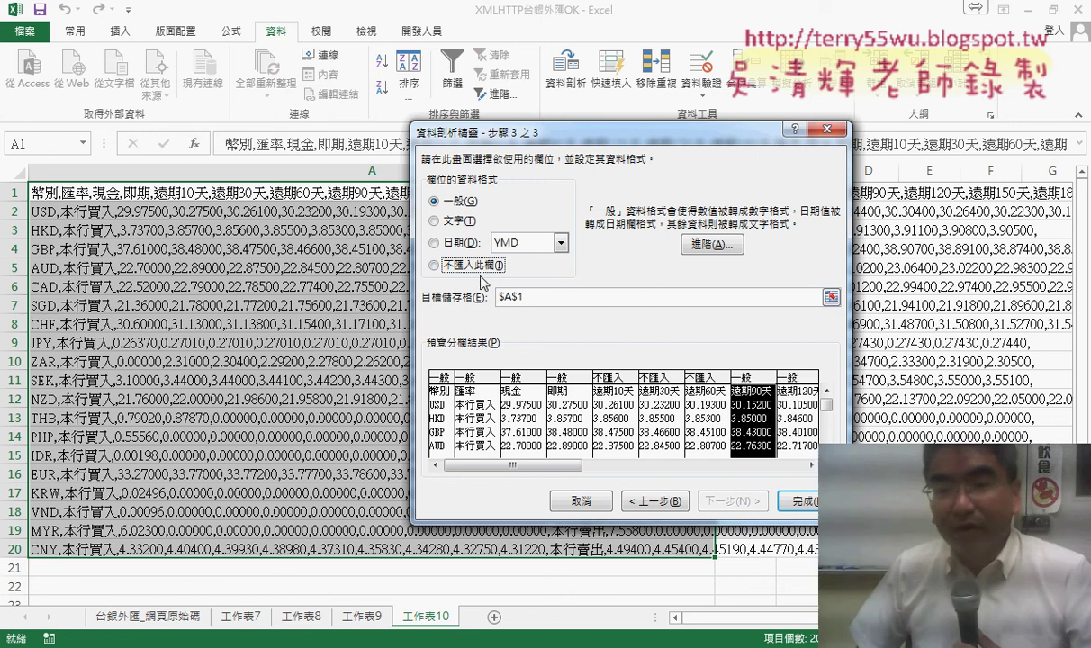
{"action": "left_click", "coordinate": [435, 265]}
{"action": "left_click", "coordinate": [793, 396]}
{"action": "left_click_drag", "start_coordinate": [585, 466], "coordinate": [792, 479]}
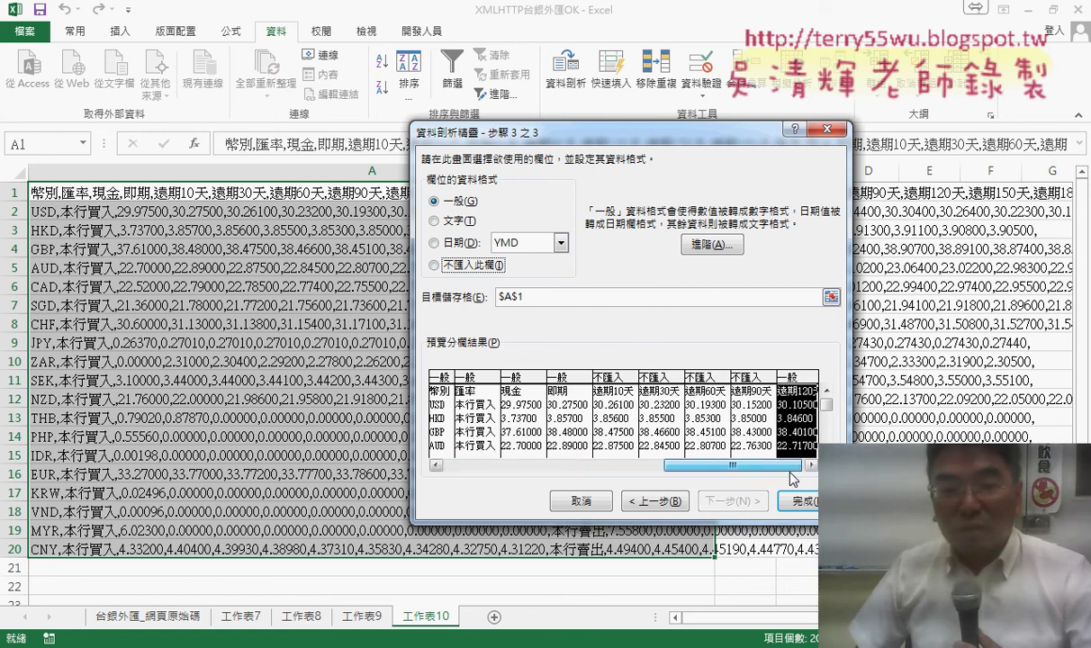
{"action": "left_click", "coordinate": [465, 263]}
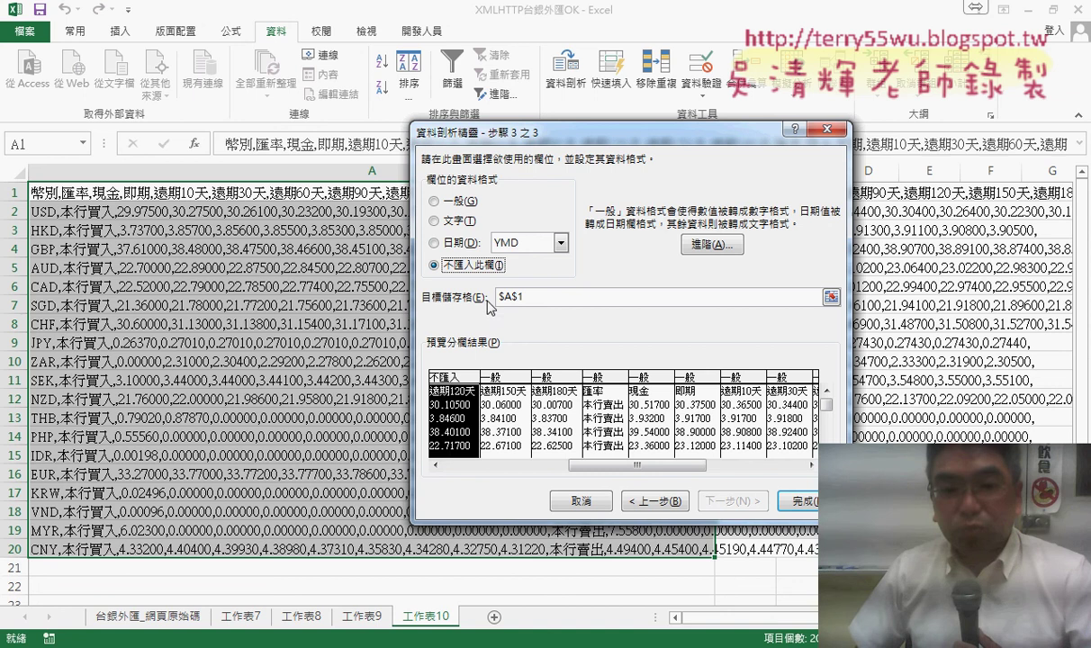
{"action": "left_click", "coordinate": [494, 405]}
{"action": "left_click", "coordinate": [450, 268]}
{"action": "left_click", "coordinate": [529, 385]}
{"action": "left_click", "coordinate": [450, 268]}
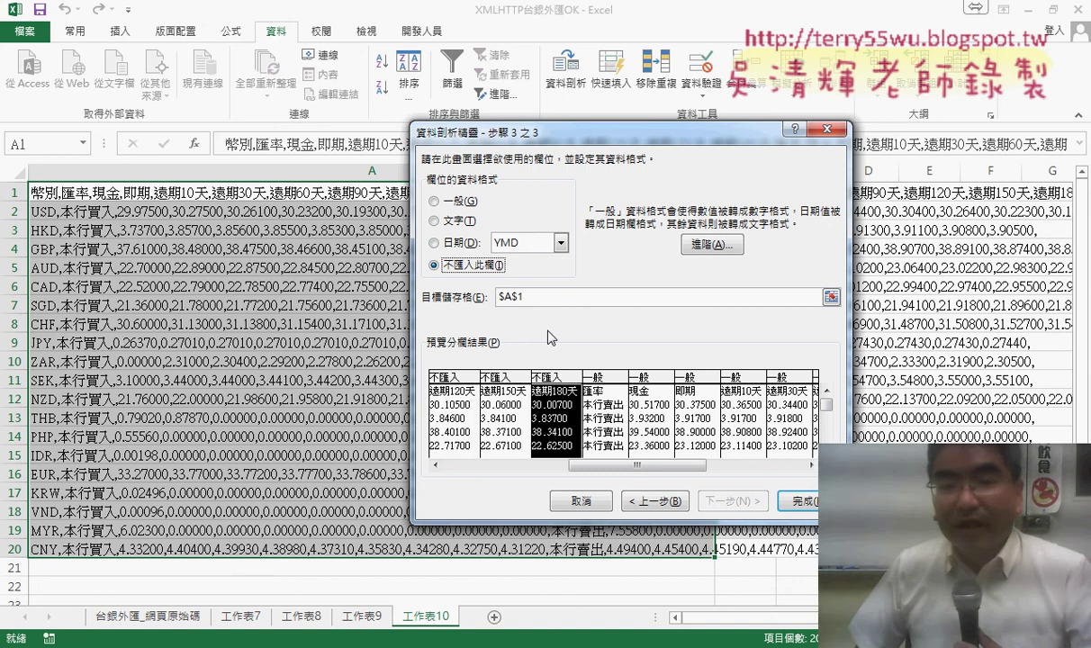
Set every selling-side column, 匯率 through 遠期180天, to 不匯入
{"action": "left_click", "coordinate": [599, 401]}
{"action": "left_click", "coordinate": [450, 265]}
{"action": "left_click", "coordinate": [649, 401]}
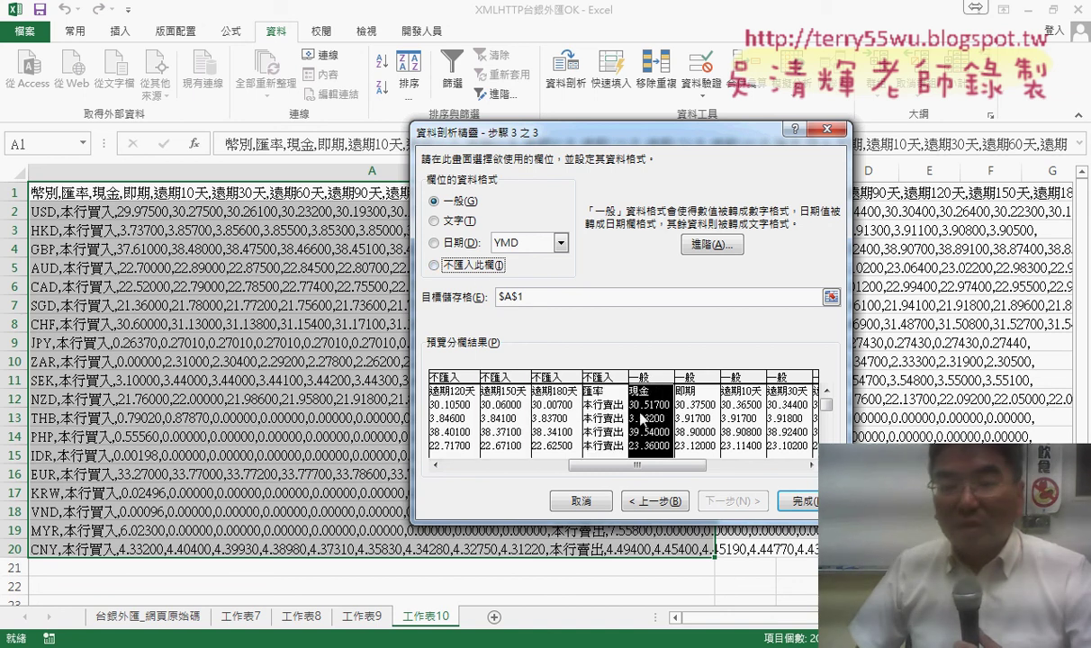
{"action": "left_click", "coordinate": [468, 265]}
{"action": "left_click", "coordinate": [693, 405]}
{"action": "left_click", "coordinate": [454, 265]}
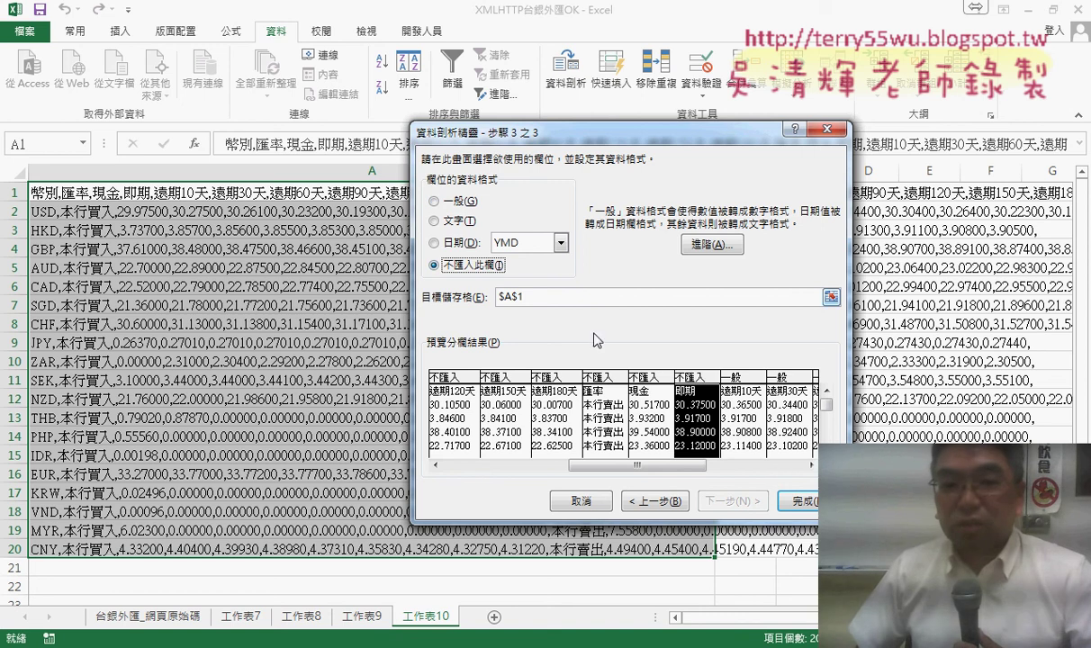
{"action": "left_click", "coordinate": [740, 405]}
{"action": "left_click", "coordinate": [435, 265]}
{"action": "left_click", "coordinate": [791, 407]}
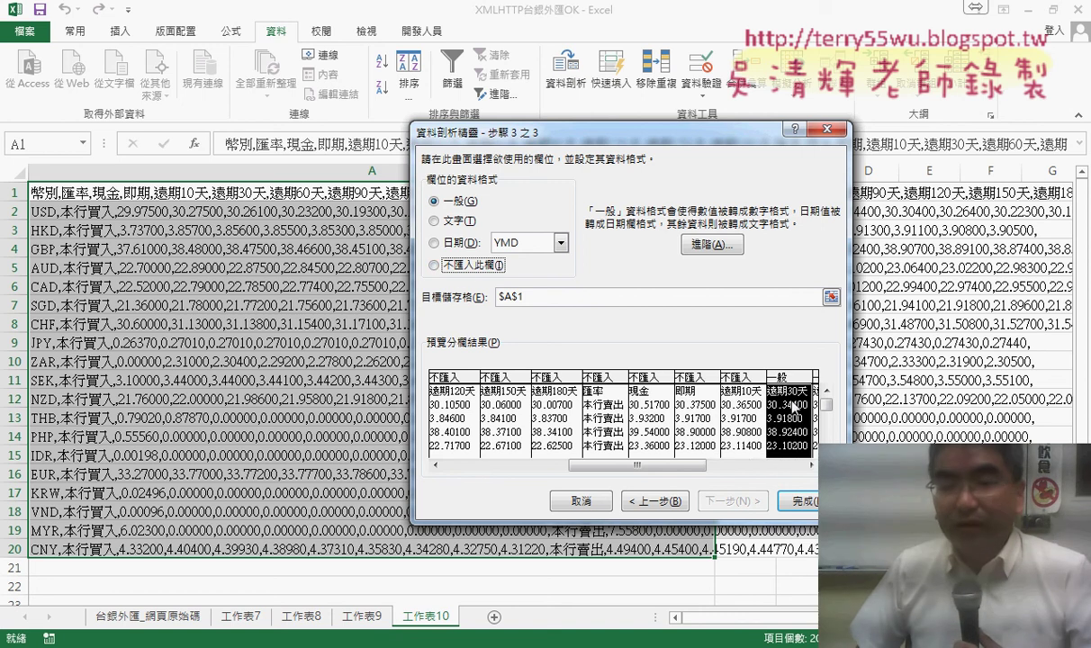
{"action": "left_click", "coordinate": [434, 265]}
{"action": "left_click_drag", "start_coordinate": [684, 465], "coordinate": [799, 467]}
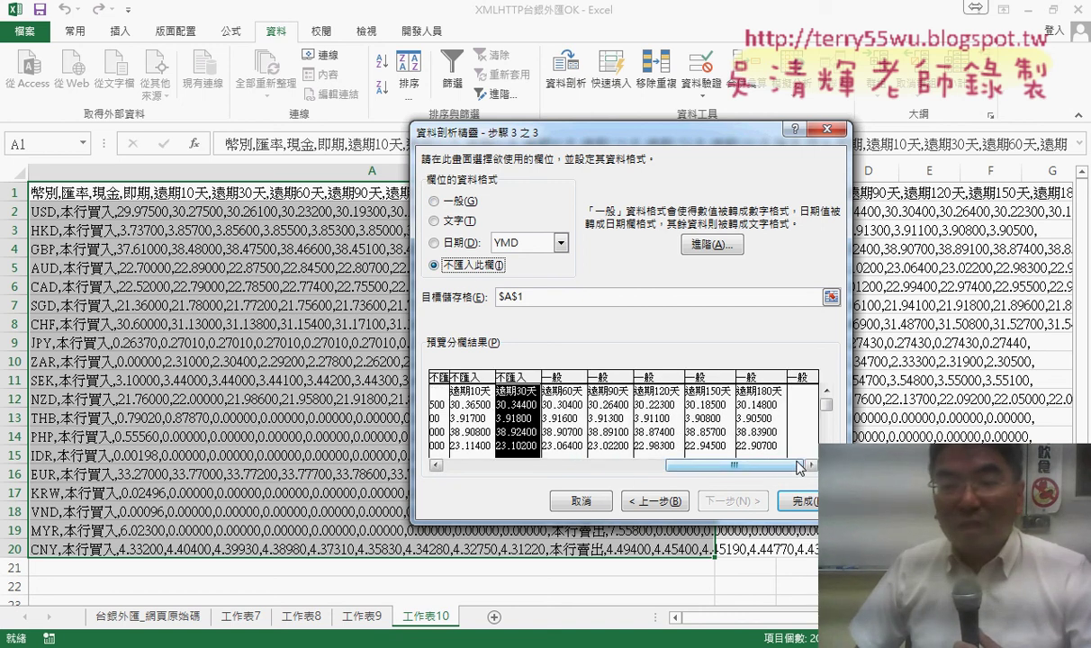
{"action": "left_click", "coordinate": [563, 405]}
{"action": "left_click", "coordinate": [435, 265]}
{"action": "left_click", "coordinate": [596, 412]}
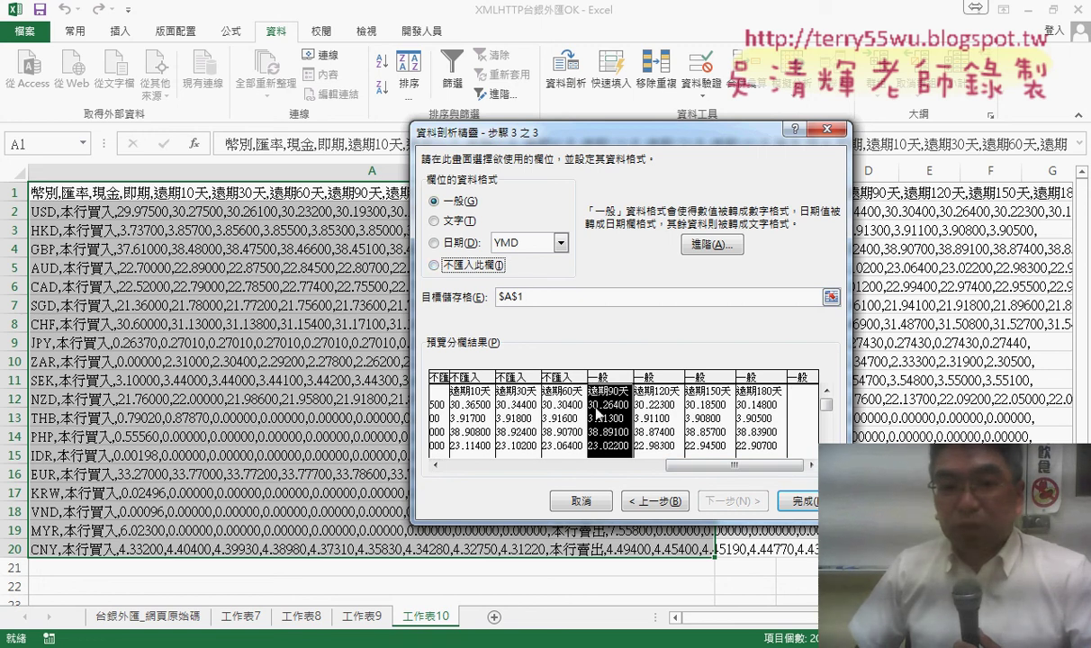
{"action": "left_click", "coordinate": [435, 265]}
{"action": "left_click", "coordinate": [657, 405]}
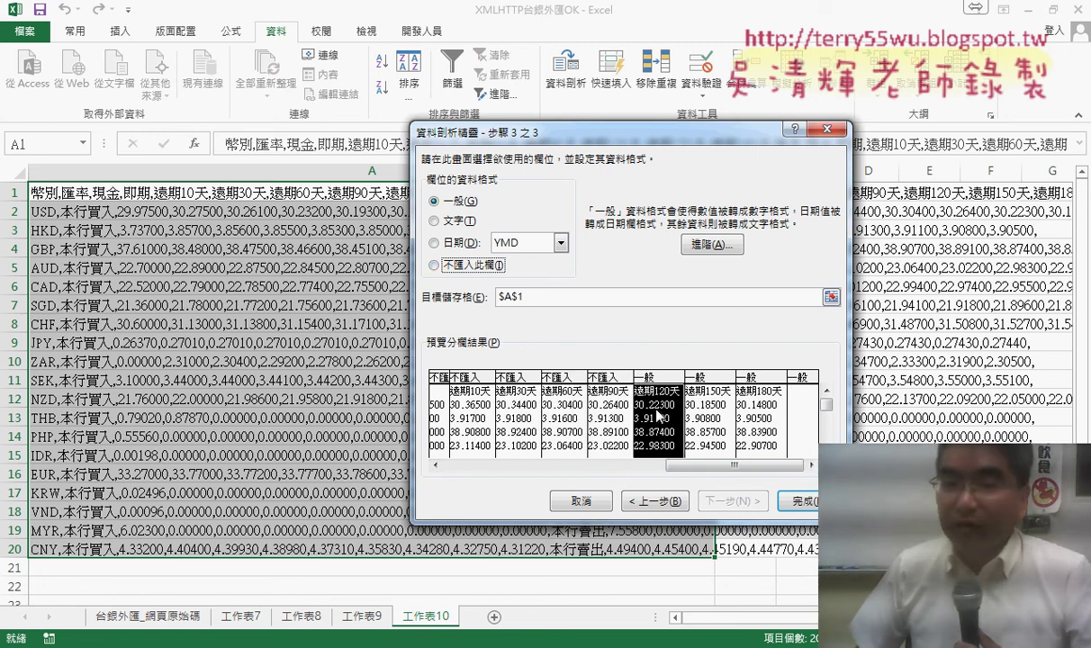
{"action": "left_click", "coordinate": [435, 266]}
{"action": "left_click", "coordinate": [709, 405]}
{"action": "left_click", "coordinate": [435, 266]}
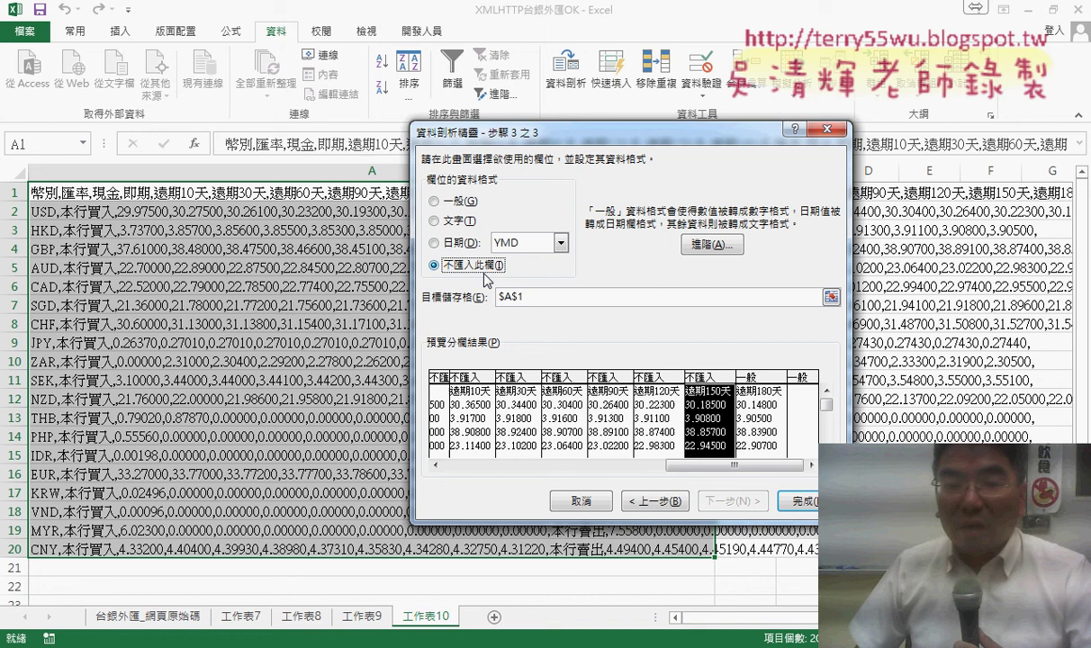
{"action": "left_click", "coordinate": [755, 419]}
{"action": "left_click", "coordinate": [435, 265]}
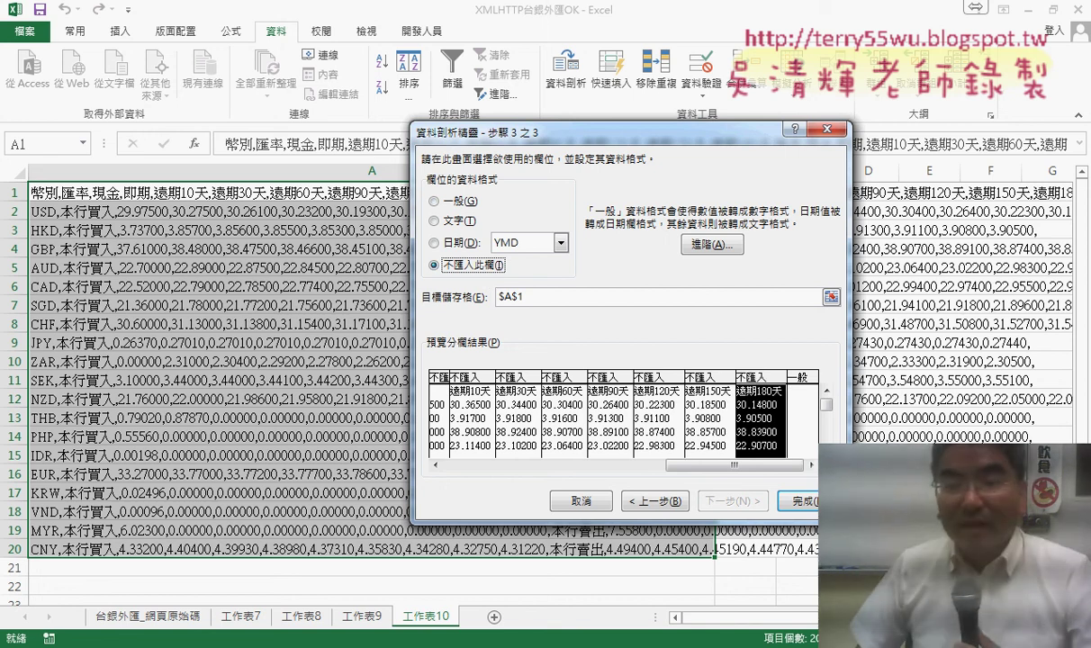
Finish the split and AutoFit the width of columns A through D
{"action": "left_click", "coordinate": [796, 500]}
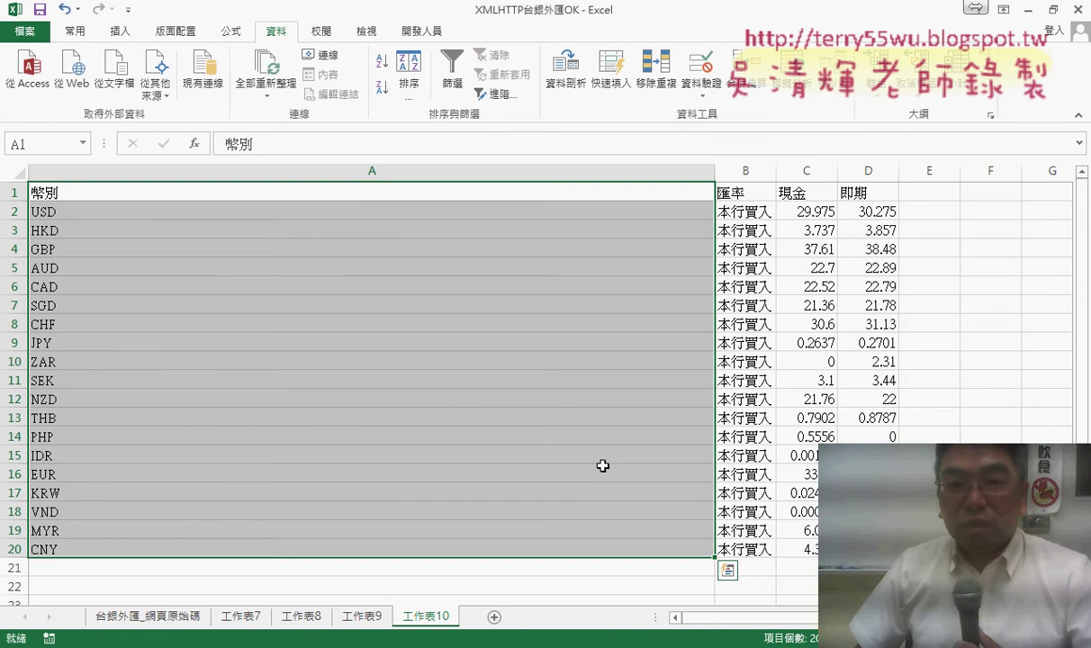
{"action": "left_click_drag", "start_coordinate": [845, 170], "coordinate": [208, 170]}
{"action": "left_click", "coordinate": [89, 36]}
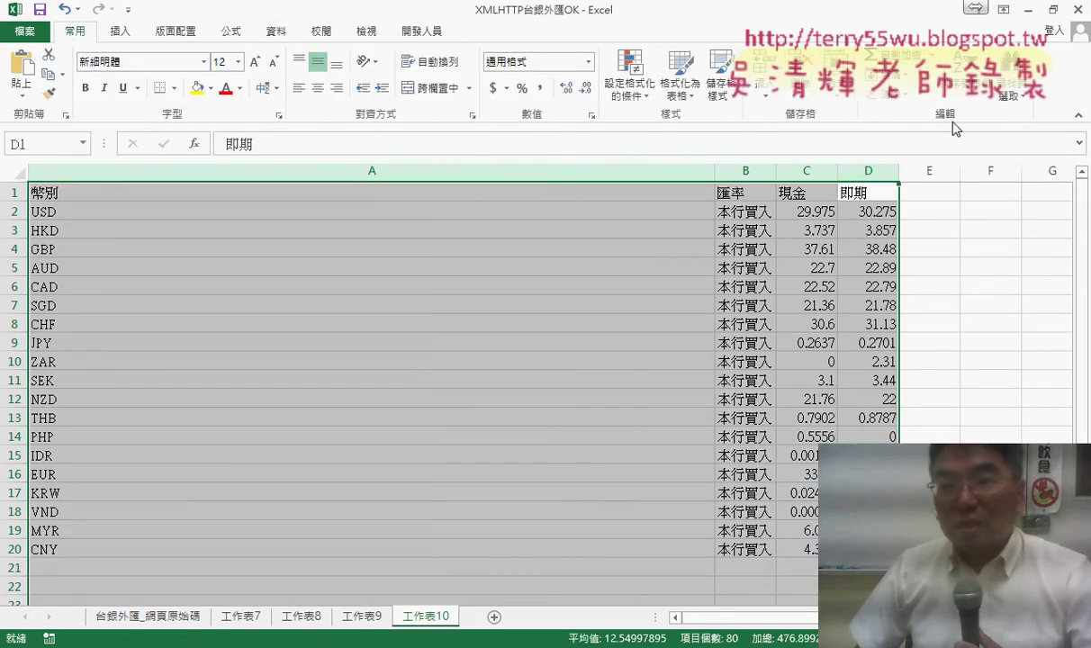
{"action": "left_click", "coordinate": [871, 92]}
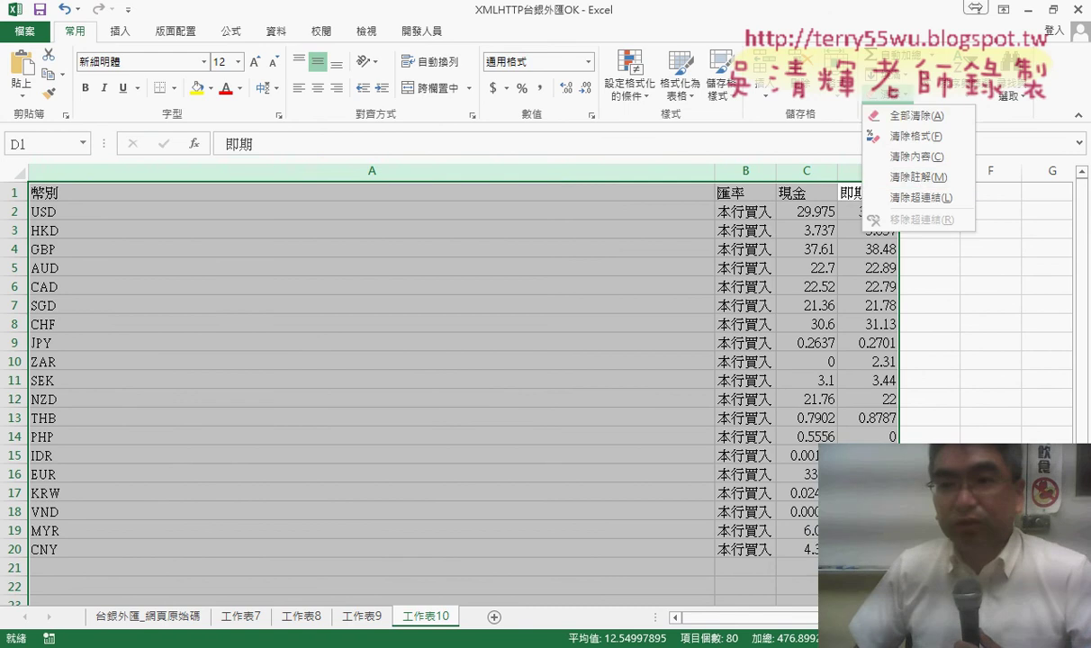
{"action": "left_click", "coordinate": [915, 136]}
{"action": "left_click_drag", "start_coordinate": [807, 170], "coordinate": [868, 170]}
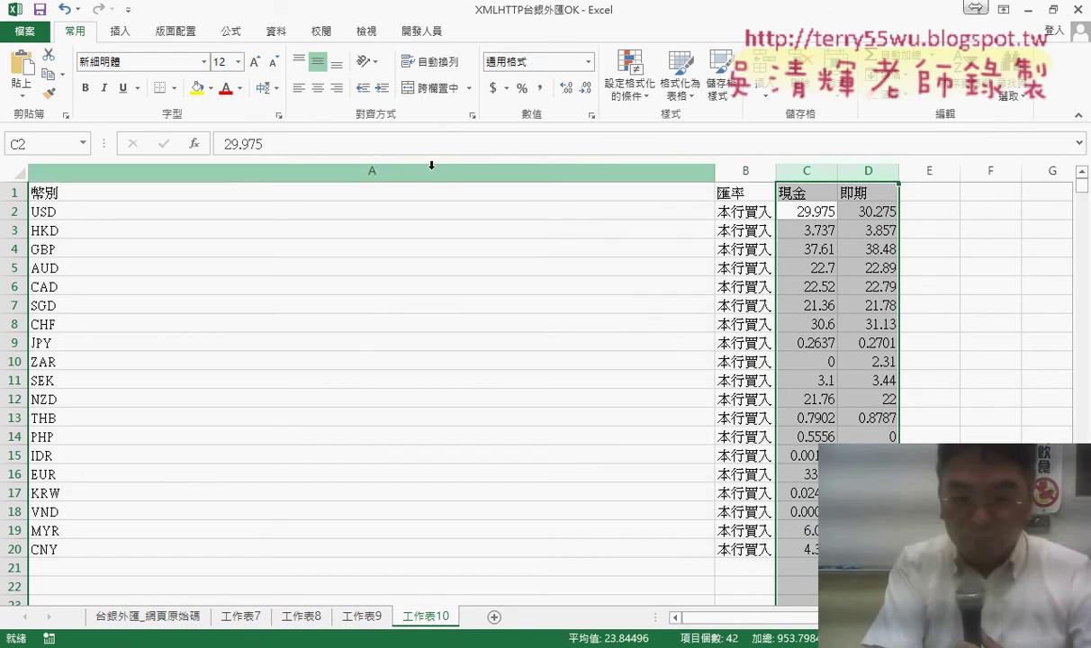
{"action": "left_click", "coordinate": [526, 184], "text": "shift"}
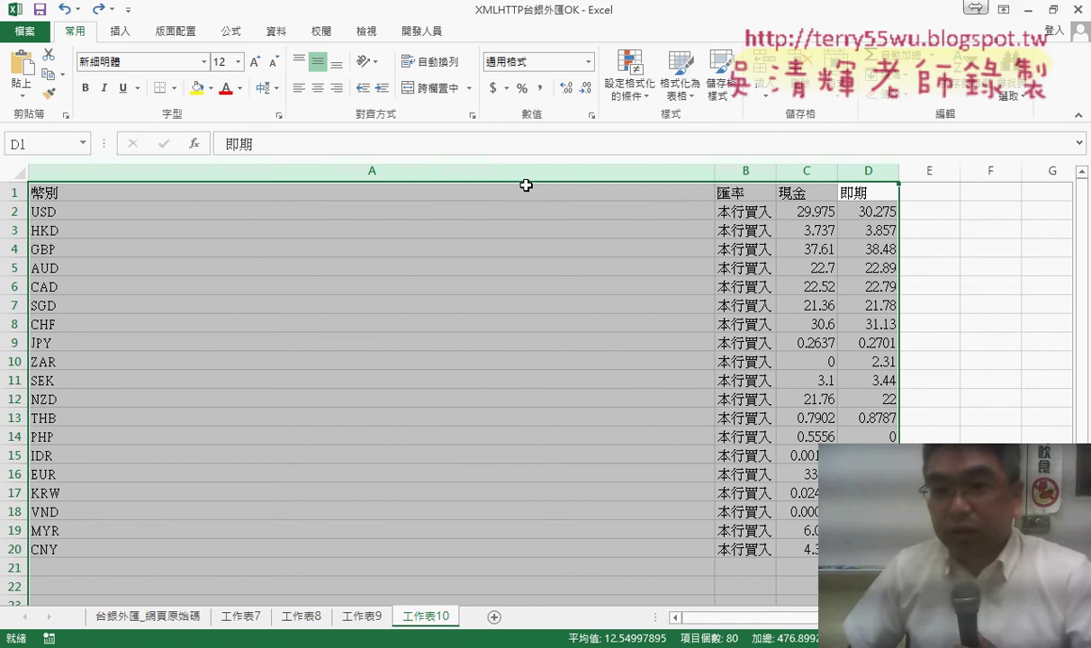
{"action": "left_click", "coordinate": [823, 91]}
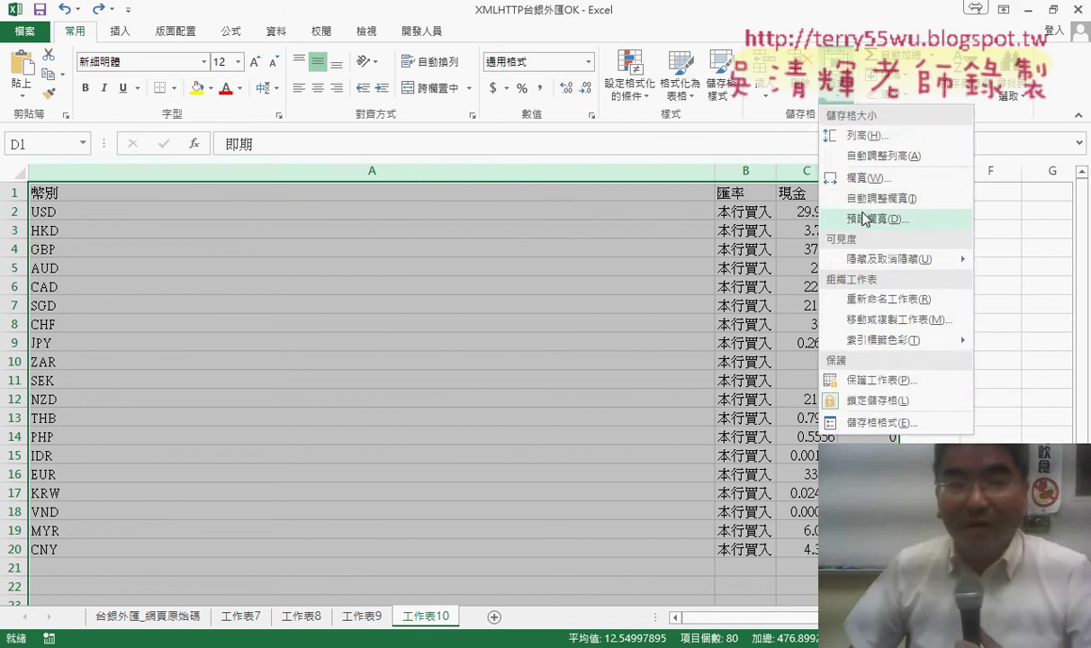
{"action": "left_click", "coordinate": [863, 199]}
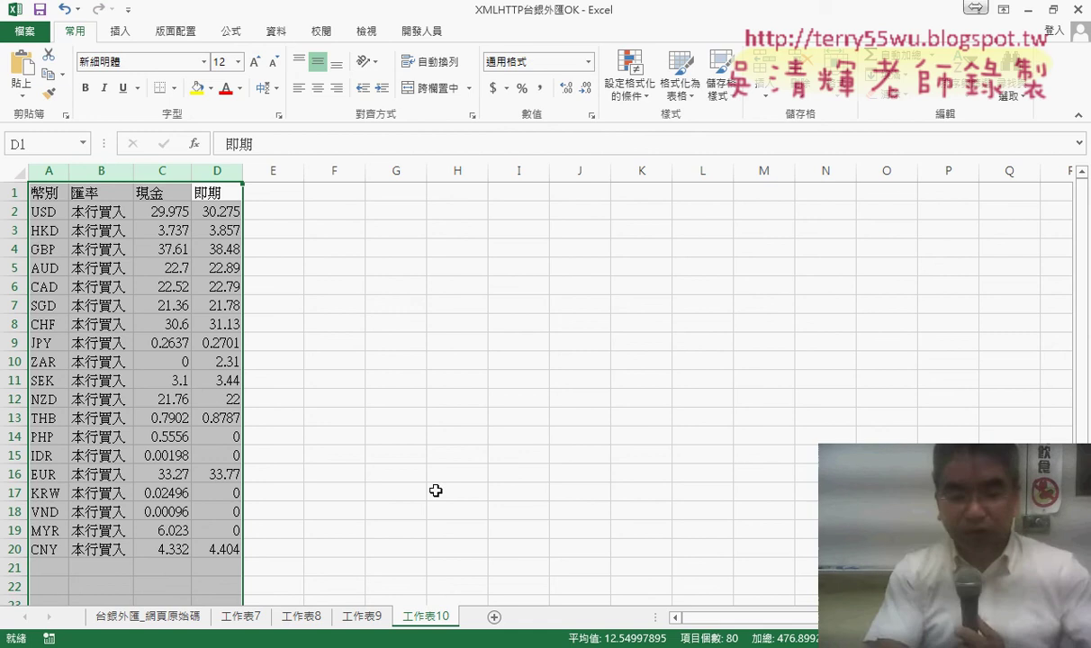
Revert to the unsplit comma-joined rate lines in column A
{"action": "key", "text": "alt+h"}
{"action": "key", "text": "o"}
{"action": "key", "text": "i"}
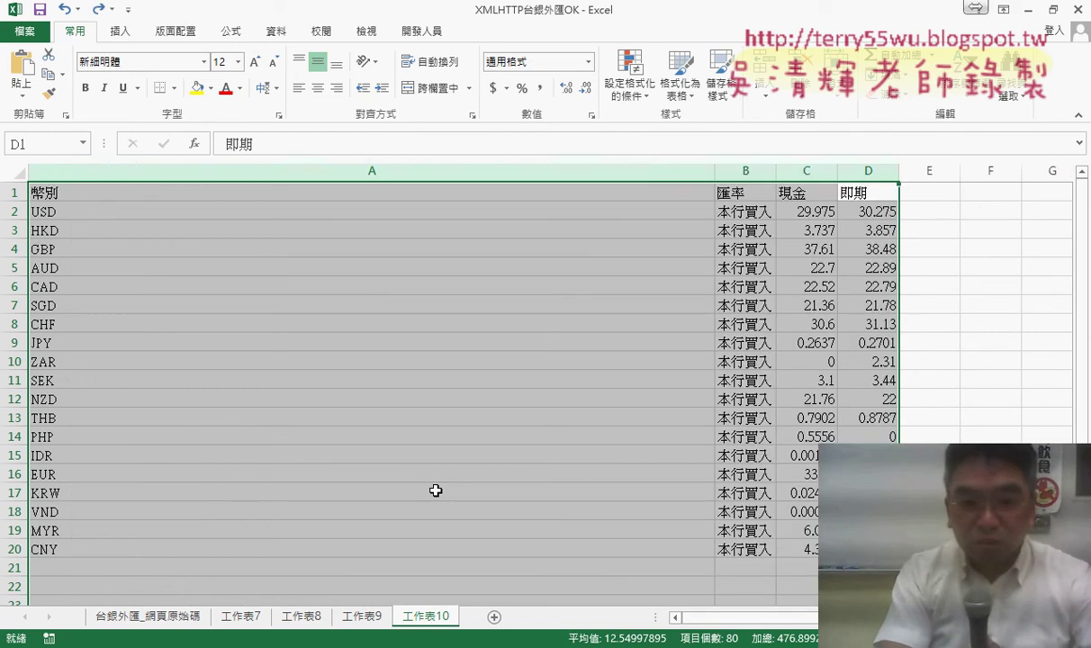
{"action": "key", "text": "ctrl+v"}
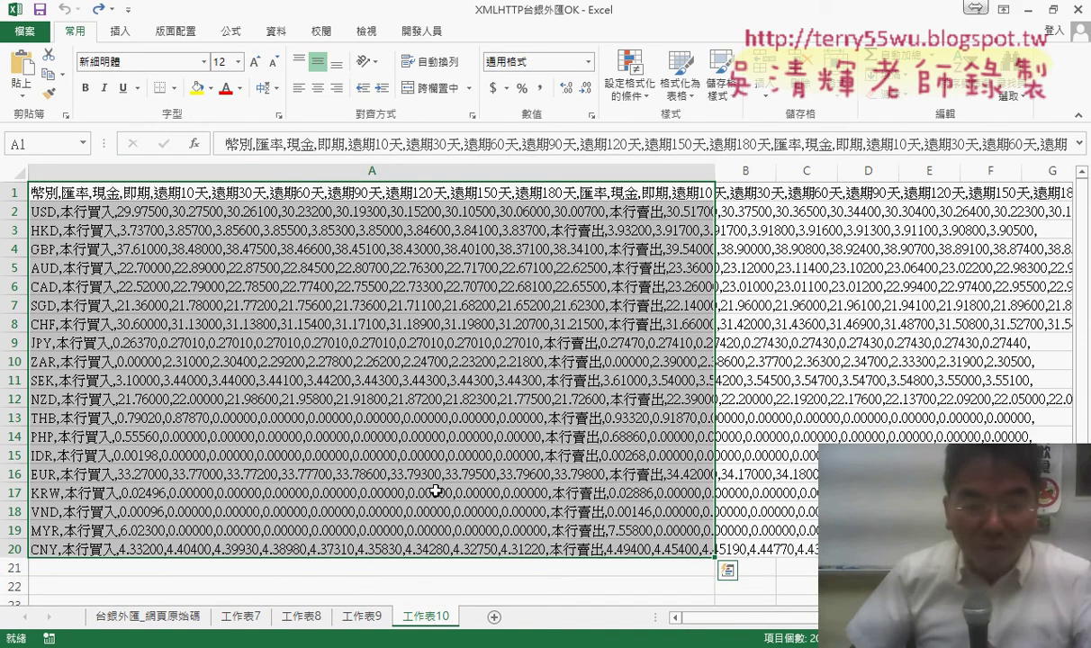
Add sheet 工作表11 and run the 資料剖析 macro, entering Debug at its error
{"action": "left_click", "coordinate": [494, 617]}
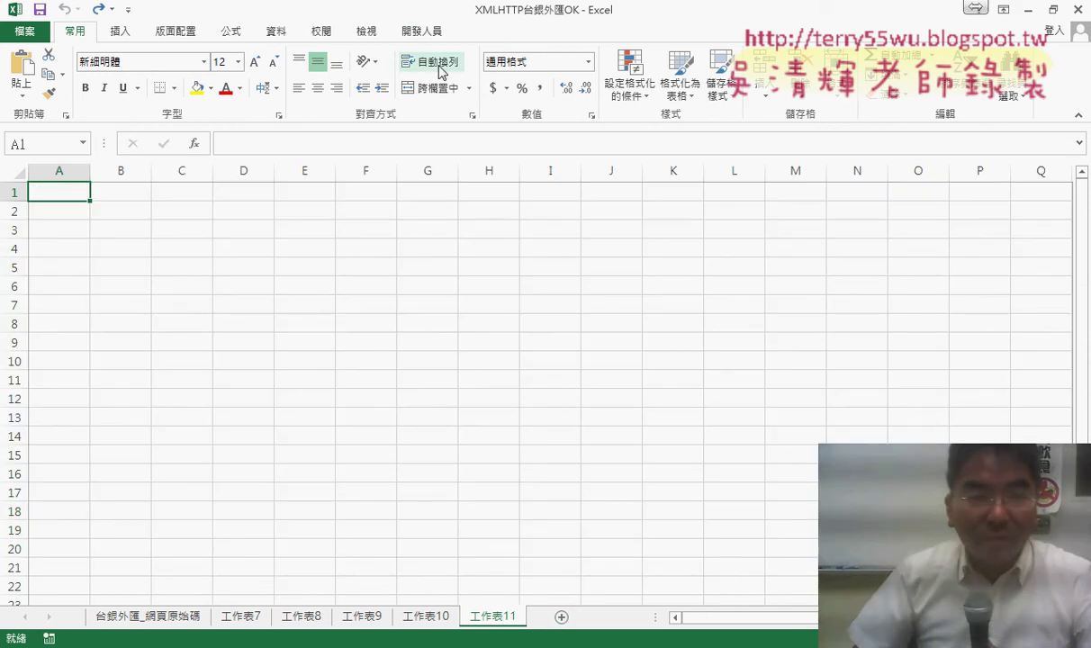
{"action": "left_click", "coordinate": [420, 32]}
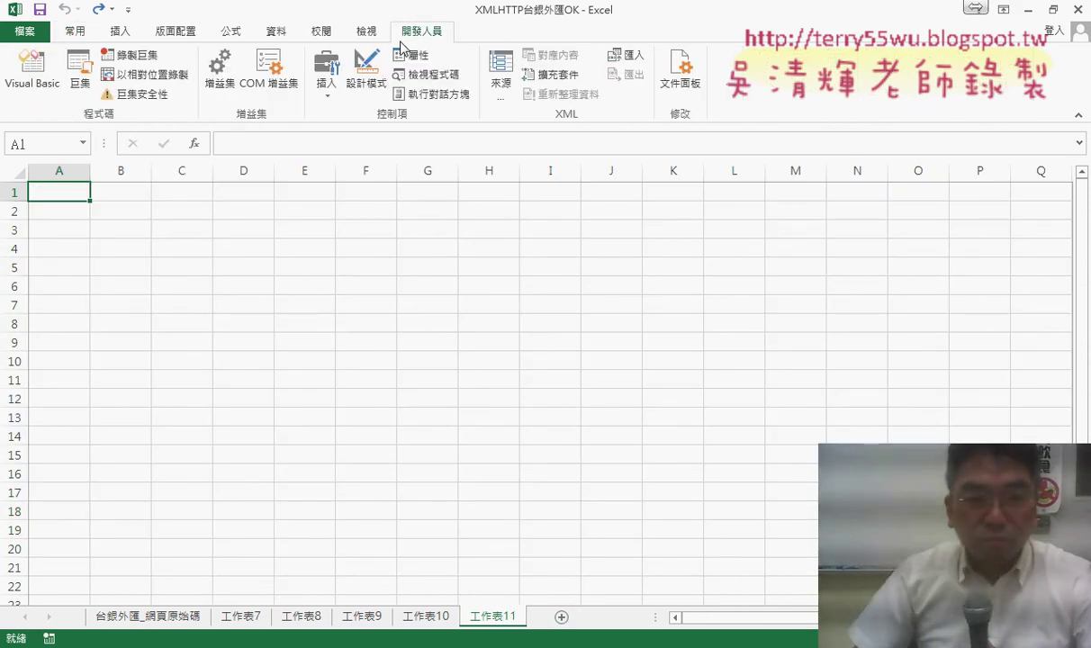
{"action": "left_click", "coordinate": [80, 73]}
{"action": "left_click", "coordinate": [507, 273]}
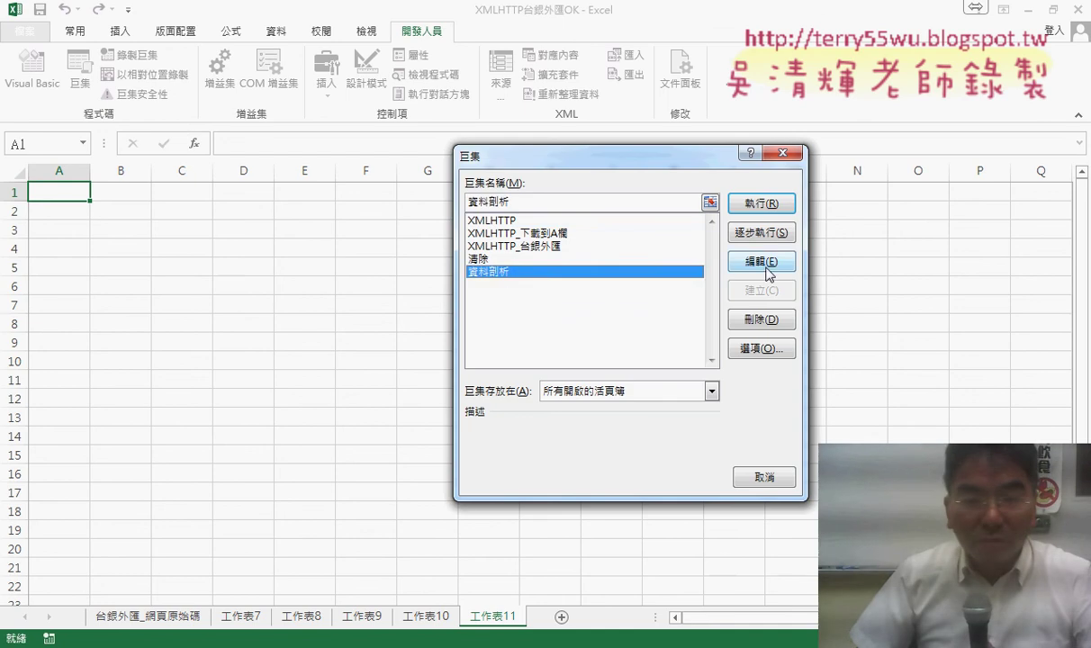
{"action": "left_click", "coordinate": [763, 204]}
{"action": "left_click", "coordinate": [579, 304]}
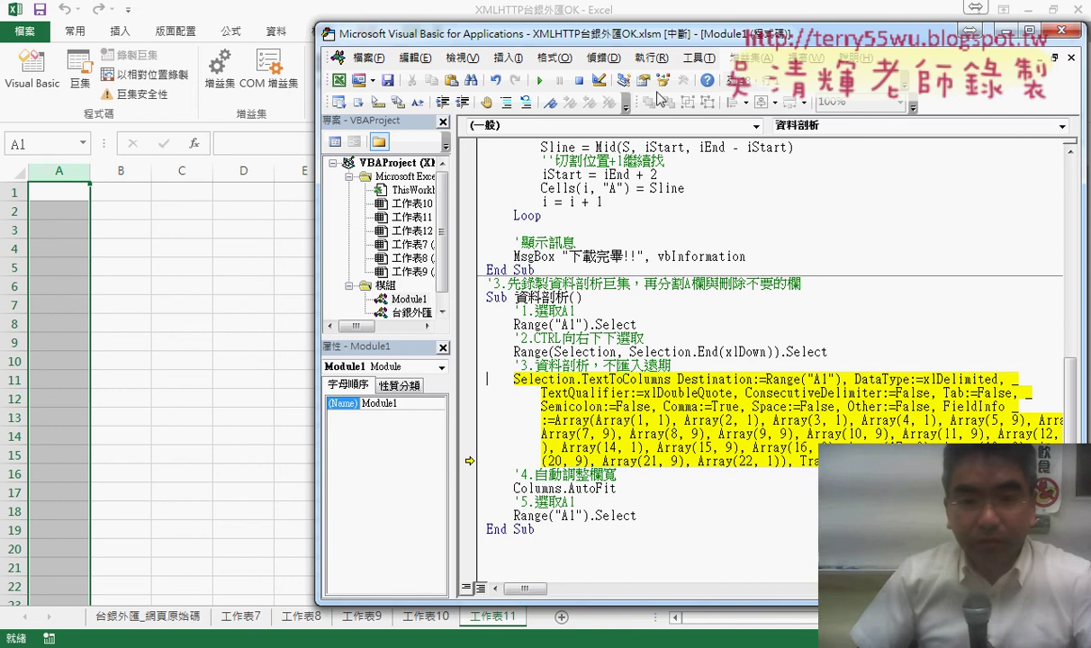
Reset the halted macro and select the procedure name 資料剖析 in the code
{"action": "key", "text": "F8"}
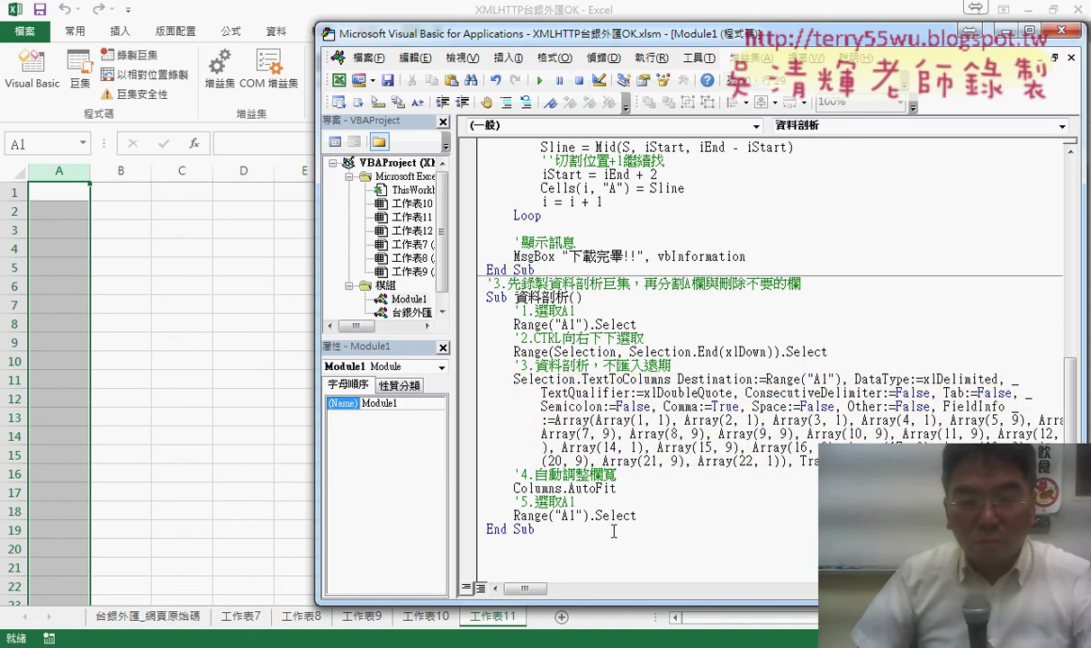
{"action": "left_click_drag", "start_coordinate": [614, 532], "coordinate": [487, 297]}
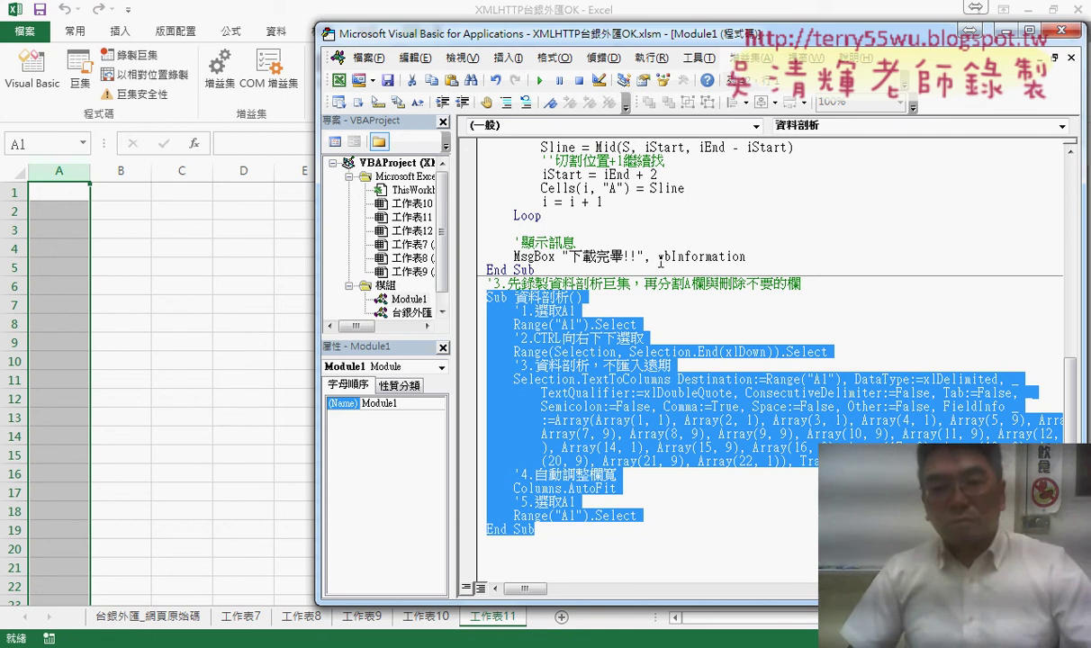
{"action": "left_click", "coordinate": [525, 298]}
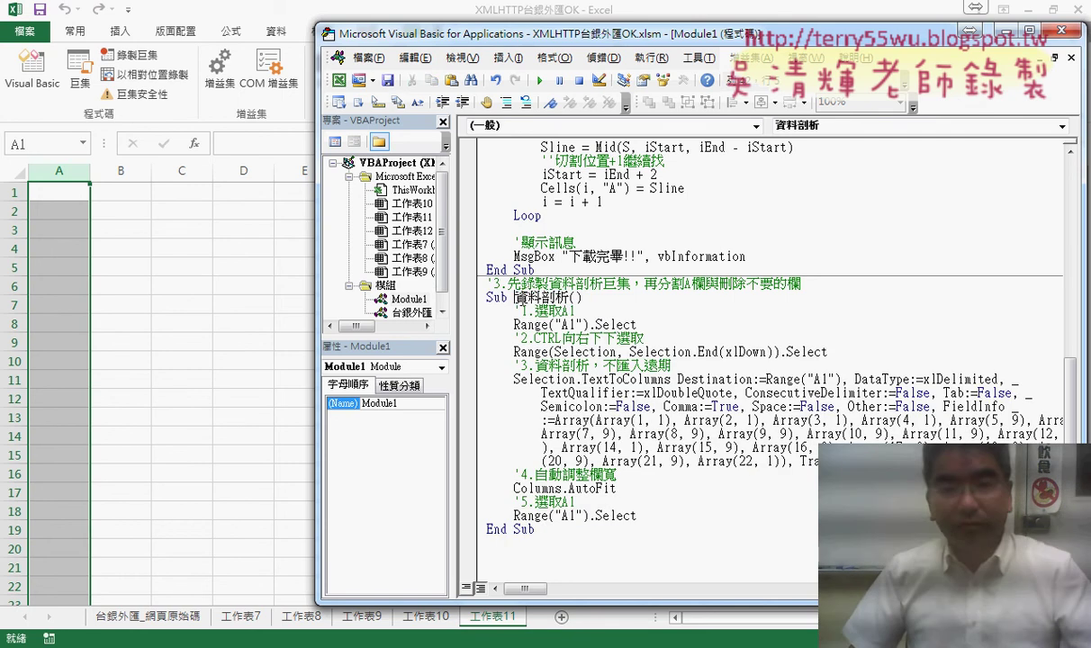
{"action": "left_click_drag", "start_coordinate": [514, 298], "coordinate": [571, 298]}
{"action": "key", "text": "ctrl+c"}
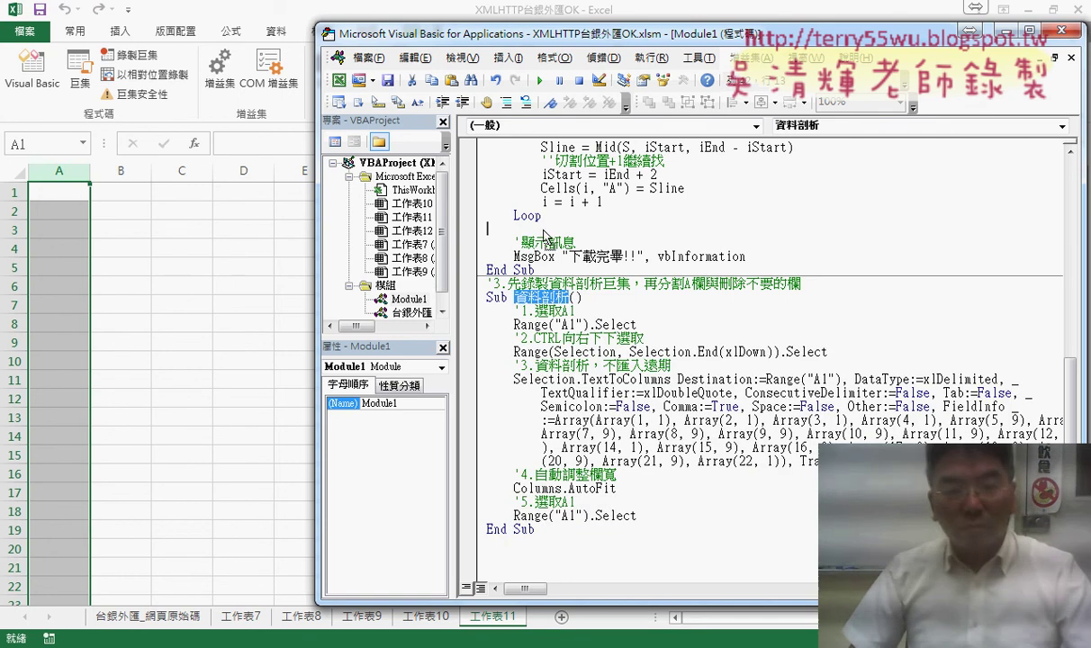
Add the line Call 資料剖析 after the Loop in XMLHTTP_下載到A欄
{"action": "left_click", "coordinate": [487, 229]}
{"action": "key", "text": "ctrl+v"}
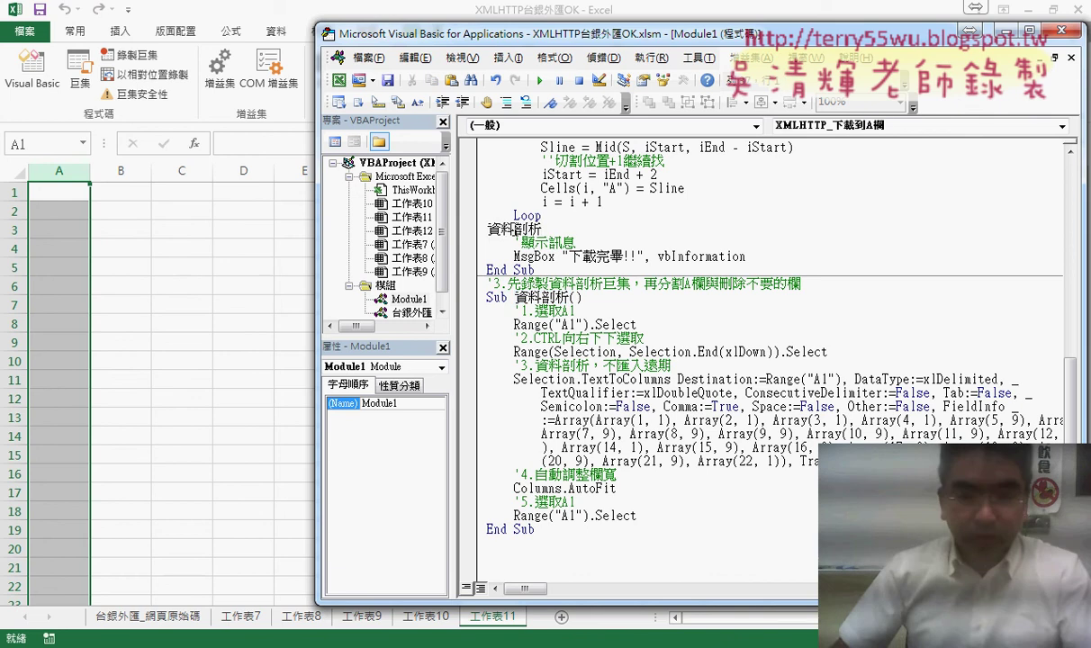
{"action": "key", "text": "Tab"}
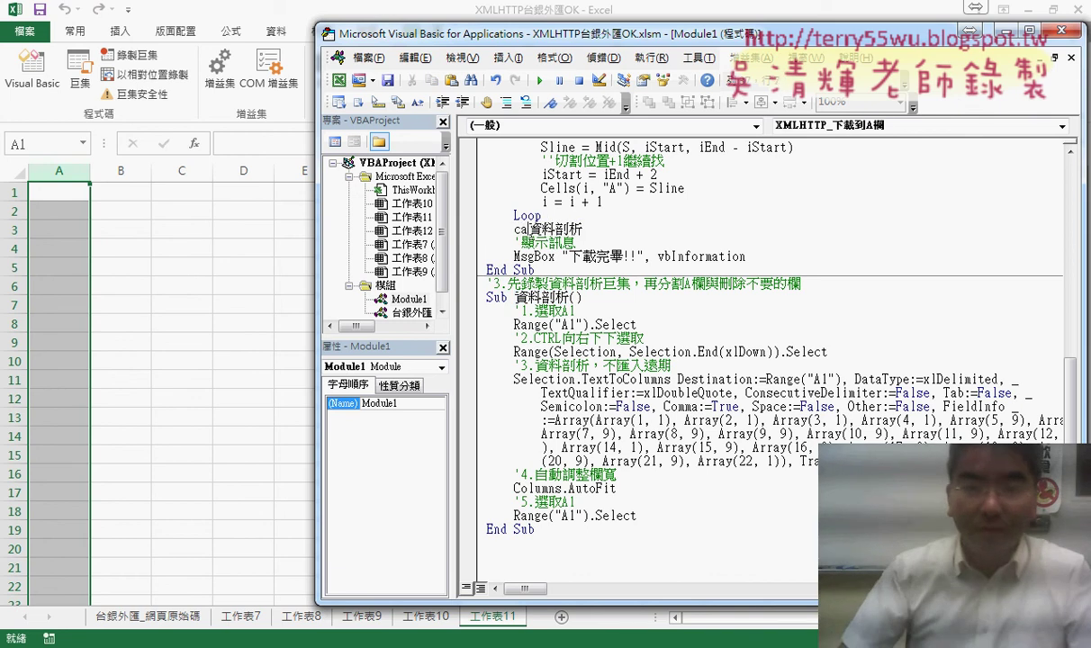
{"action": "type", "text": "call"}
{"action": "key", "text": "Return"}
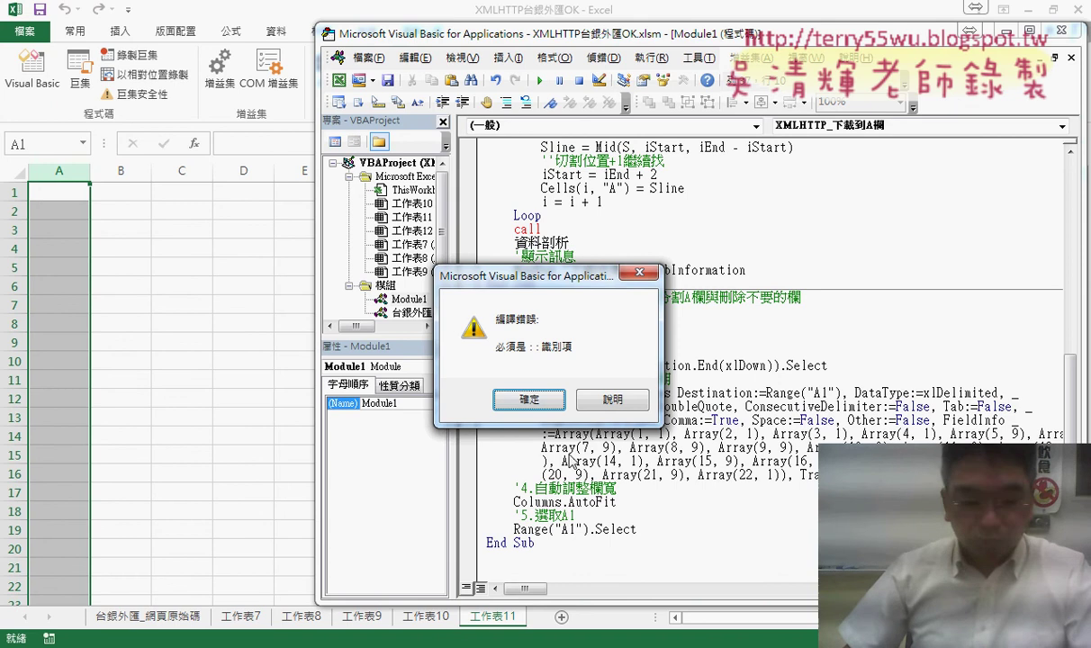
{"action": "left_click", "coordinate": [529, 397]}
{"action": "key", "text": "ctrl+z"}
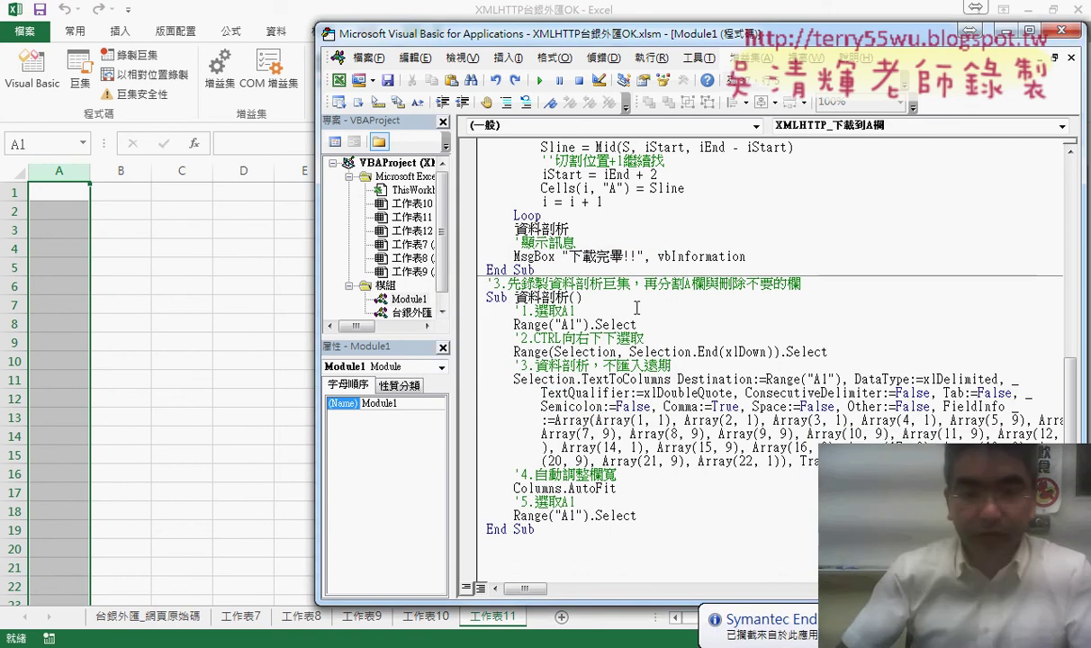
{"action": "left_click", "coordinate": [785, 229]}
{"action": "type", "text": "cal"}
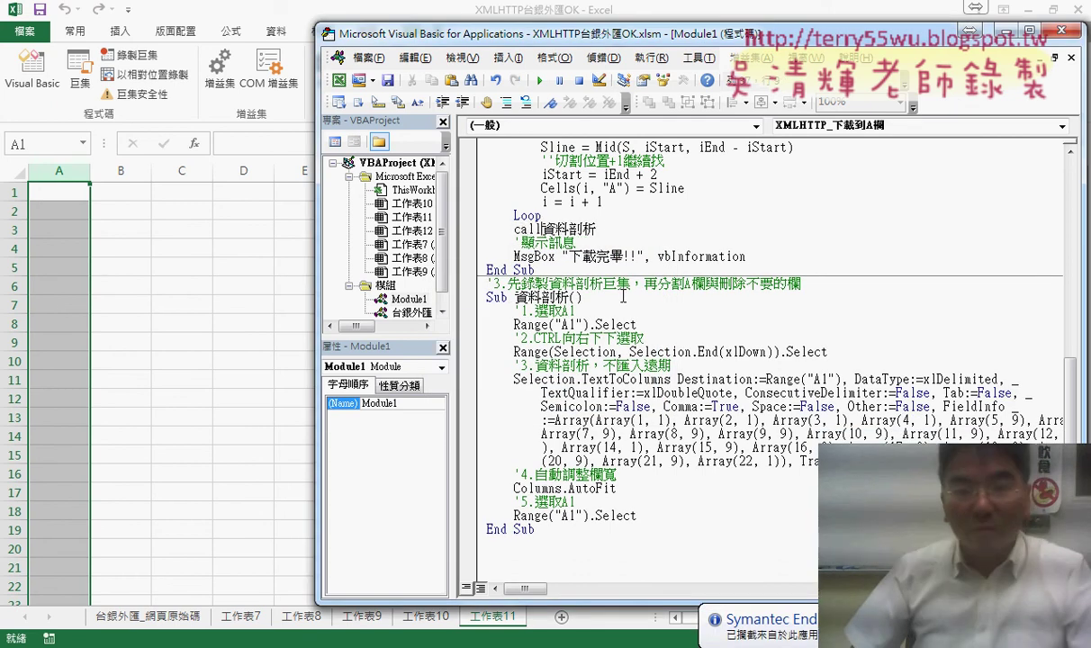
{"action": "type", "text": "l"}
{"action": "left_click", "coordinate": [643, 431]}
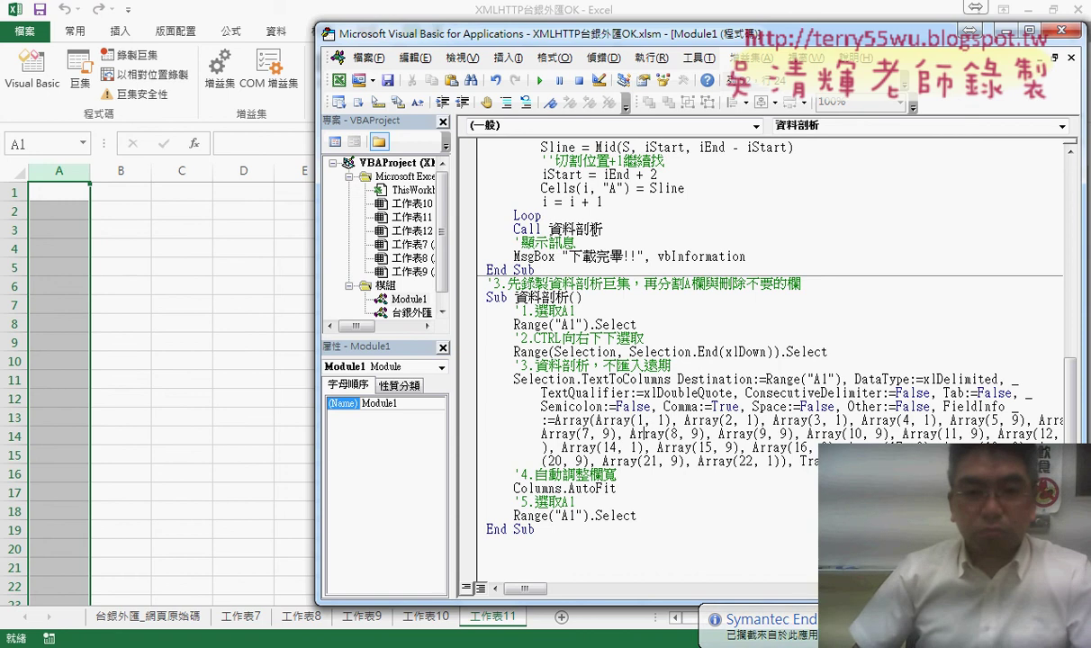
Run XMLHTTP_下載到A欄, dismiss the finished message, and review the split rates on 工作表11
{"action": "scroll", "coordinate": [621, 288], "scroll_direction": "up", "scroll_amount": 2}
{"action": "scroll", "coordinate": [604, 208], "scroll_direction": "up", "scroll_amount": 2}
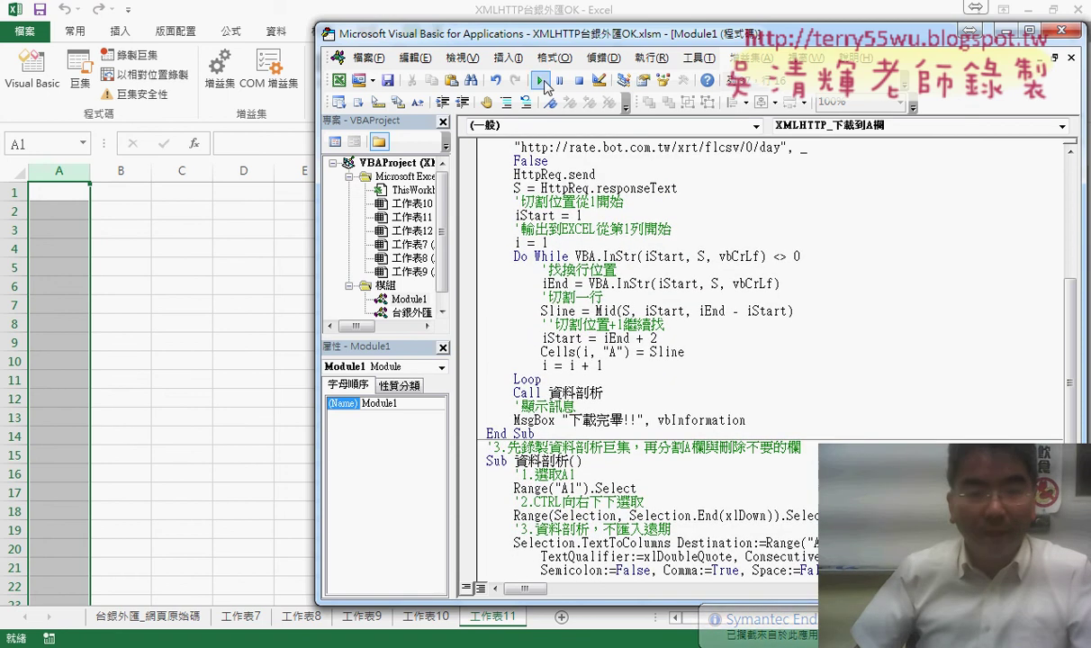
{"action": "left_click", "coordinate": [541, 81]}
{"action": "left_click", "coordinate": [575, 392]}
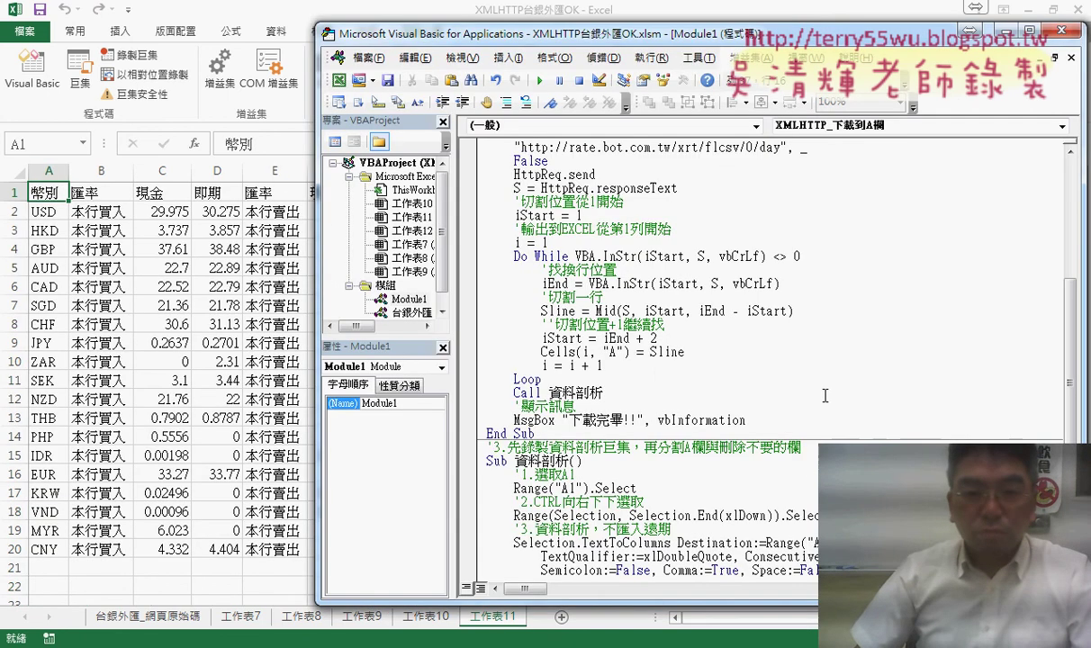
{"action": "scroll", "coordinate": [666, 305], "scroll_direction": "up", "scroll_amount": 2}
{"action": "scroll", "coordinate": [664, 297], "scroll_direction": "up", "scroll_amount": 1}
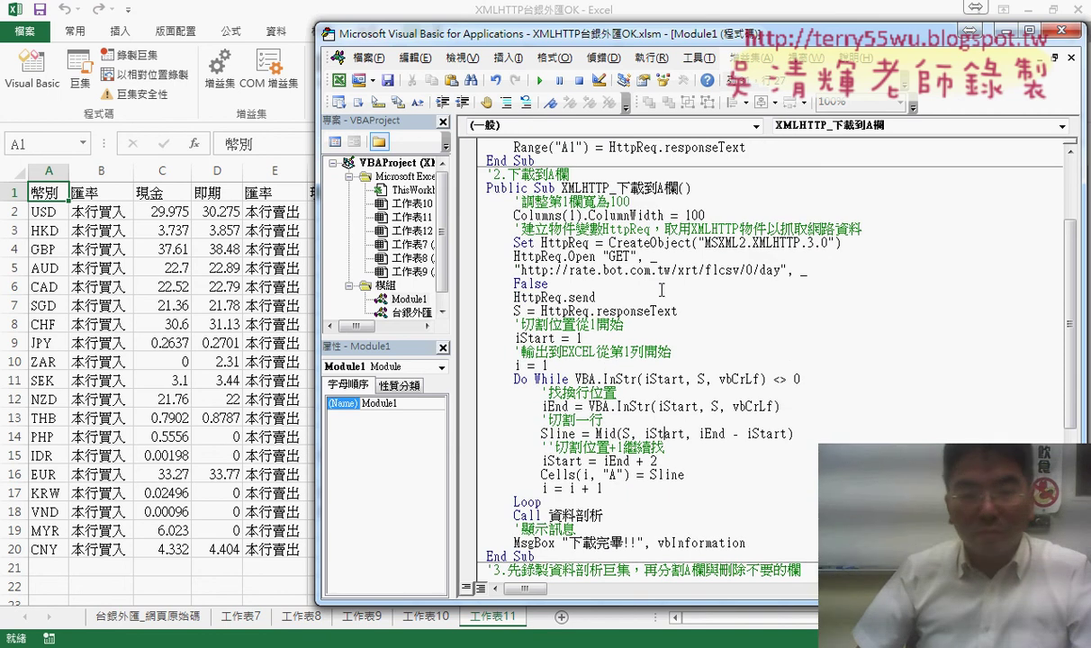
{"action": "scroll", "coordinate": [662, 289], "scroll_direction": "down", "scroll_amount": 2}
{"action": "scroll", "coordinate": [626, 370], "scroll_direction": "down", "scroll_amount": 3}
{"action": "scroll", "coordinate": [630, 433], "scroll_direction": "down", "scroll_amount": 2}
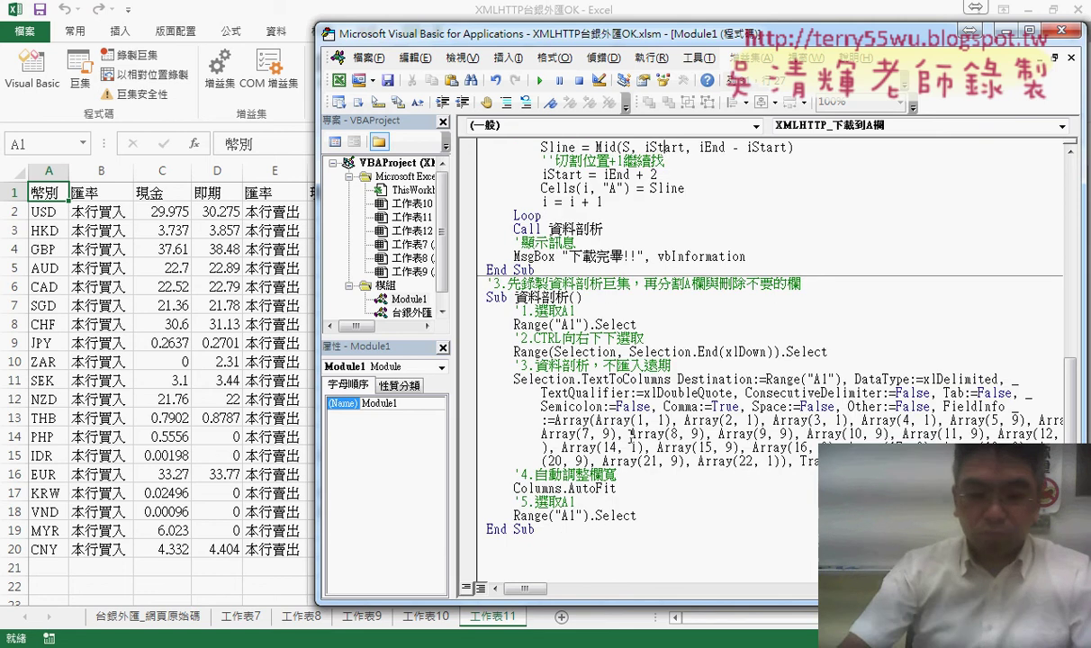